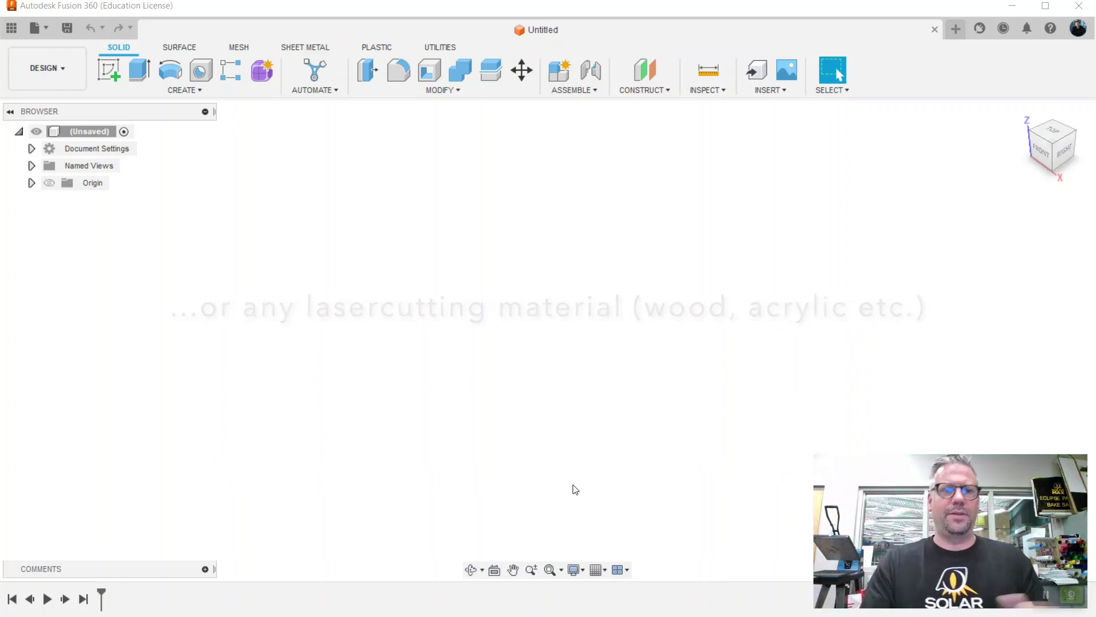
Start a new sketch in the untitled design to bring up the origin planes.
click(109, 67)
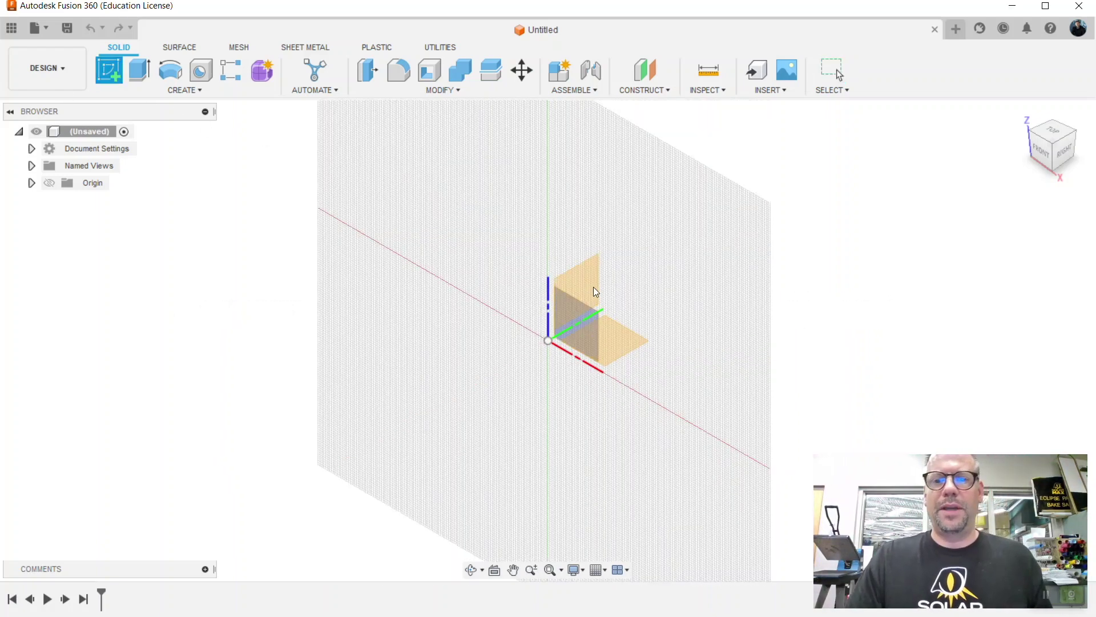
On the XY plane, draw a center rectangle at the origin with height parameter w=20.
click(622, 347)
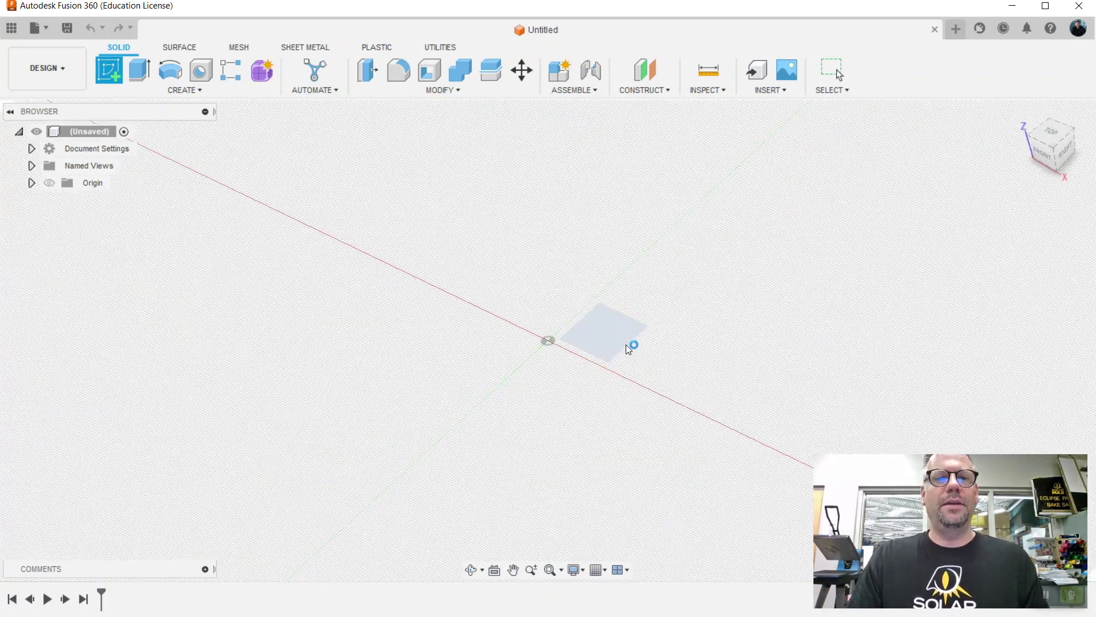
click(180, 94)
mouse_move(183, 128)
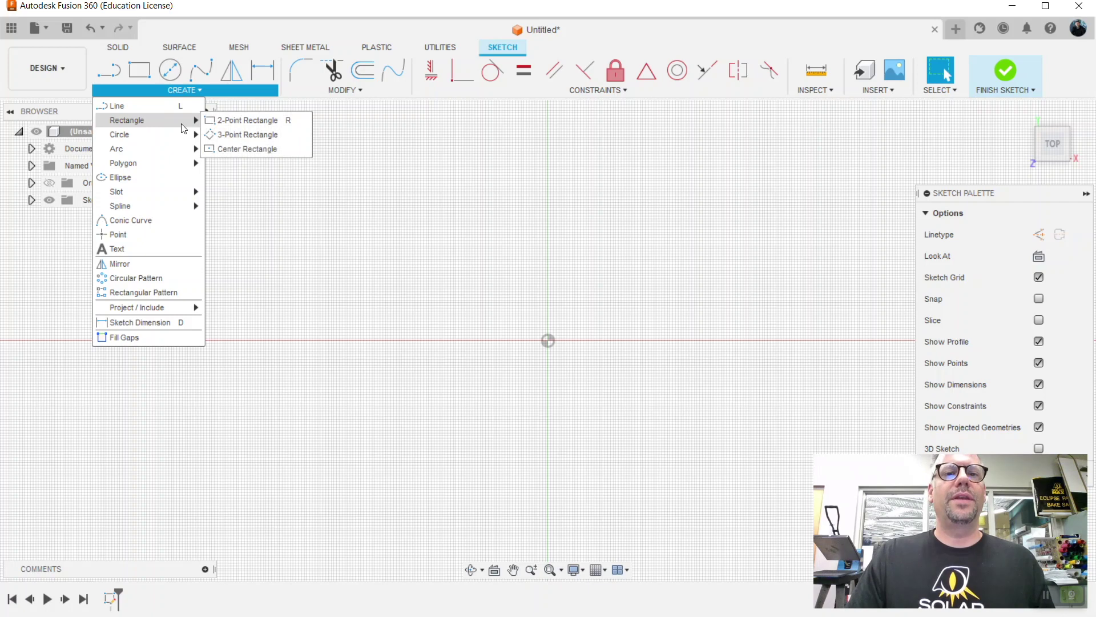
click(275, 149)
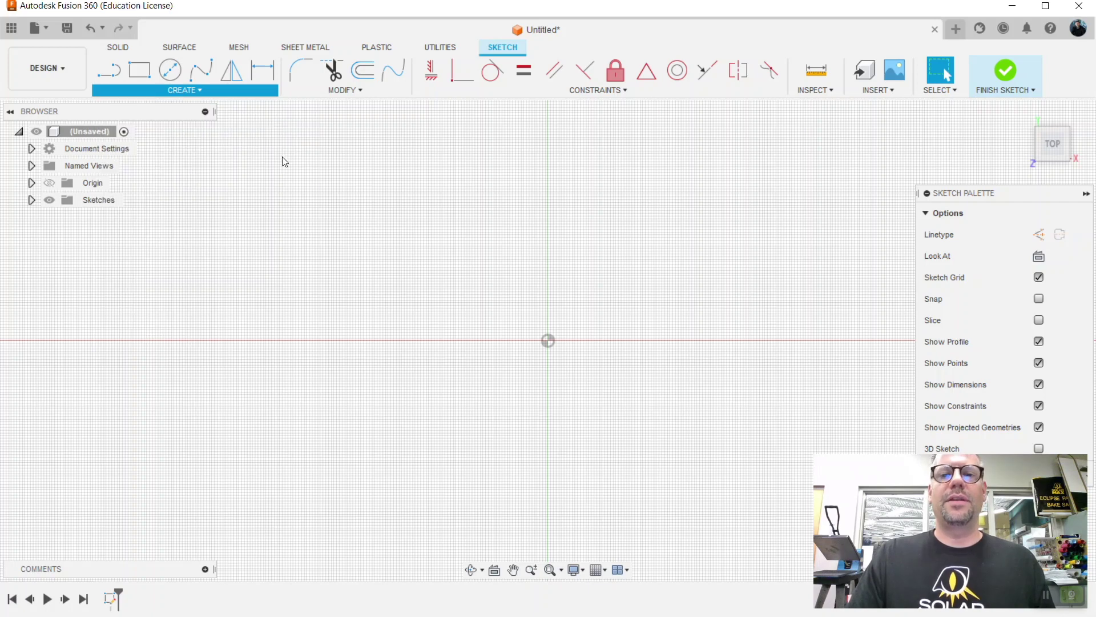
click(551, 341)
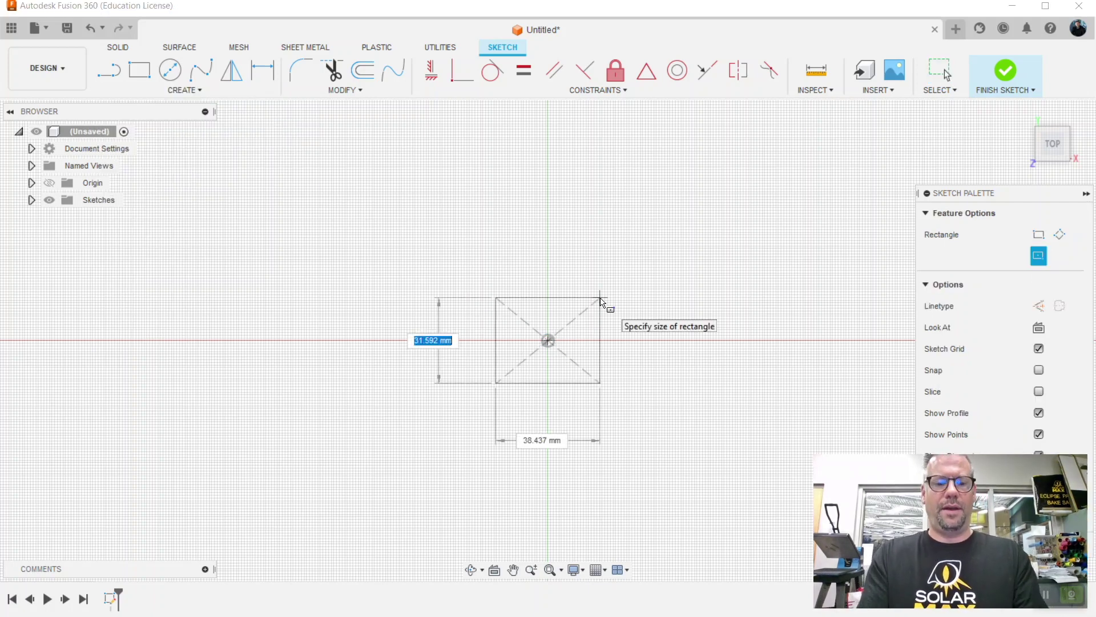
text(w=20)
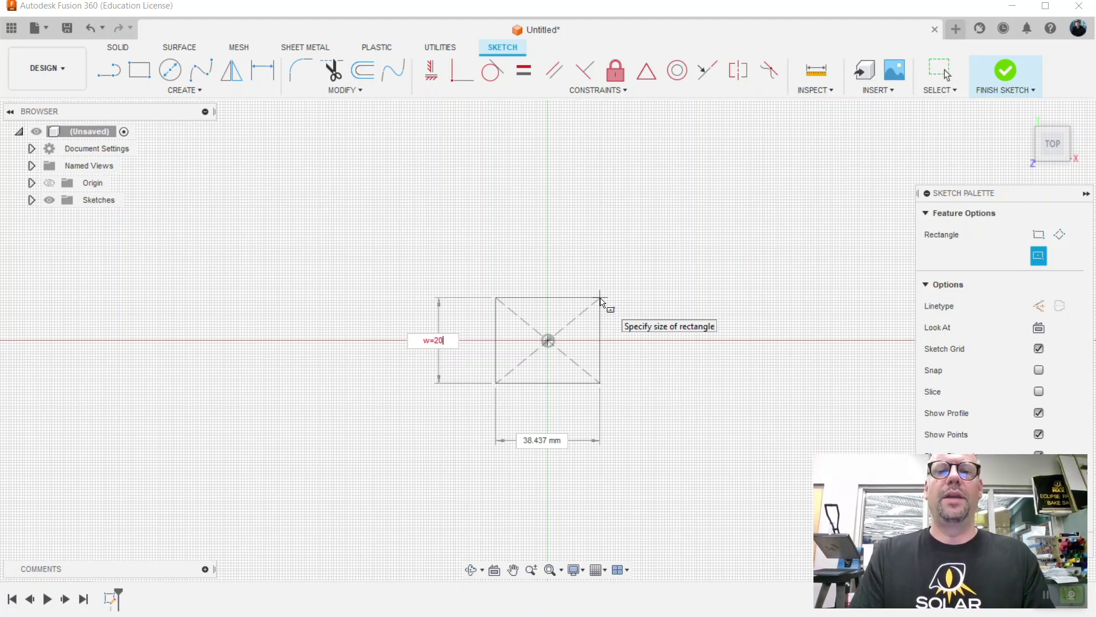
key(Tab)
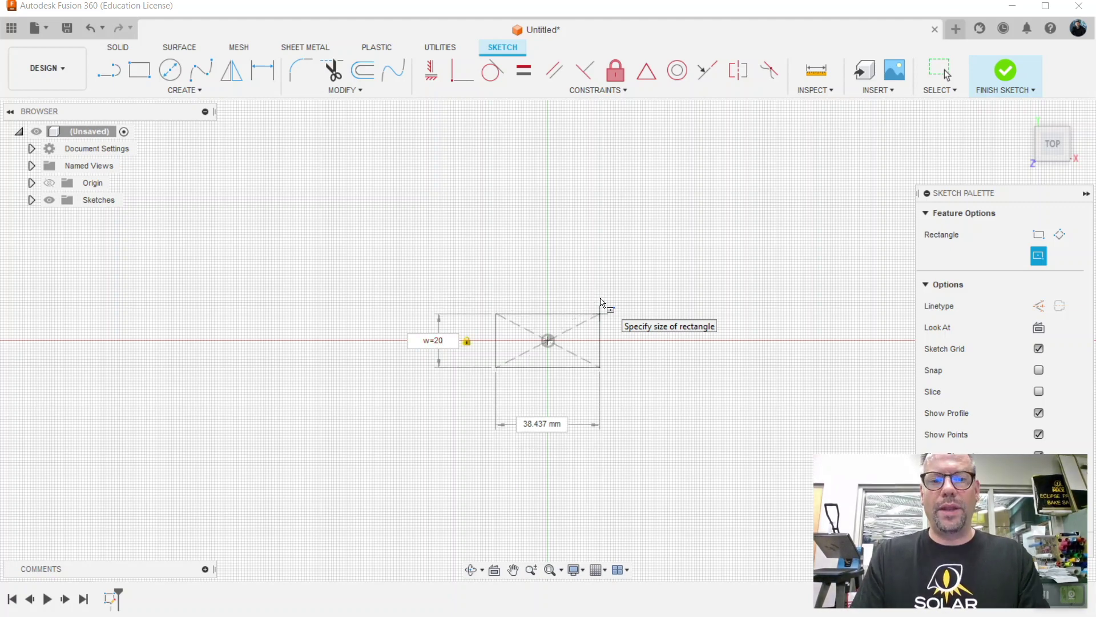
key(Return)
key(Escape)
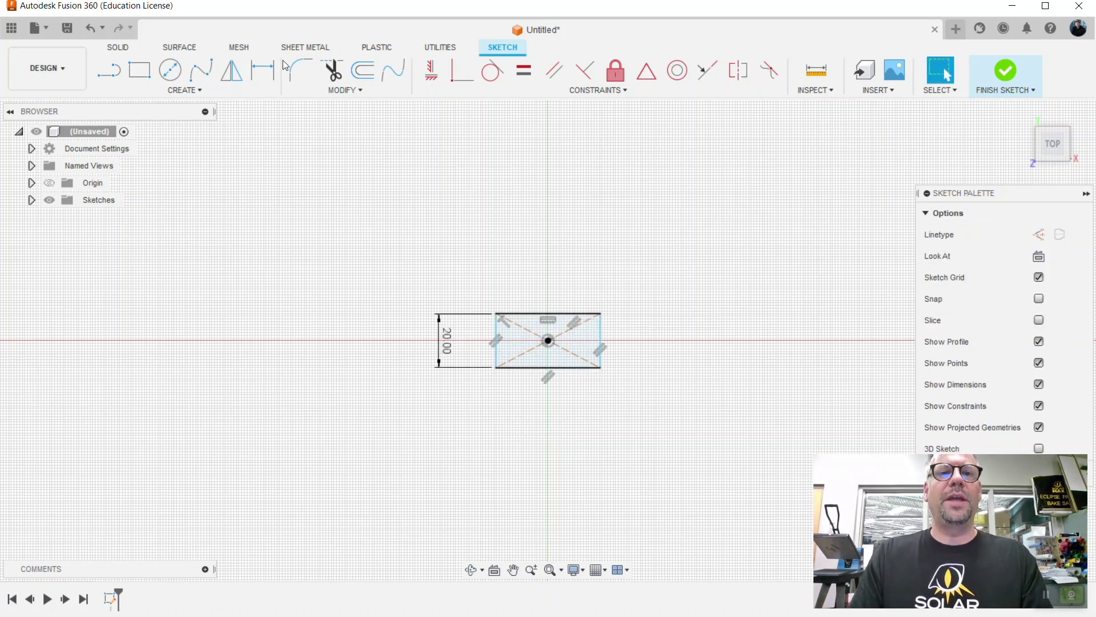
Dimension the rectangle's width as w to make it square, then finish the sketch.
click(262, 71)
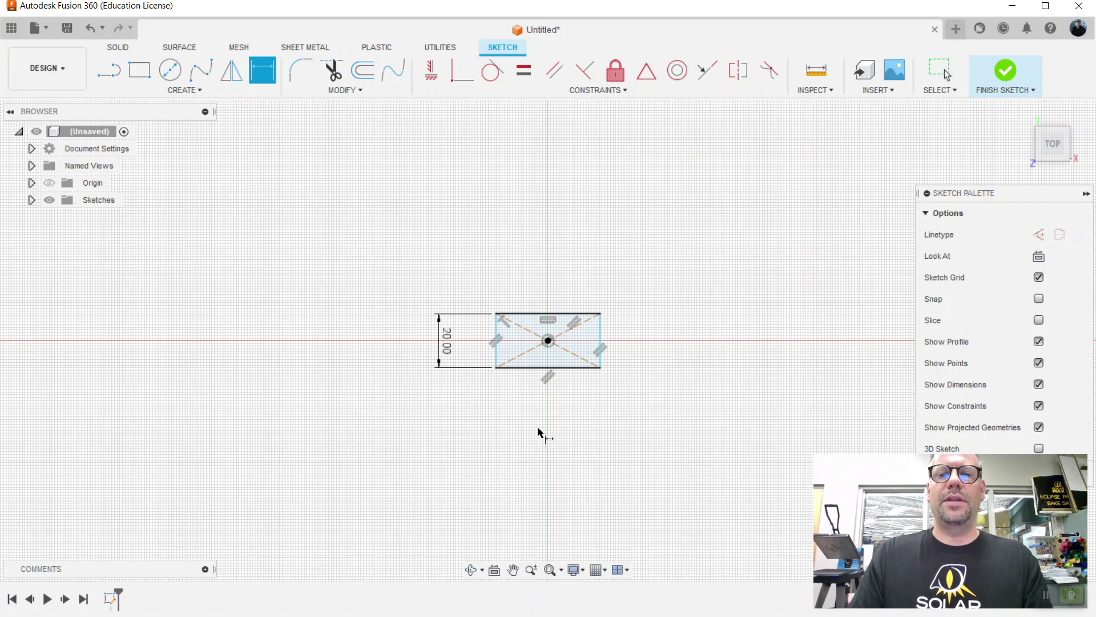
click(496, 357)
click(601, 349)
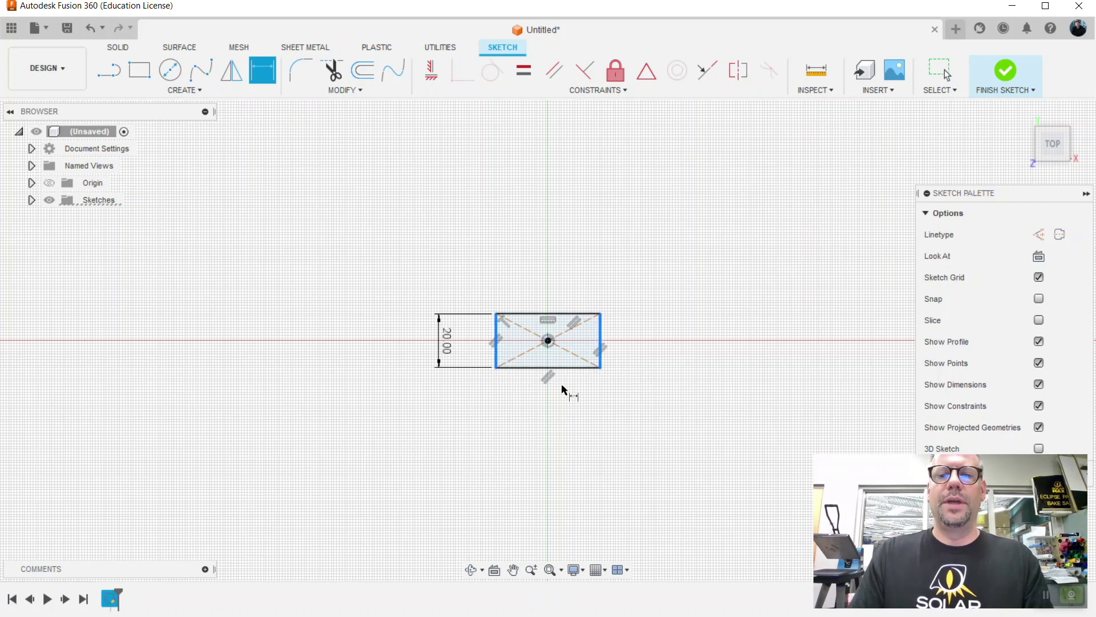
click(550, 420)
text(w)
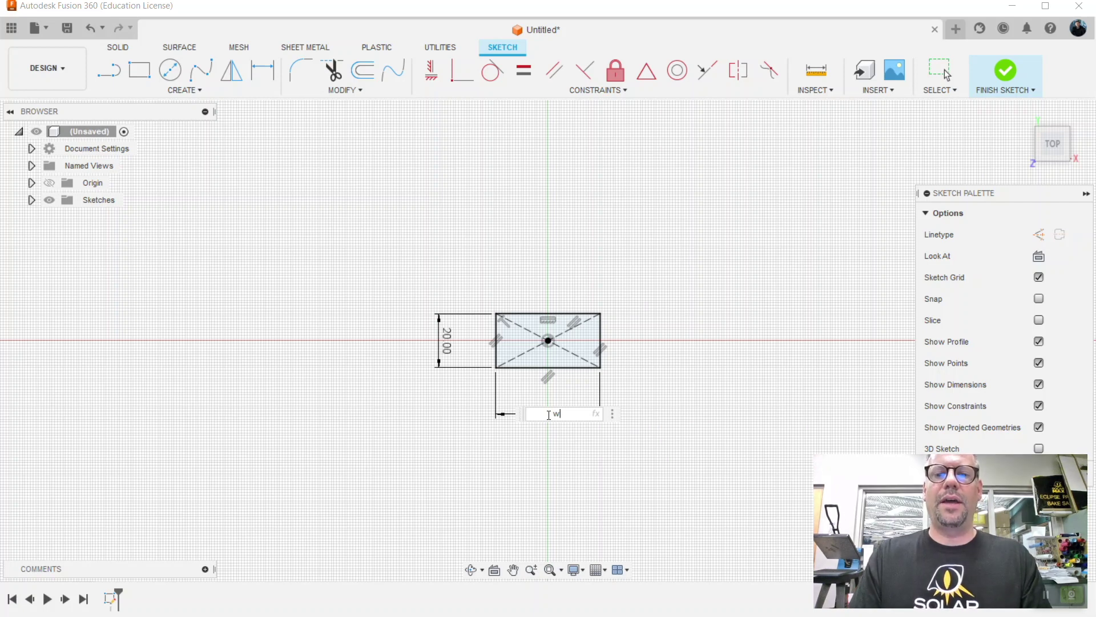
text(idth)
key(Return)
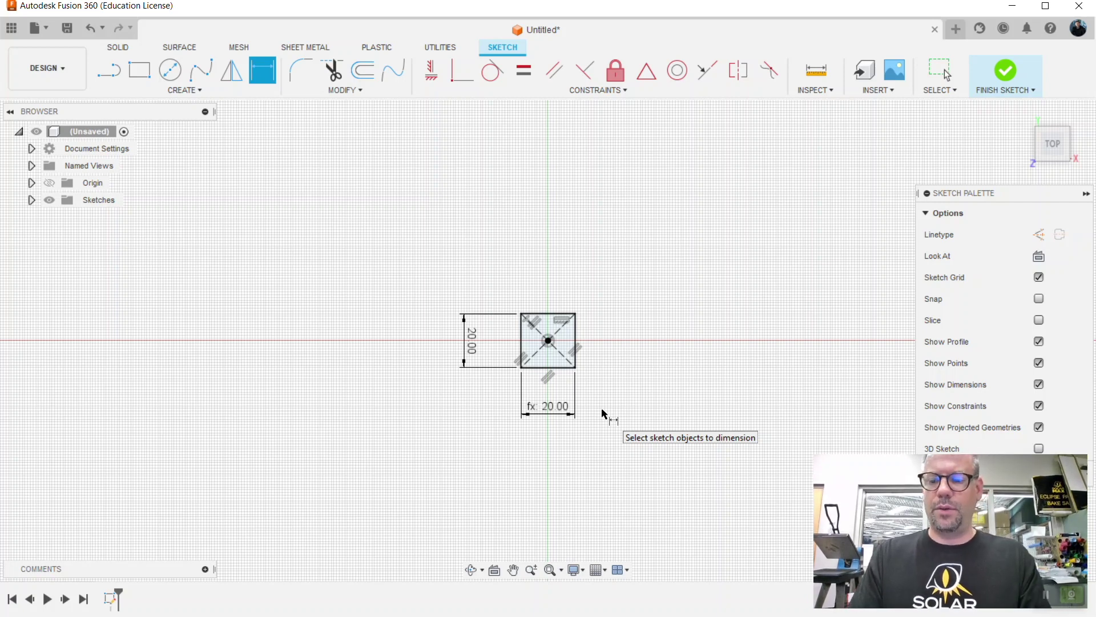
click(995, 70)
Extrude the square 3 mm as thickness parameter t=3, then start a new sketch.
click(139, 69)
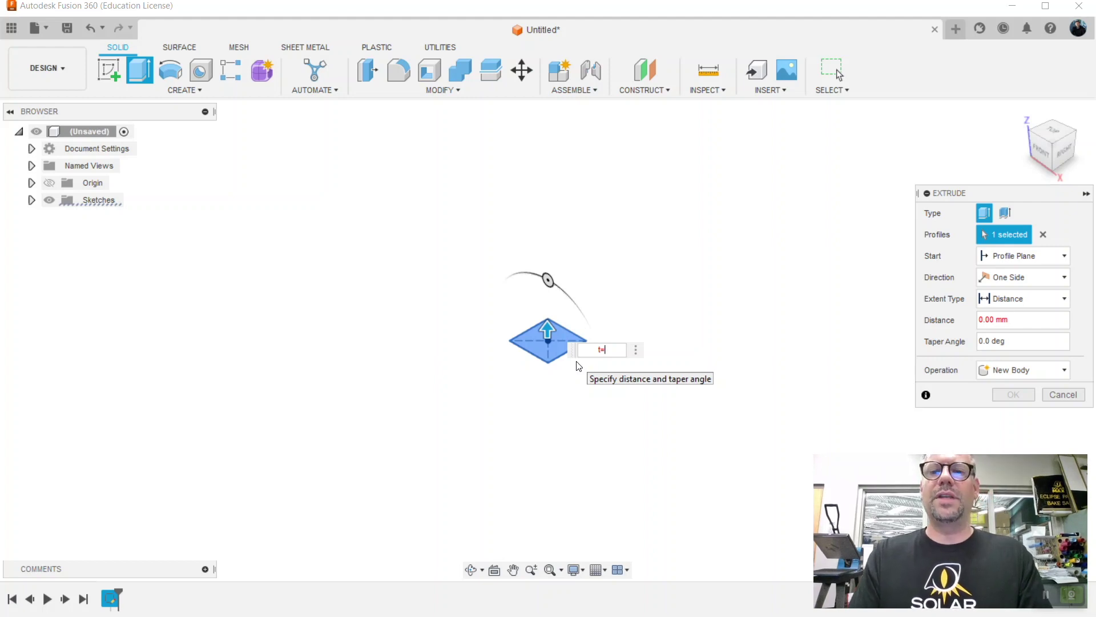
key(Return)
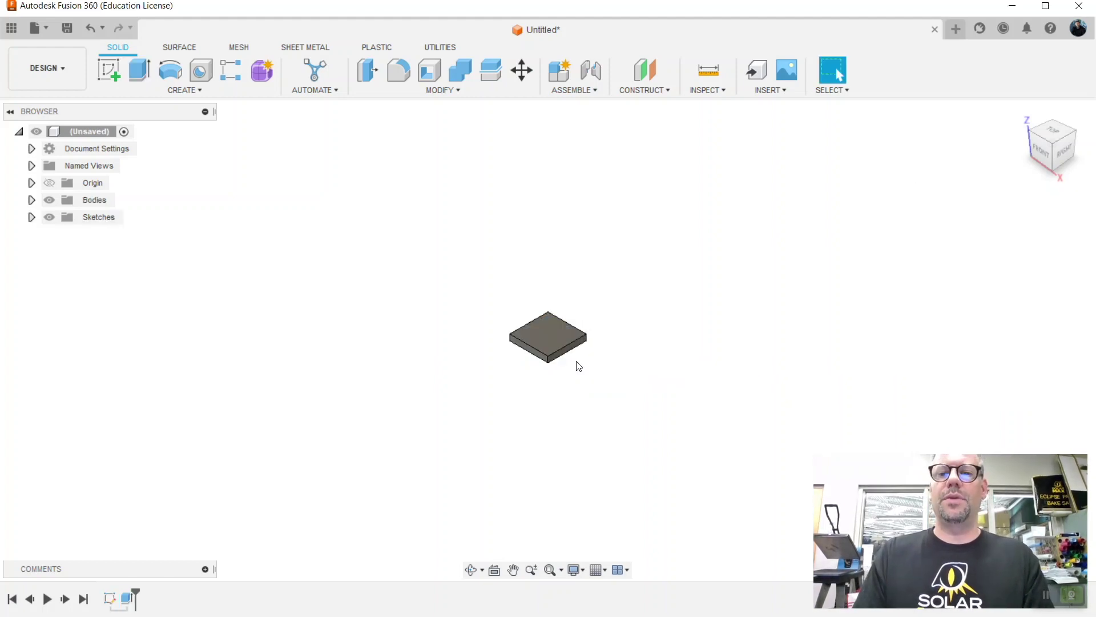
click(108, 68)
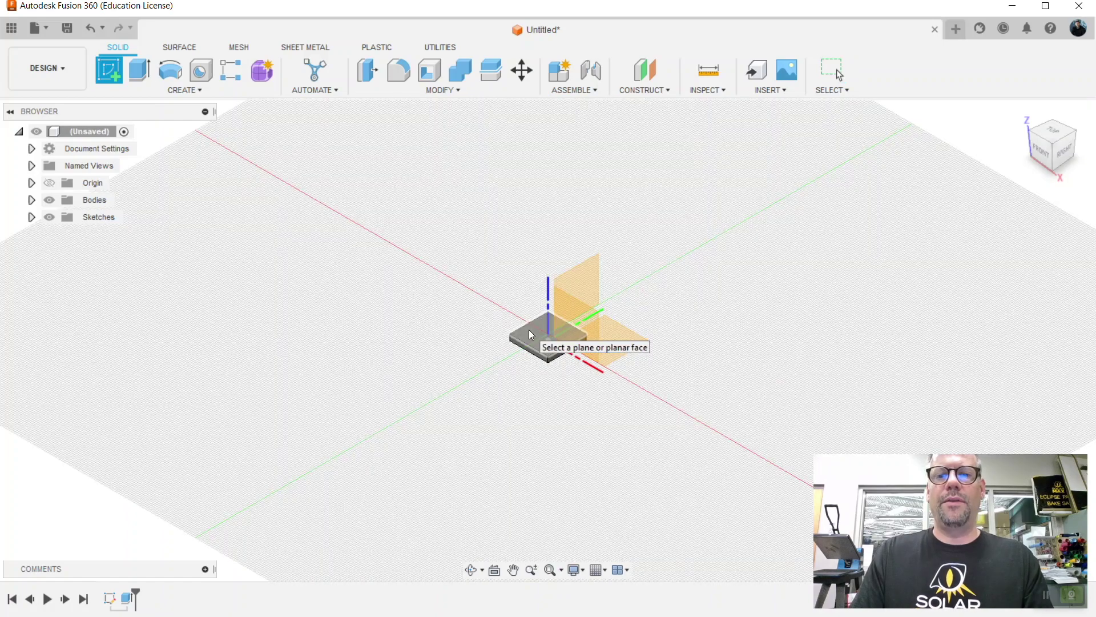
On the plate's top face, draw a w/3 by t notch rectangle at the top-left corner.
click(528, 330)
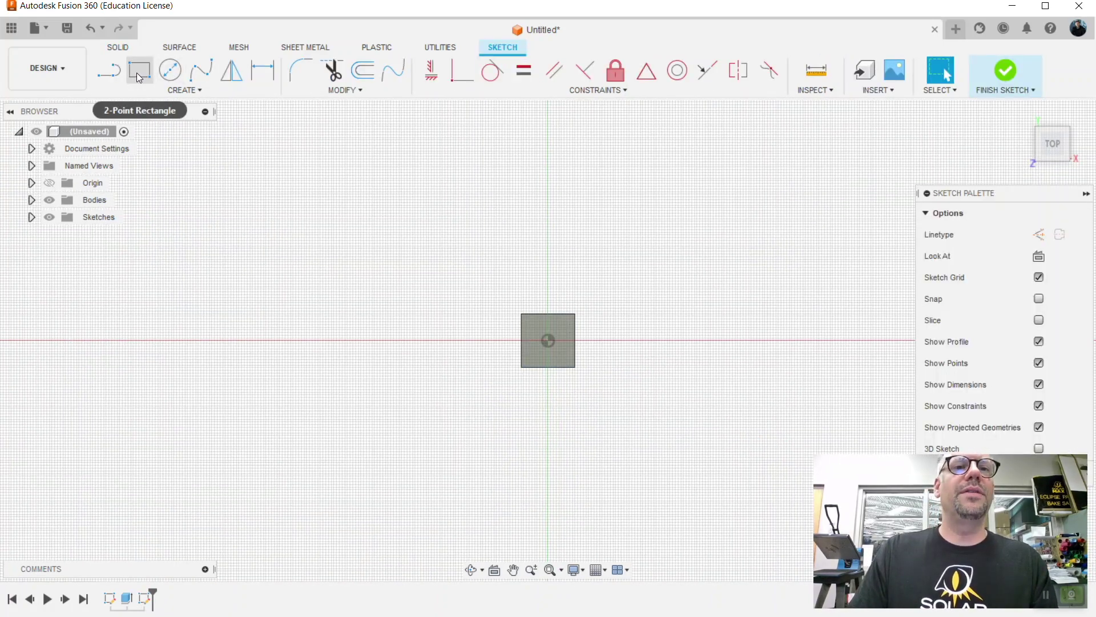
click(138, 71)
scroll(455, 355, up, 4)
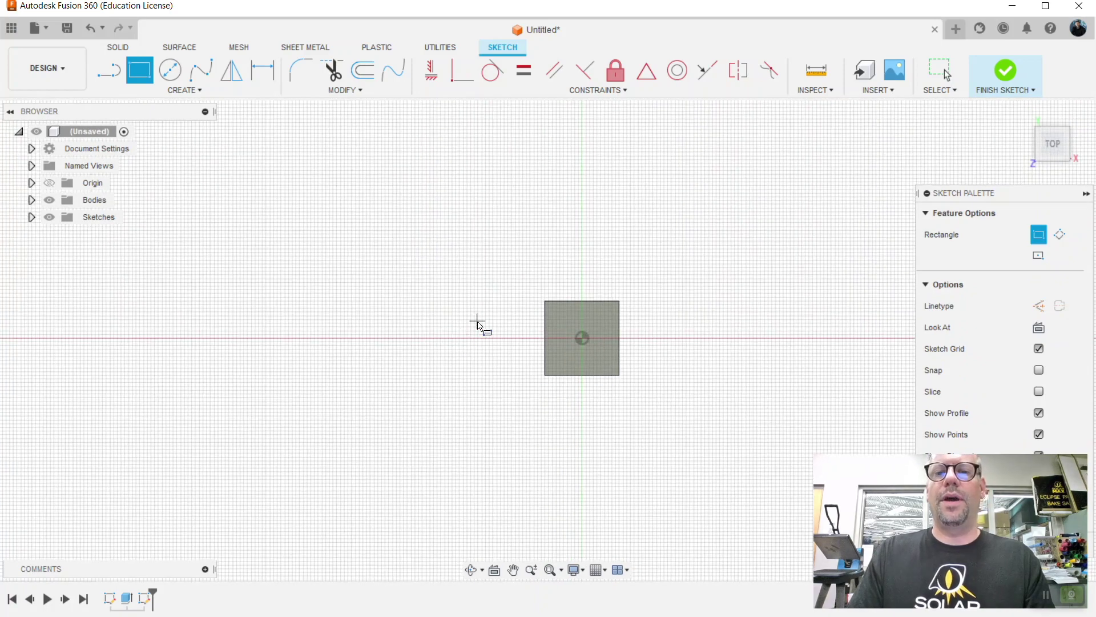
click(562, 297)
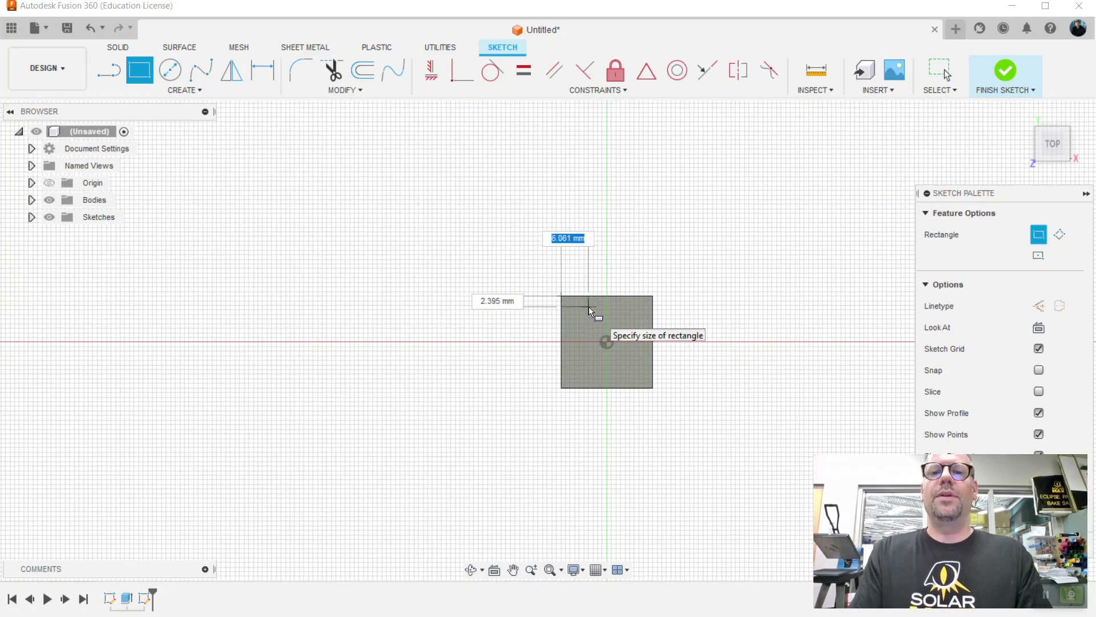
text(w/3)
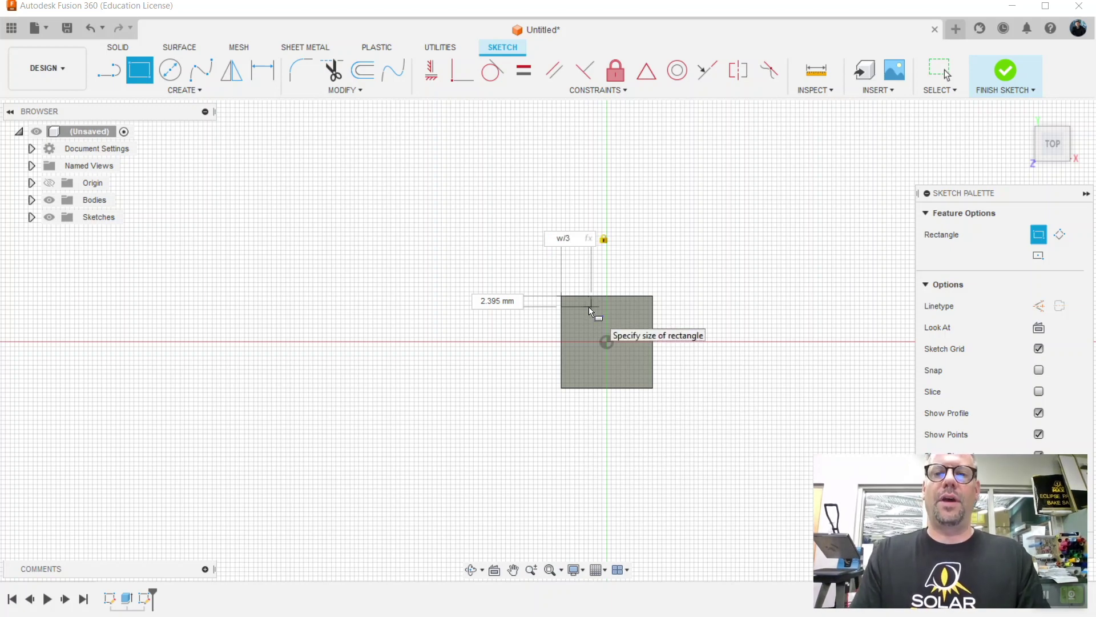
key(Tab)
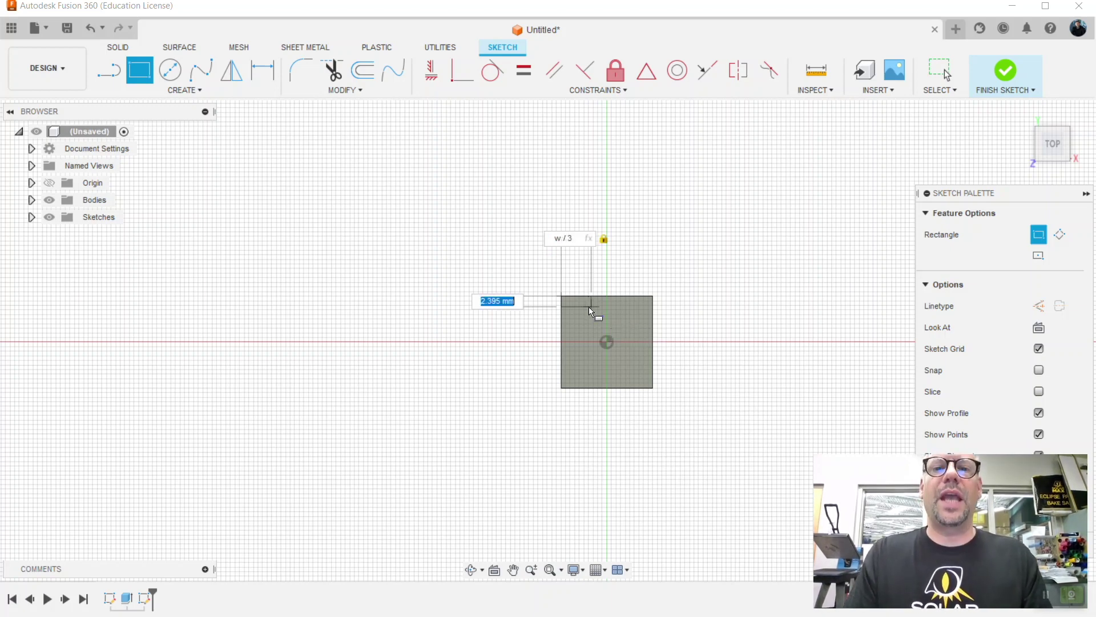
text(t)
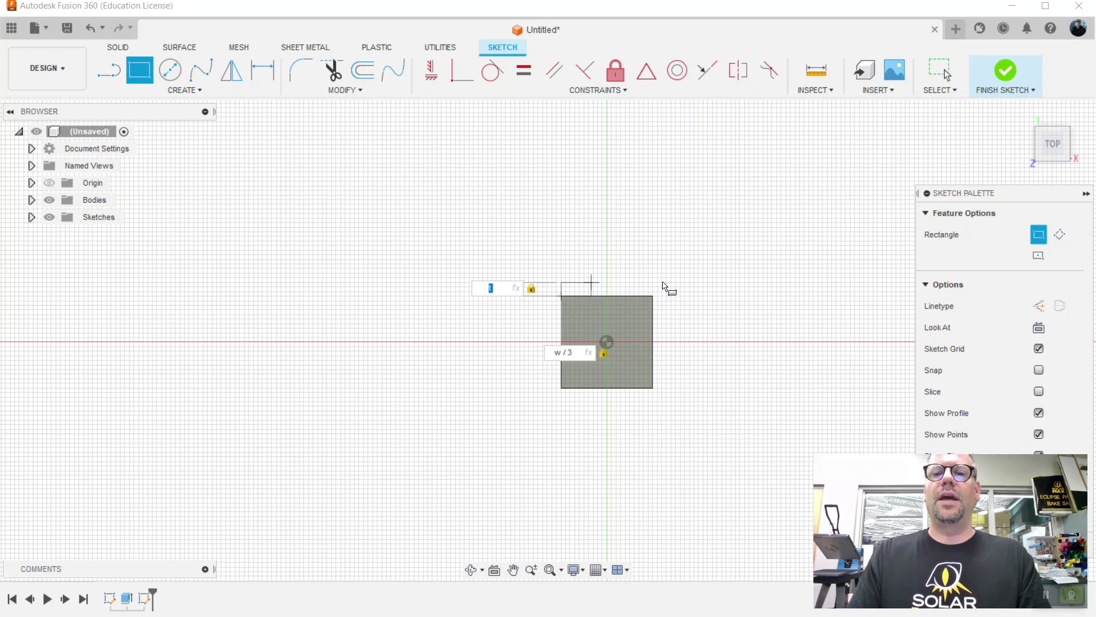
key(Return)
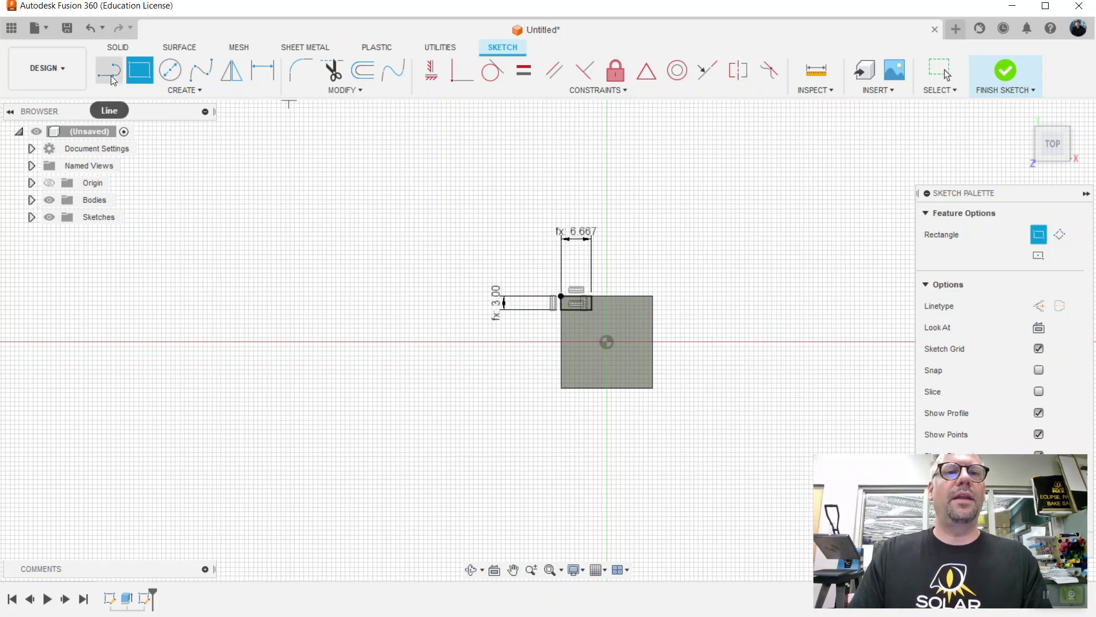
Draw a matching w/3 by t notch at the top-right corner and finish the sketch.
click(652, 296)
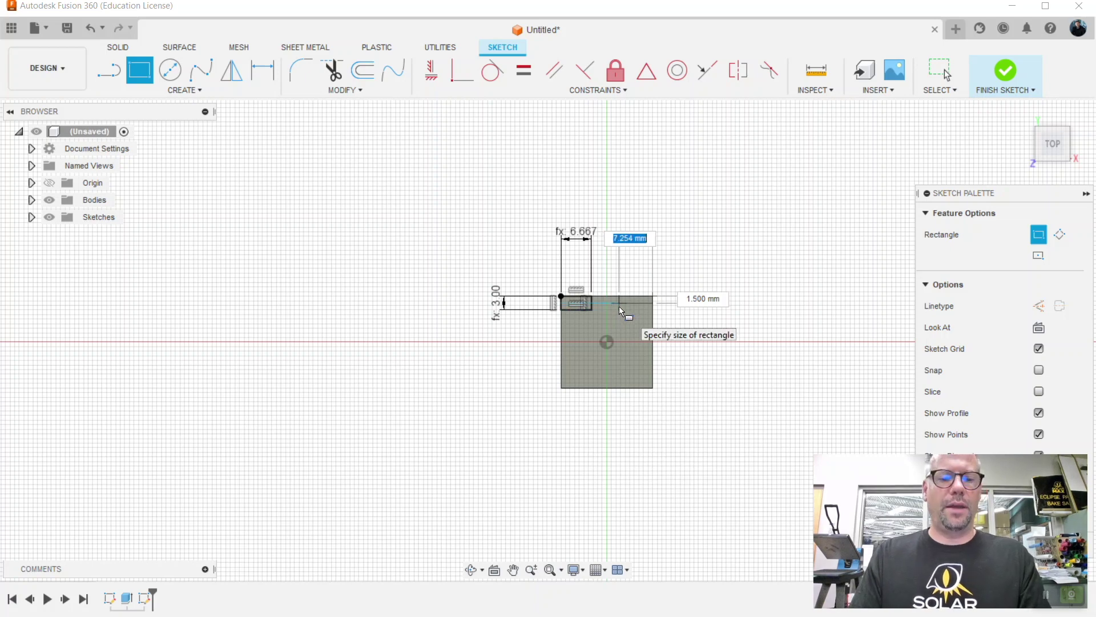
text(w/3)
key(Tab)
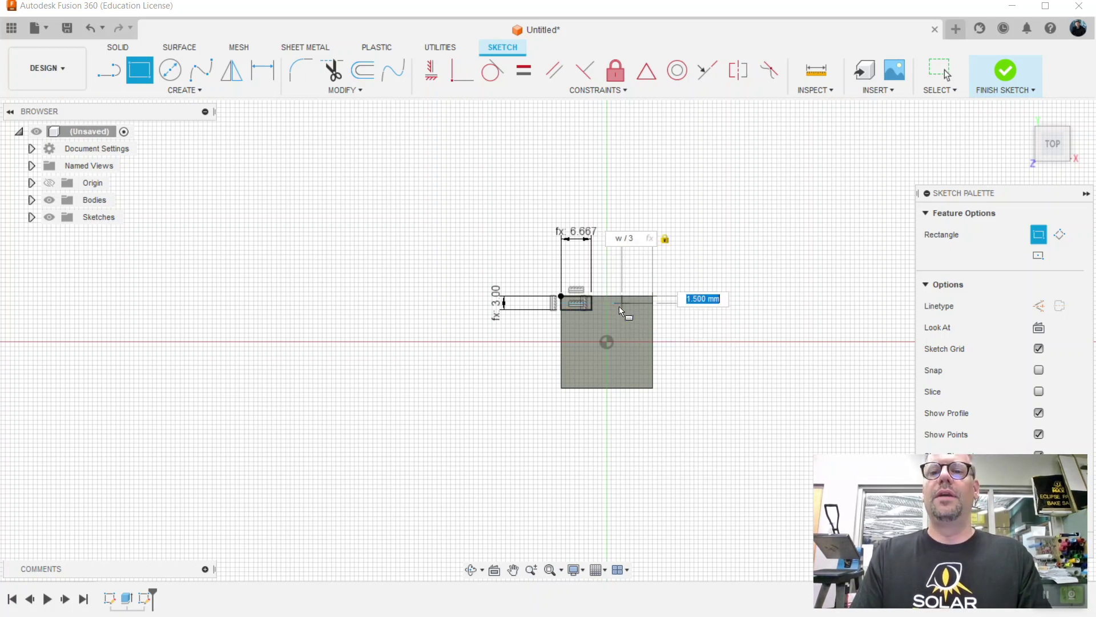
text(t)
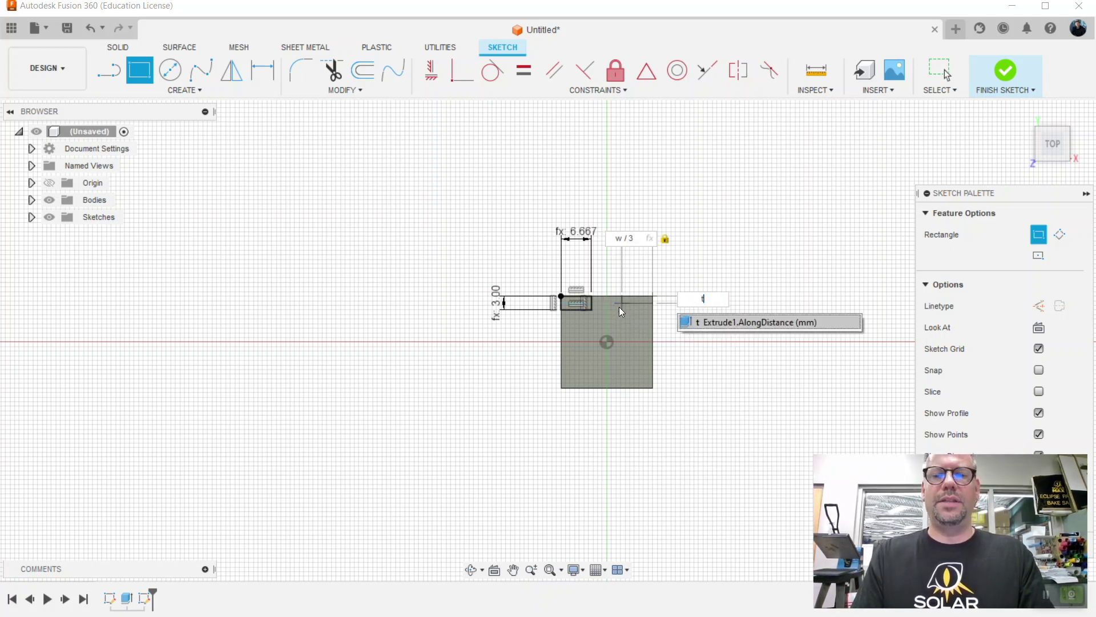
key(Return)
key(Return)
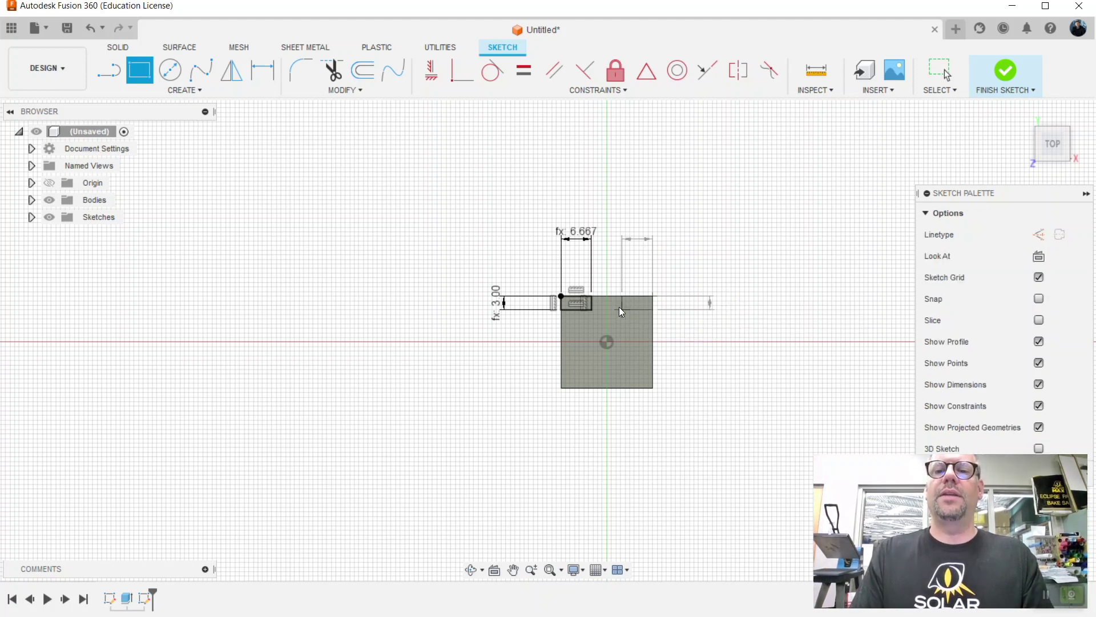
key(Escape)
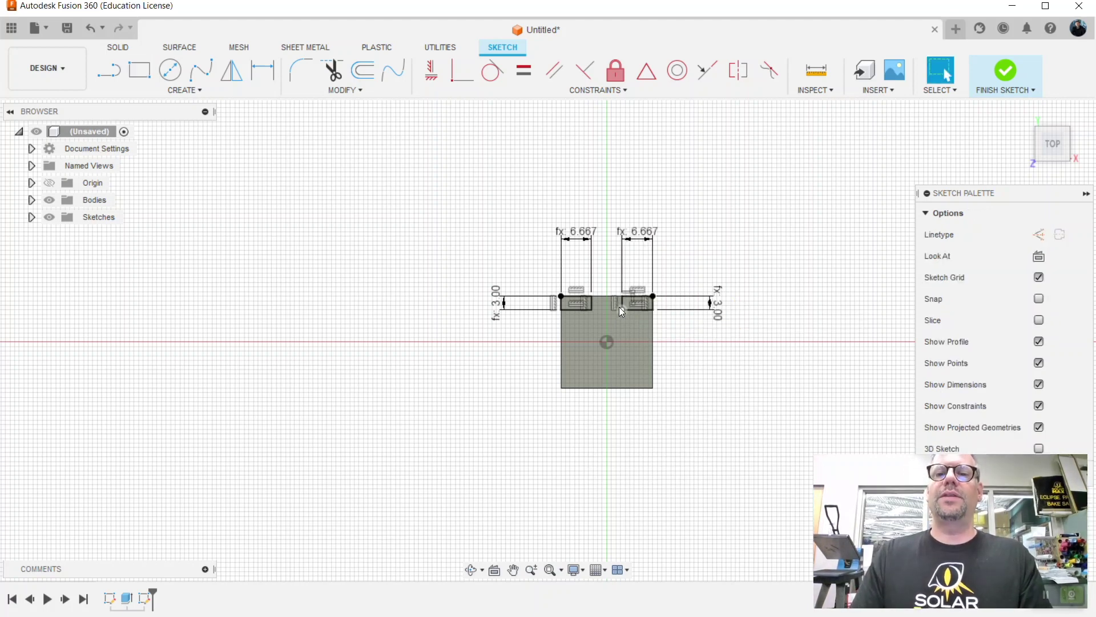
click(1005, 72)
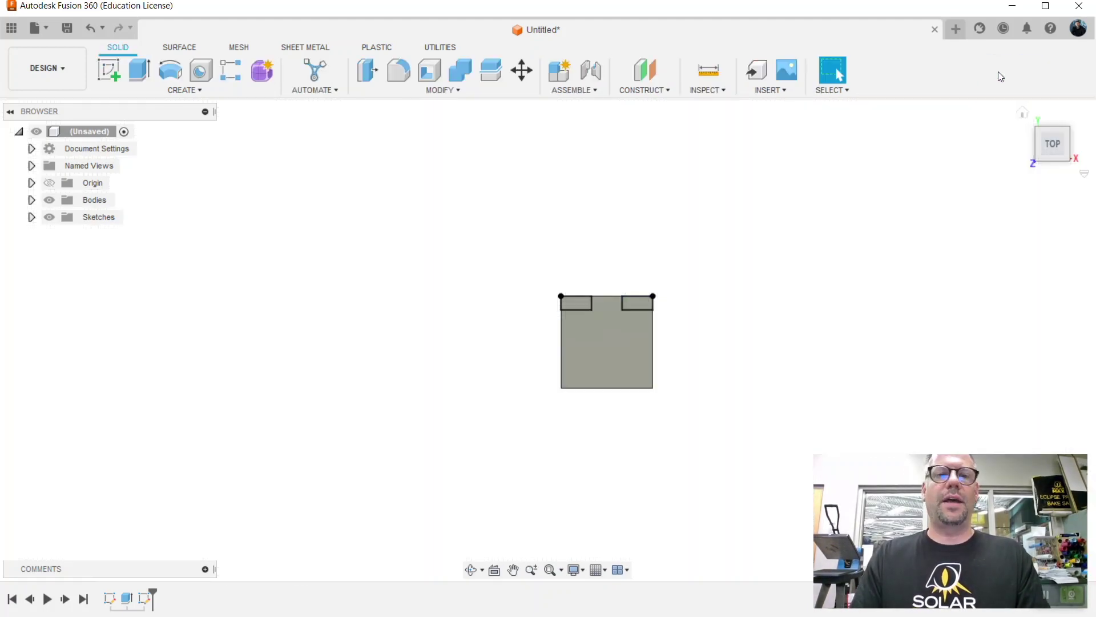
Cut both corner notch rectangles into the plate with an extrude distance of -t.
click(144, 77)
click(582, 303)
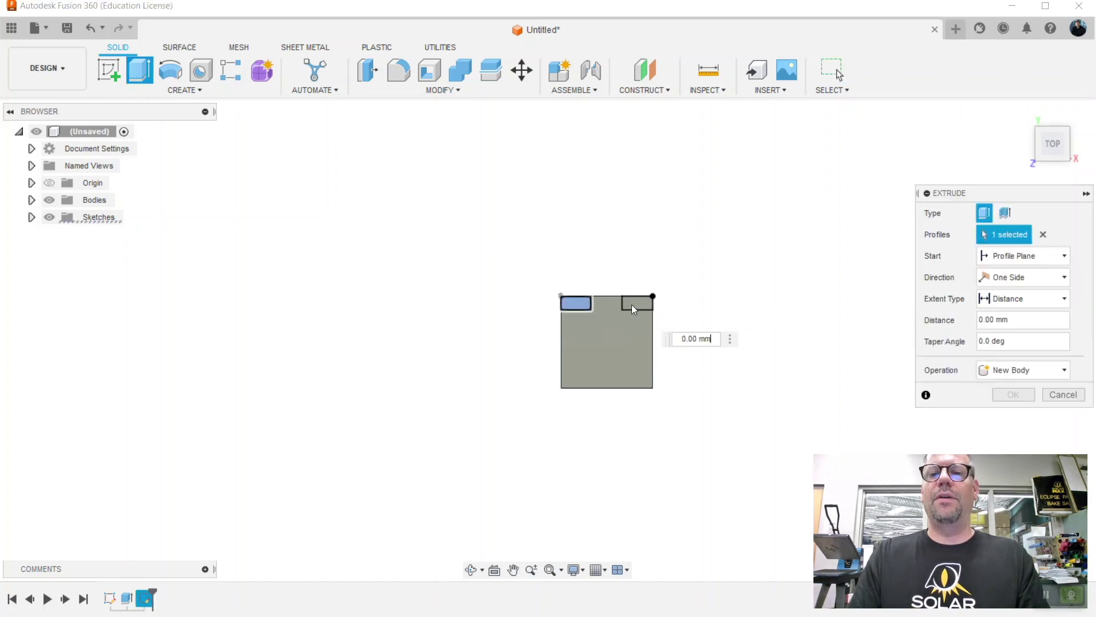
click(631, 304)
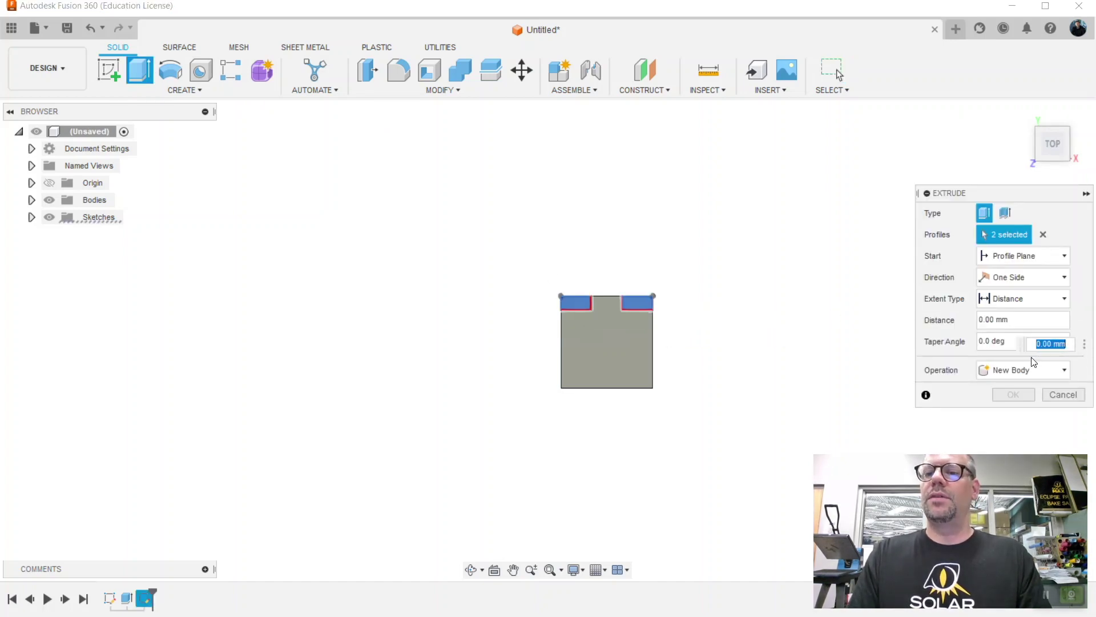
text(-t)
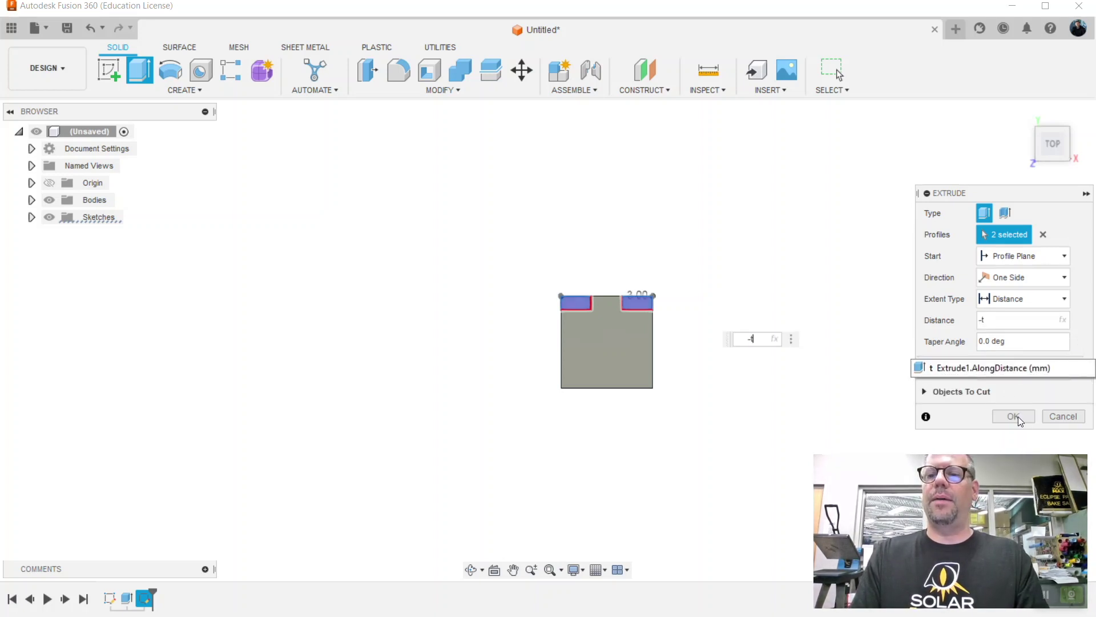
click(1013, 417)
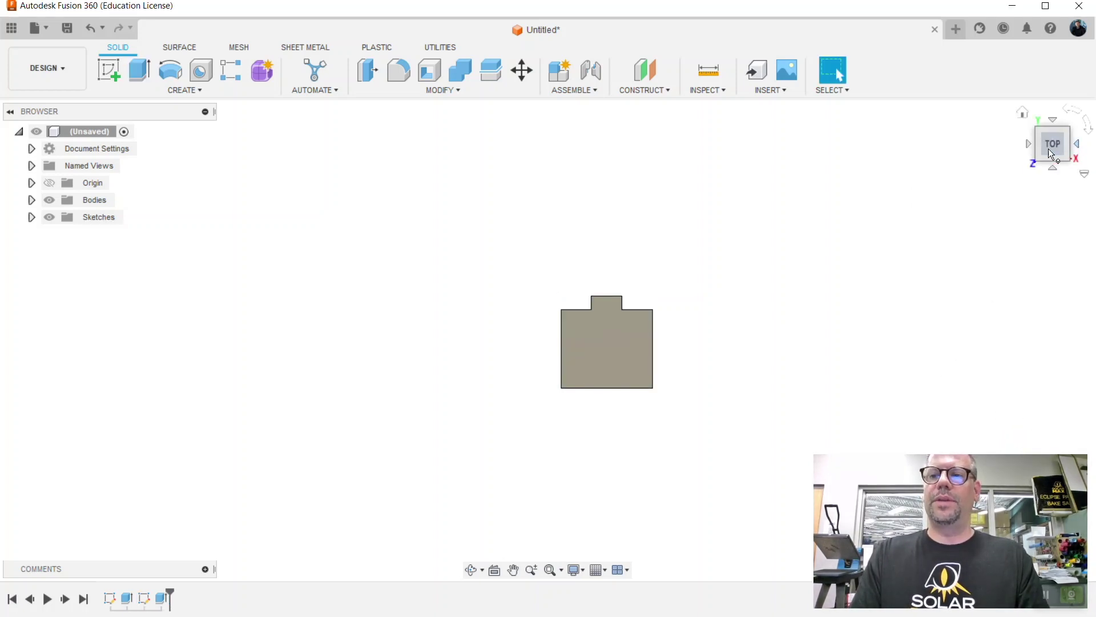
mouse_move(1049, 150)
mouse_down()
mouse_move(1022, 160)
mouse_move(1052, 154)
mouse_up()
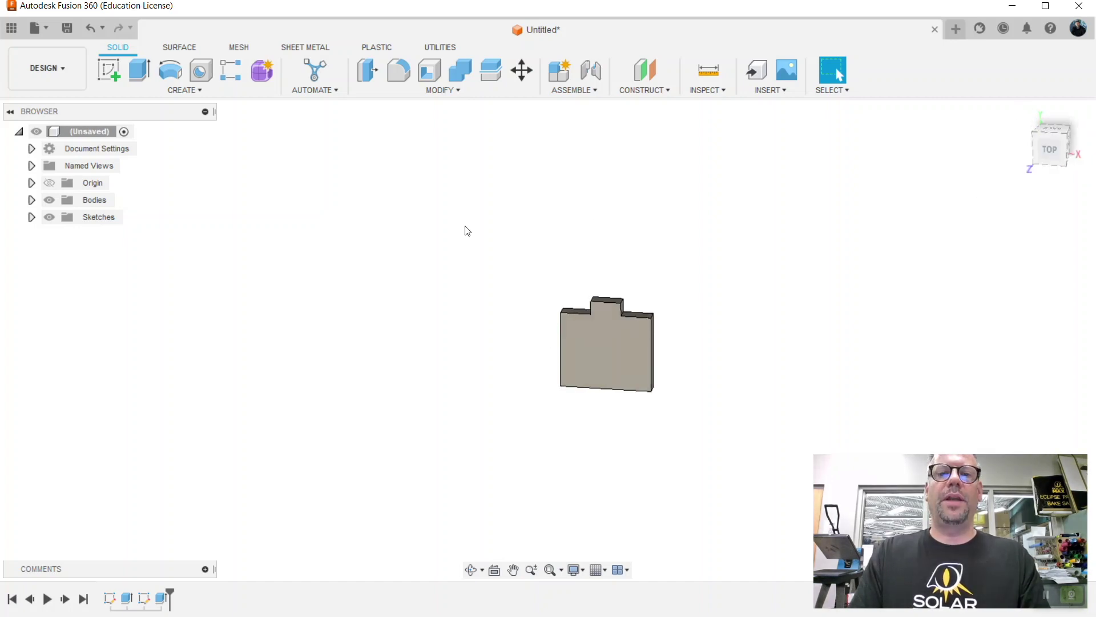
click(176, 92)
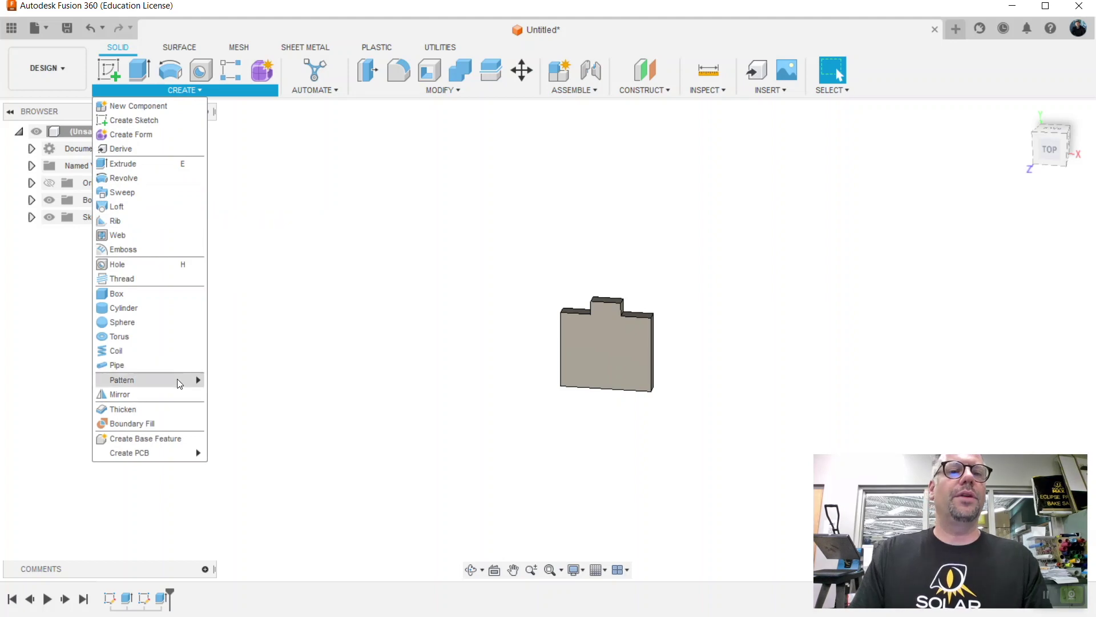
Circular-pattern the corner cut feature 4 times around the Z axis.
mouse_move(177, 379)
click(246, 394)
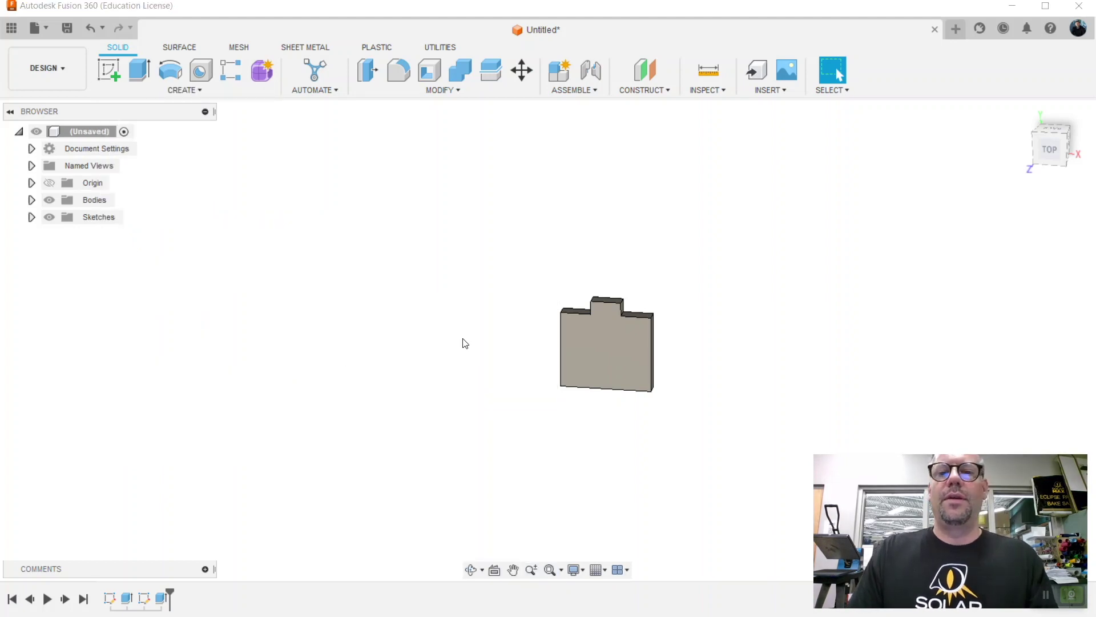
click(1023, 235)
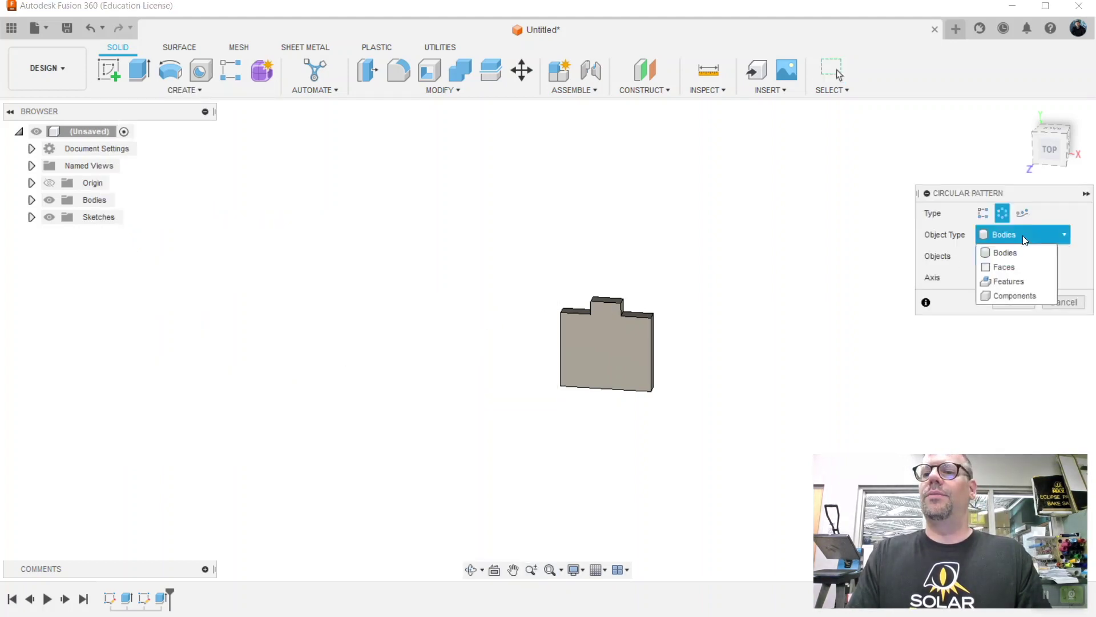
click(1015, 283)
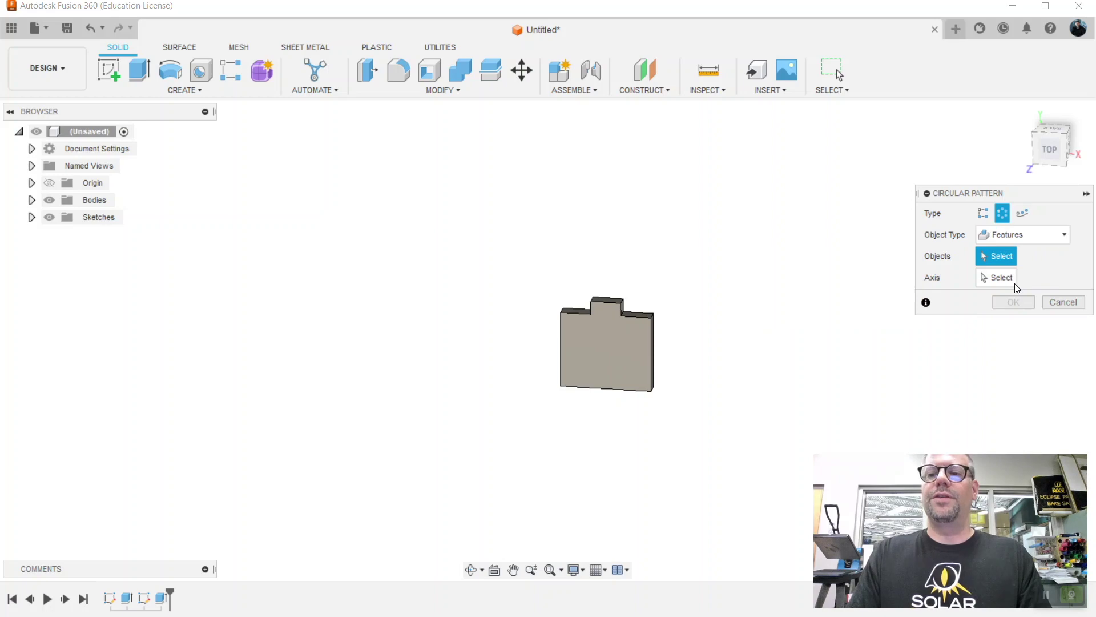
click(580, 314)
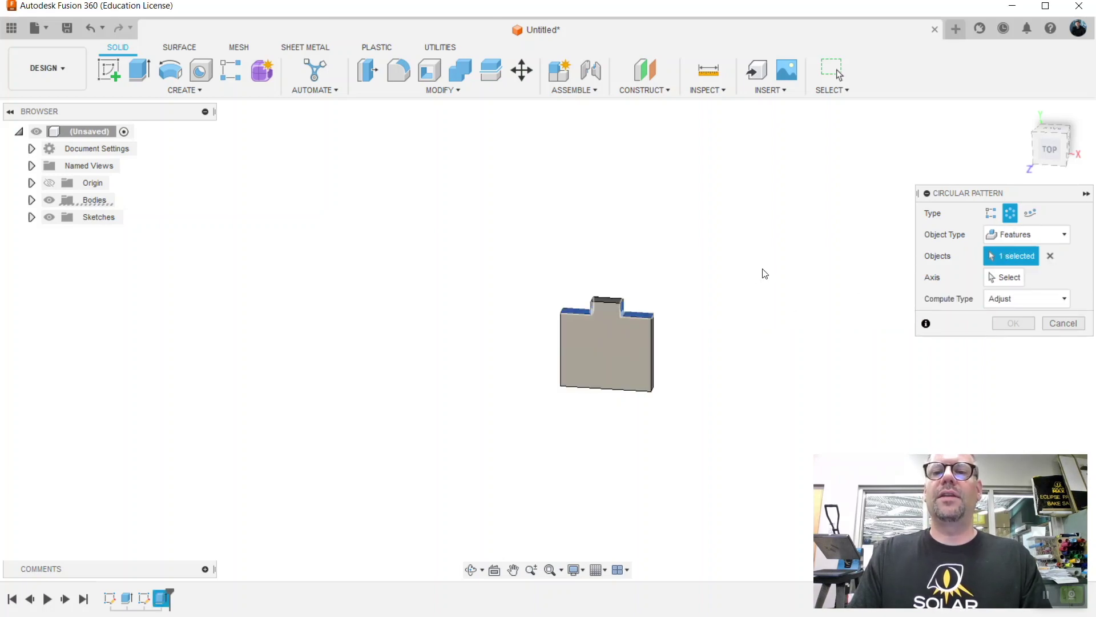
click(1010, 278)
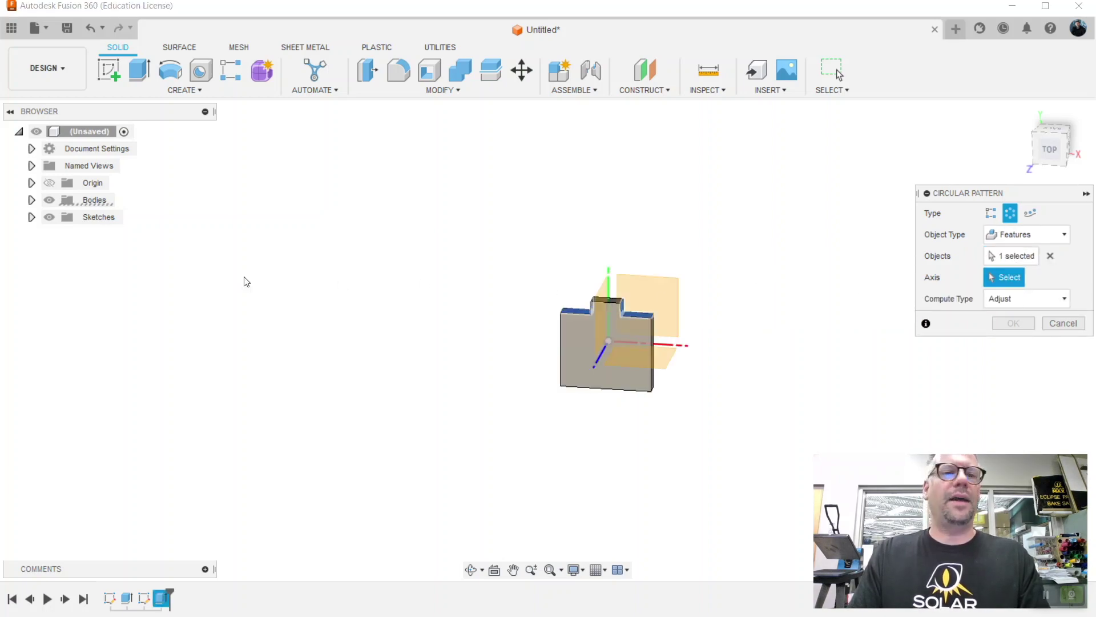
click(31, 184)
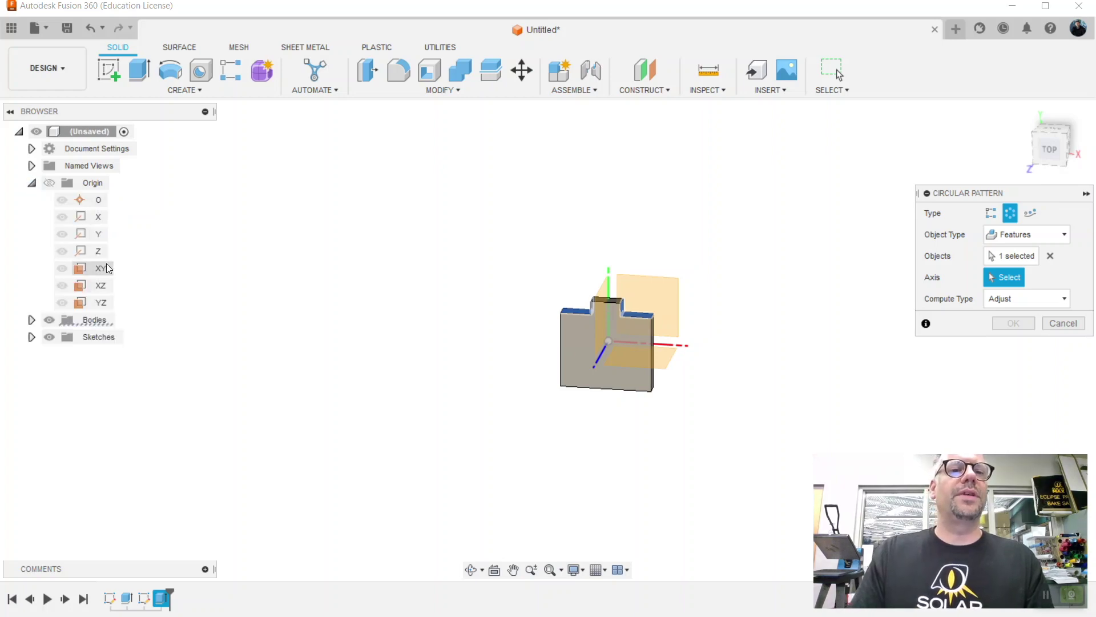
click(98, 251)
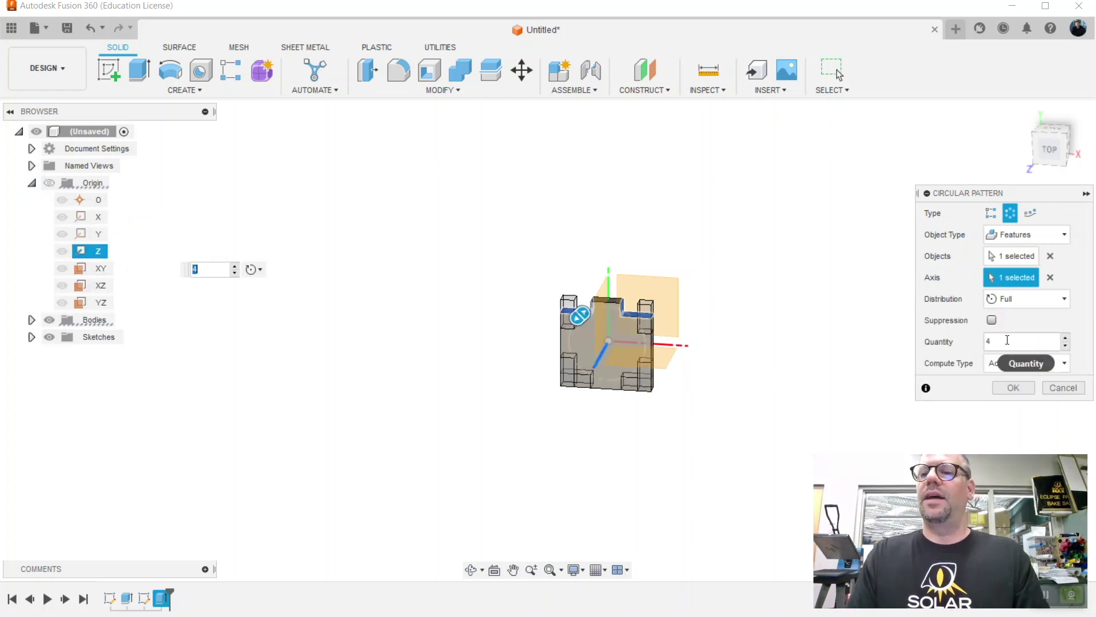
click(999, 341)
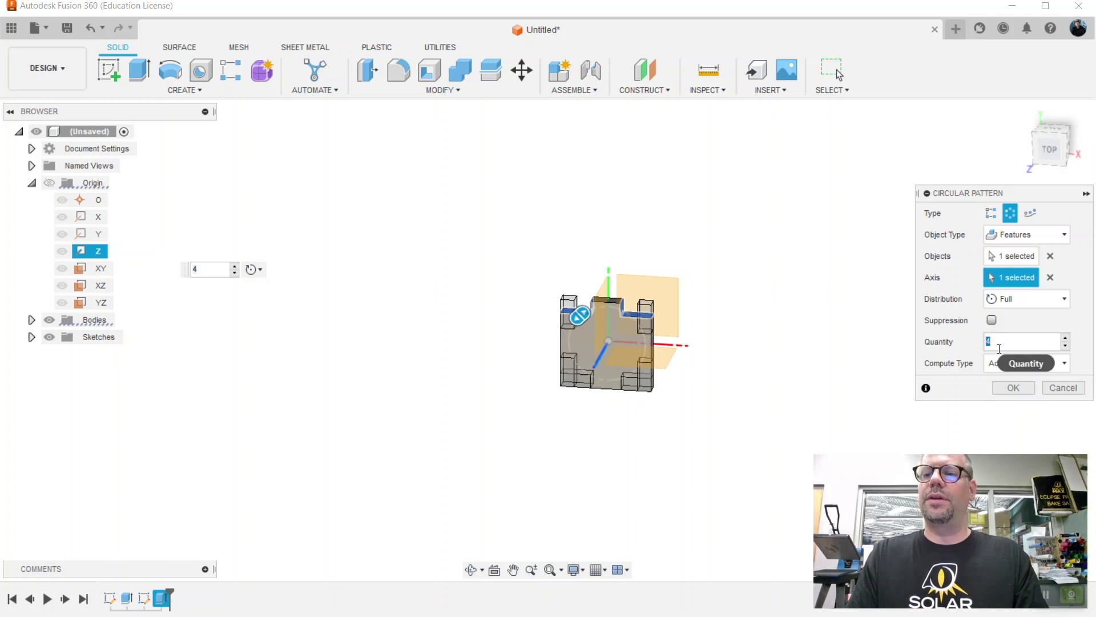
click(1014, 388)
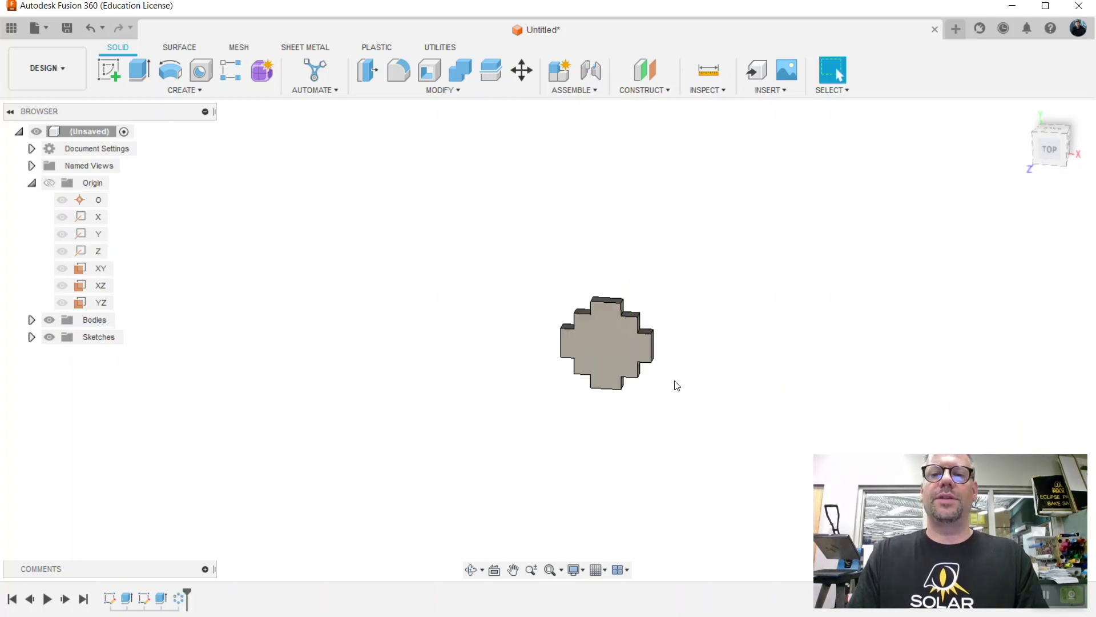
click(1054, 155)
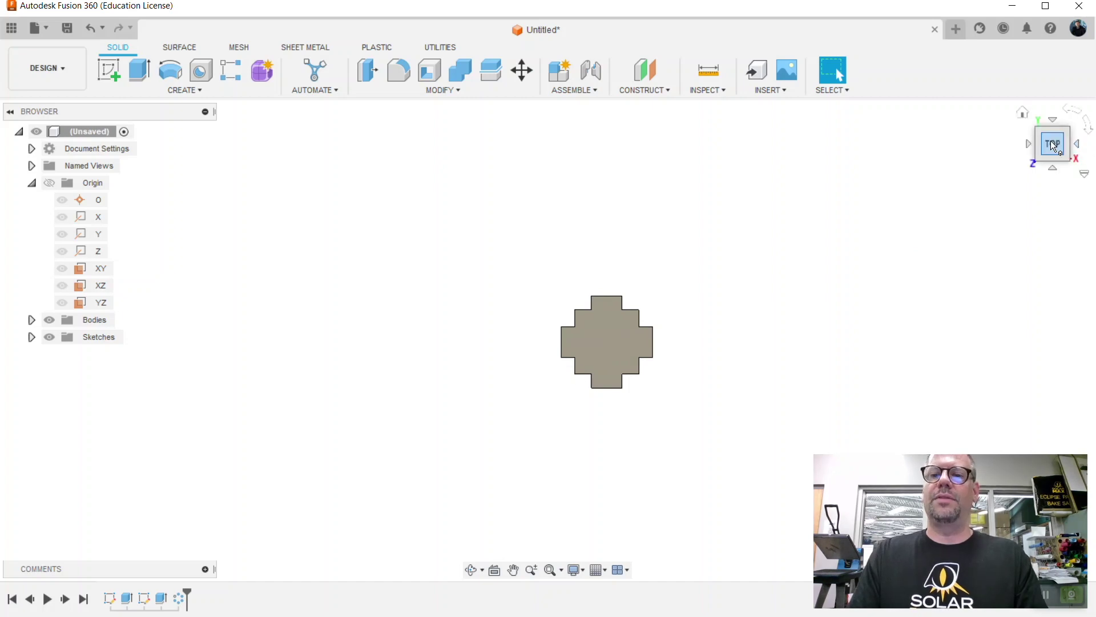
drag(1054, 147, 1053, 141)
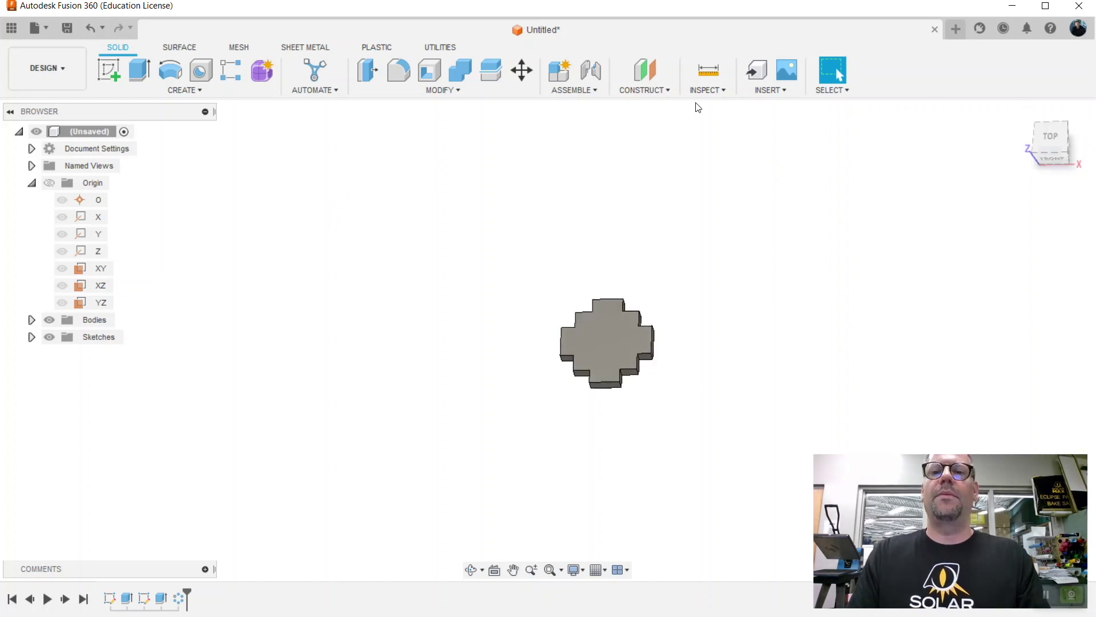
Add a construction plane offset w/2 from the XY plane.
click(659, 92)
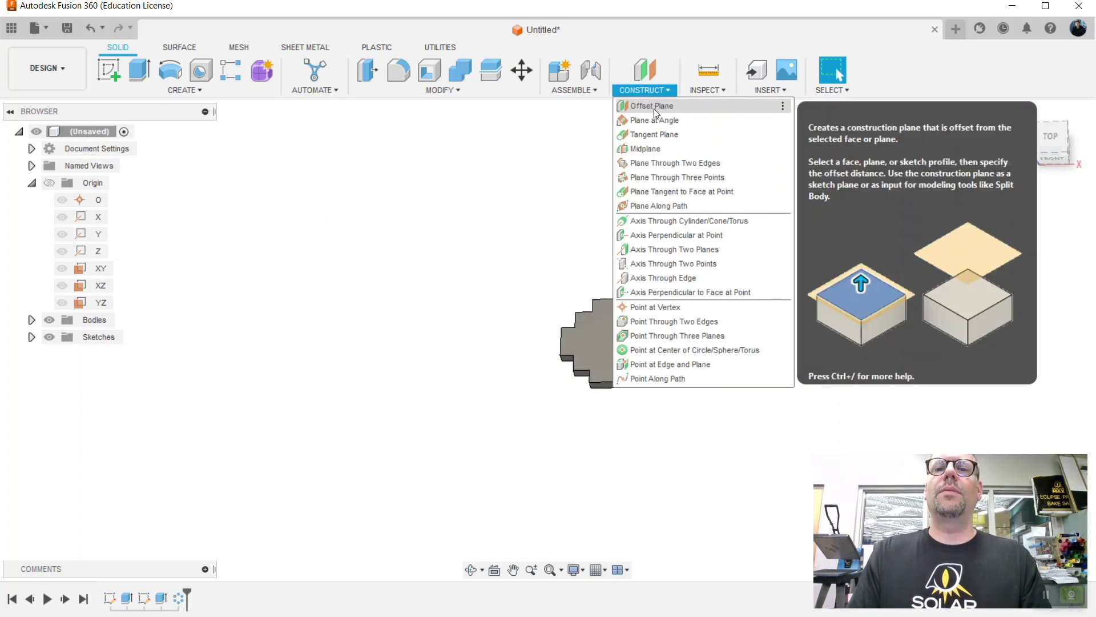
click(656, 108)
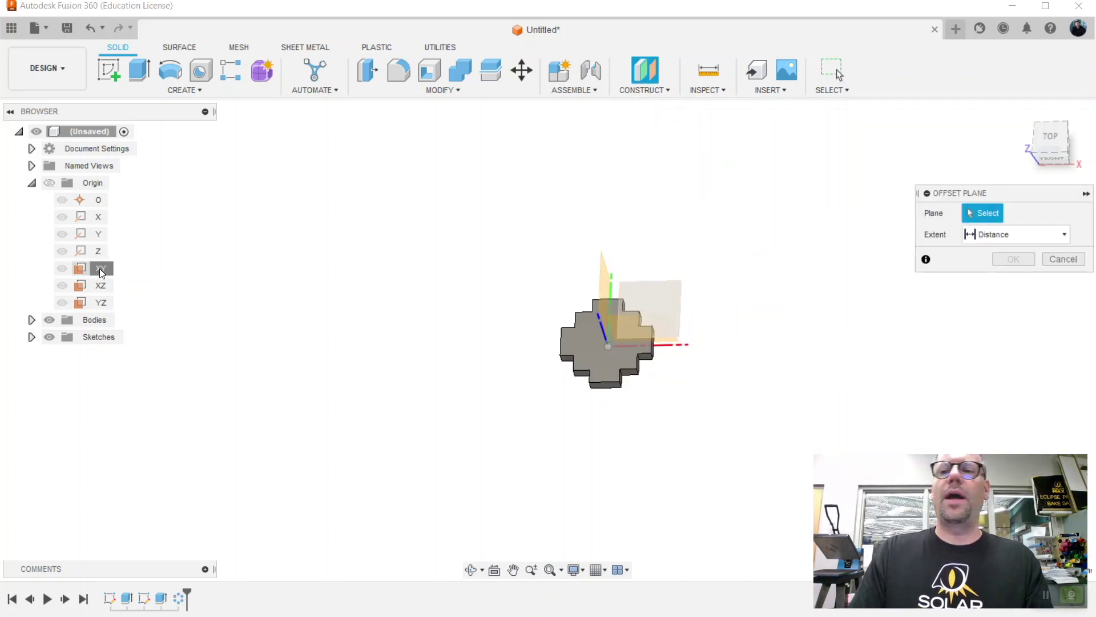
click(100, 269)
click(1012, 253)
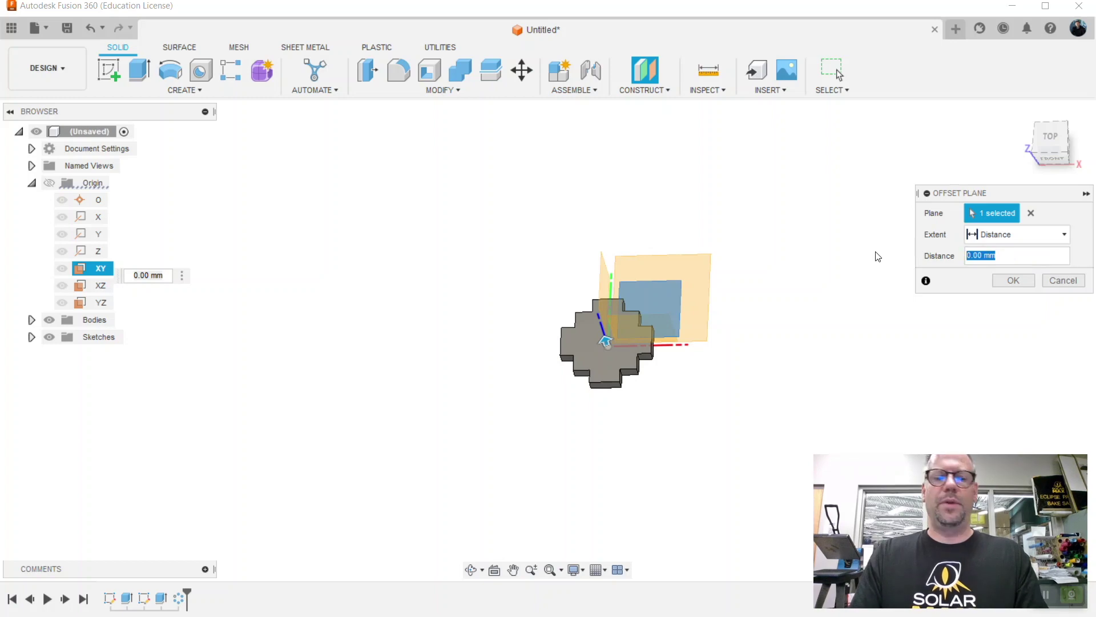
text(w/2)
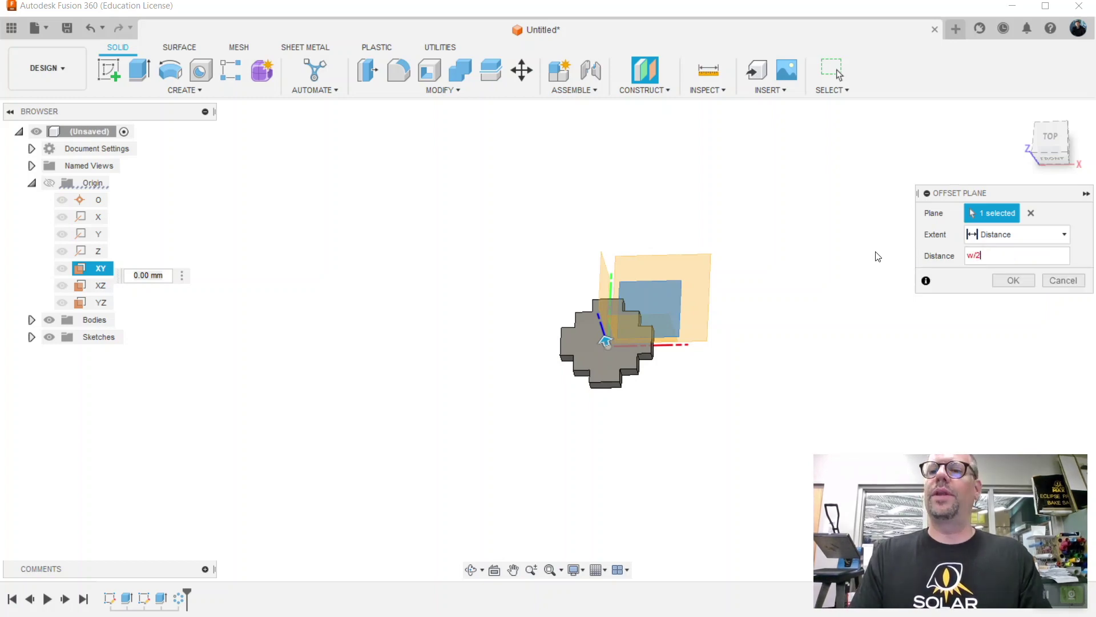
key(Return)
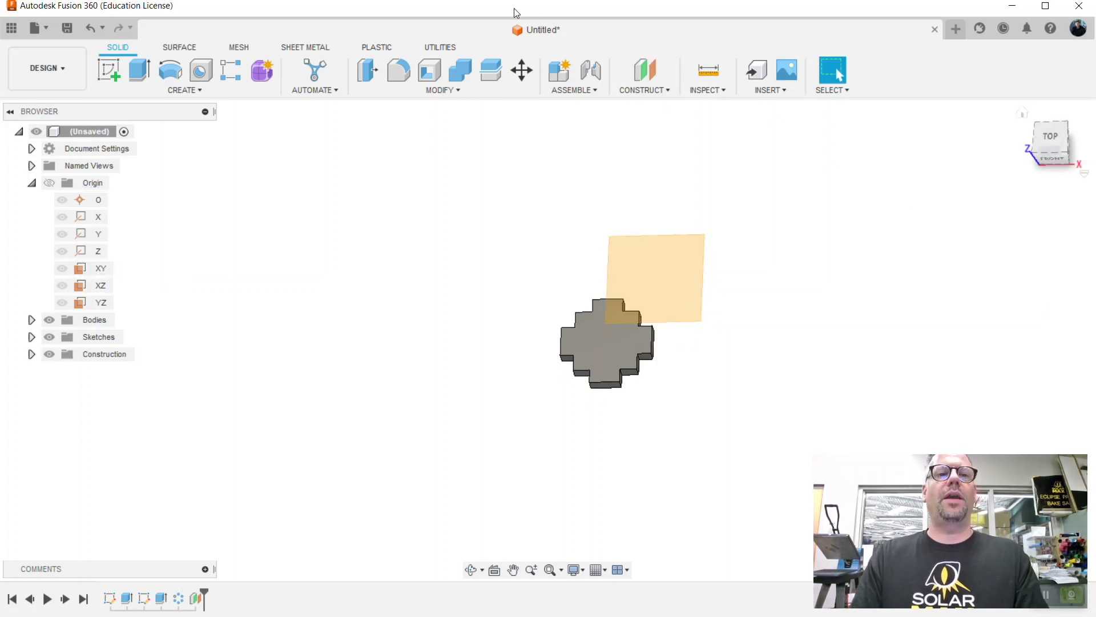
Mirror the cross-shaped plate body across the new offset plane.
click(193, 90)
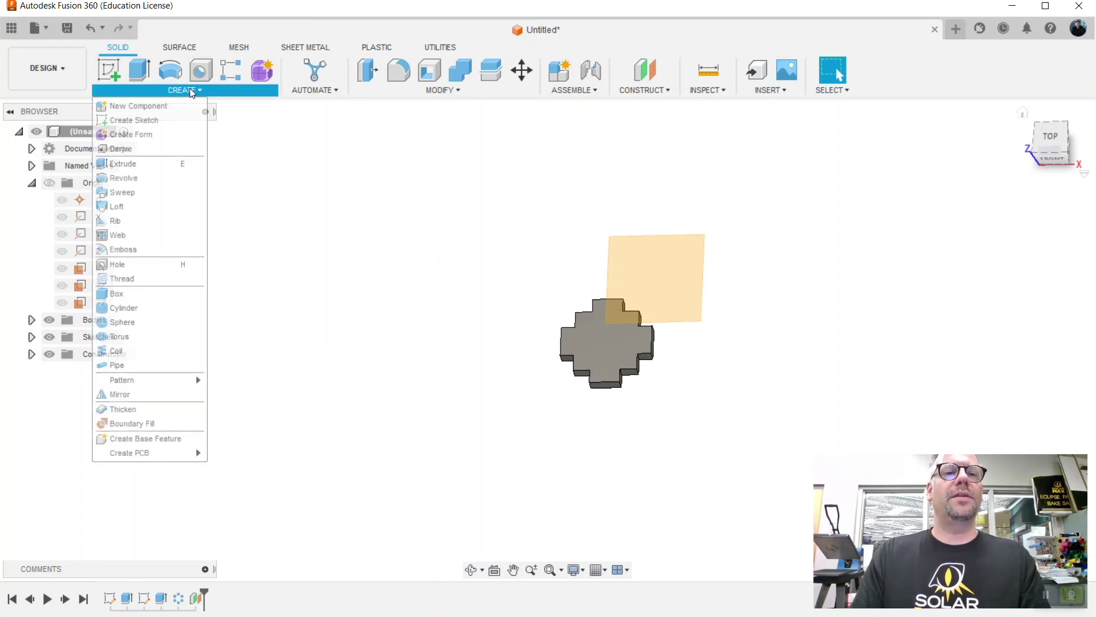
click(178, 395)
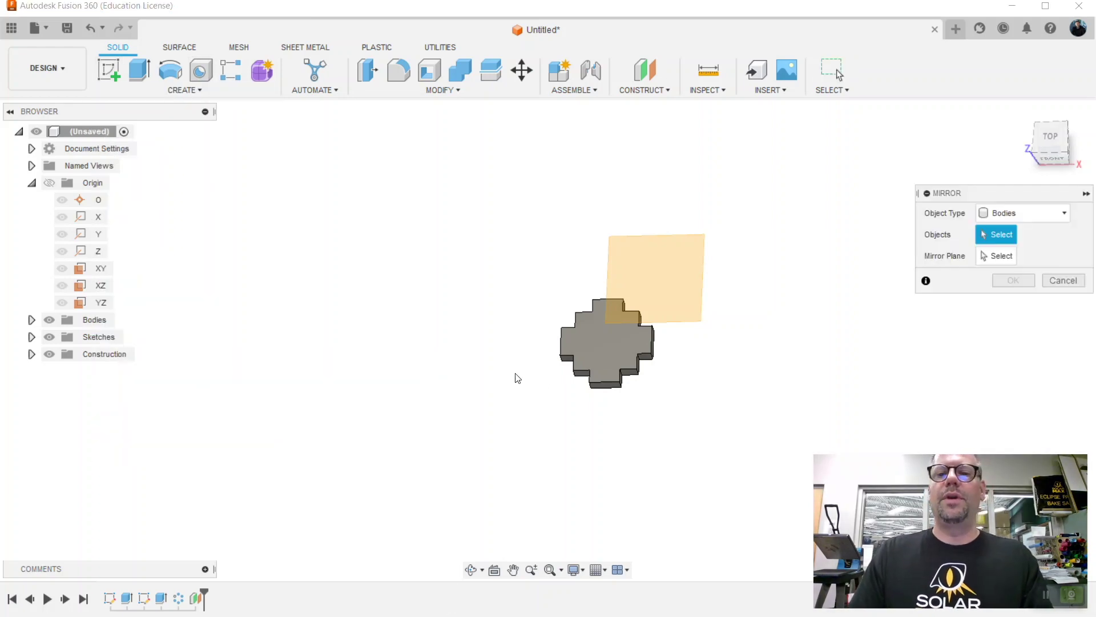
click(594, 362)
click(1011, 256)
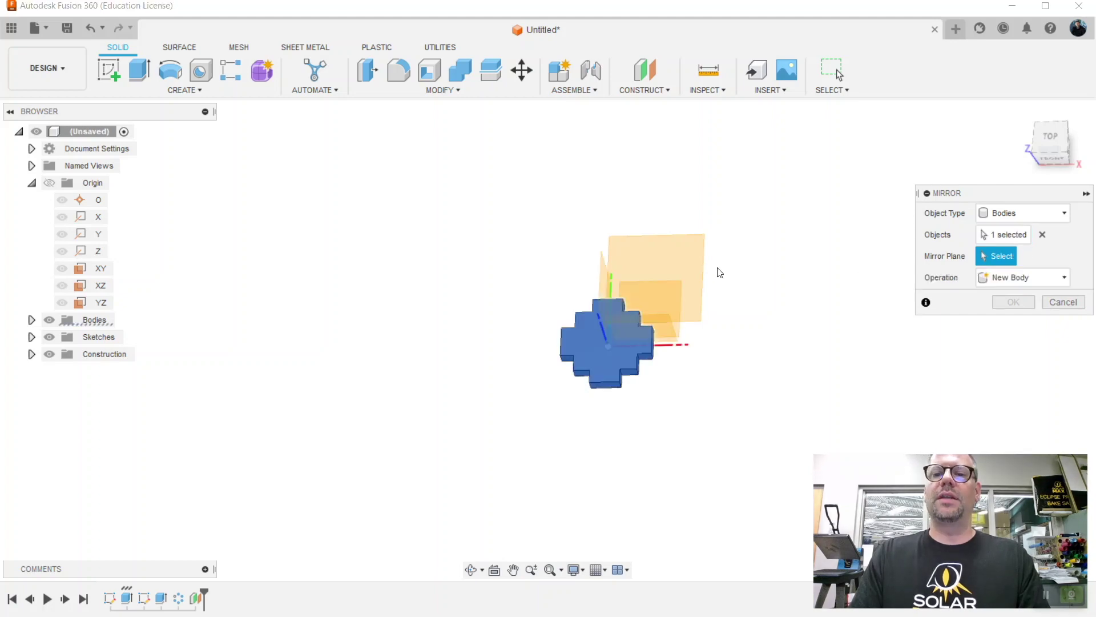
click(722, 256)
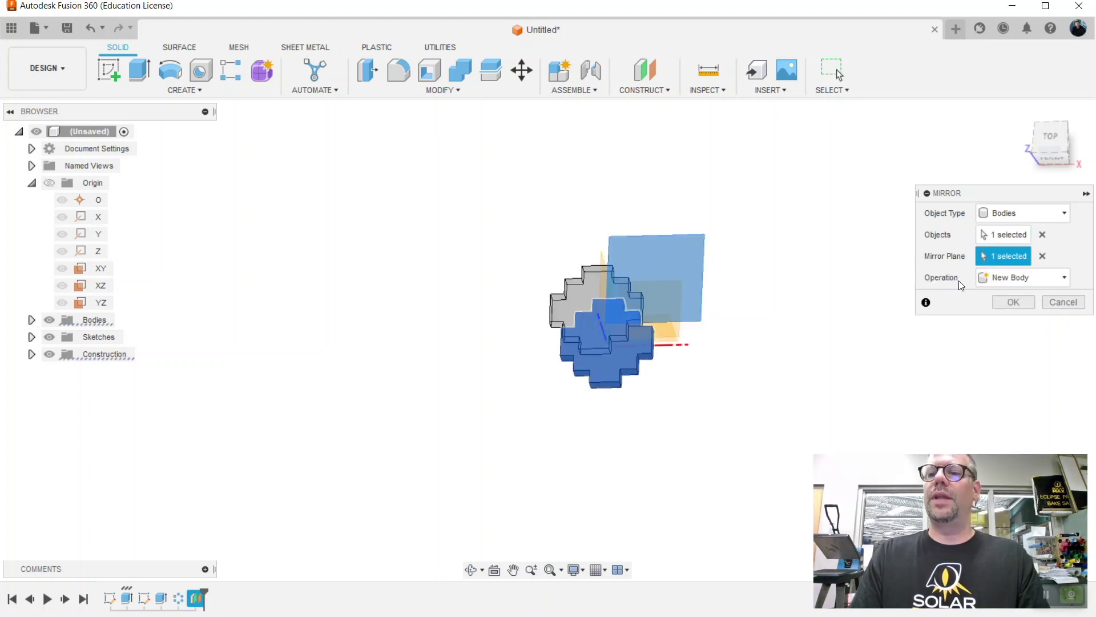
click(1013, 302)
click(1046, 164)
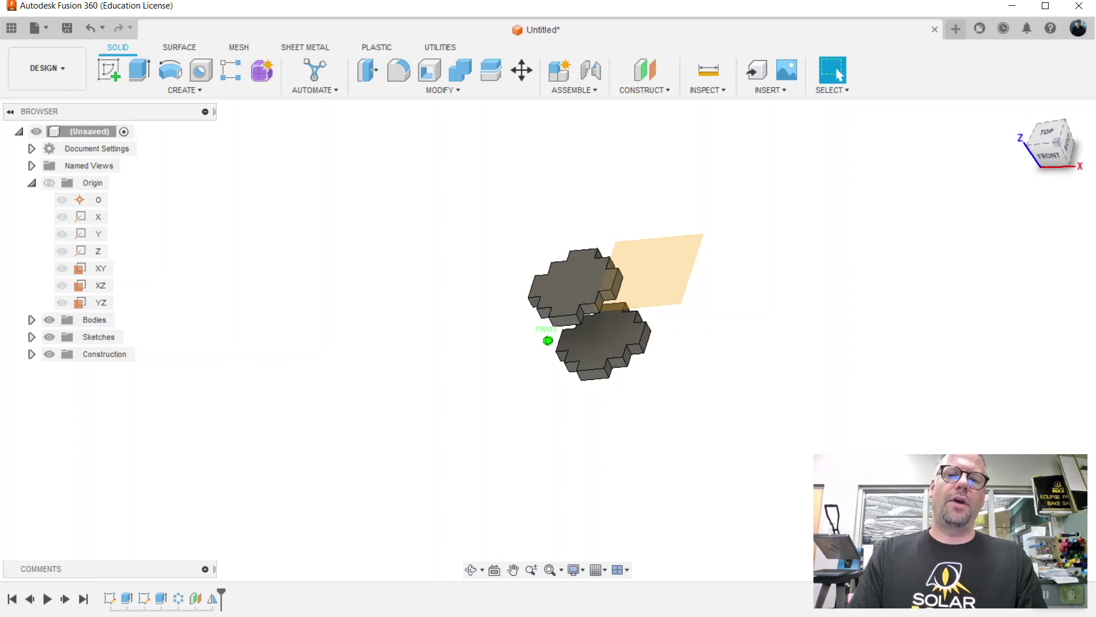
Start a new sketch on the front plane, viewed straight on.
click(109, 72)
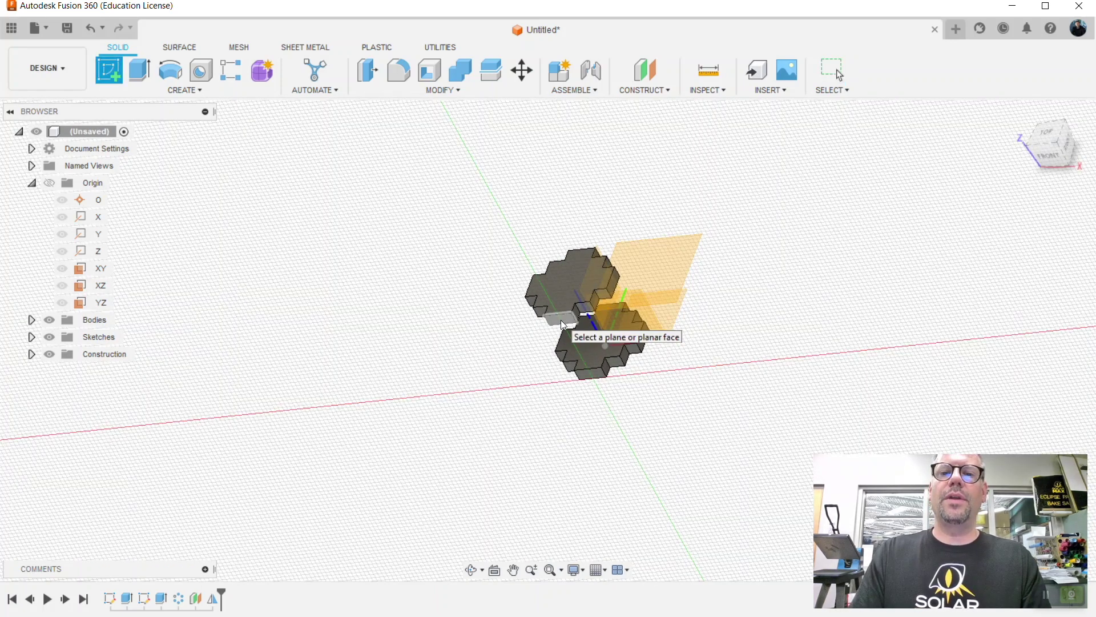
click(557, 317)
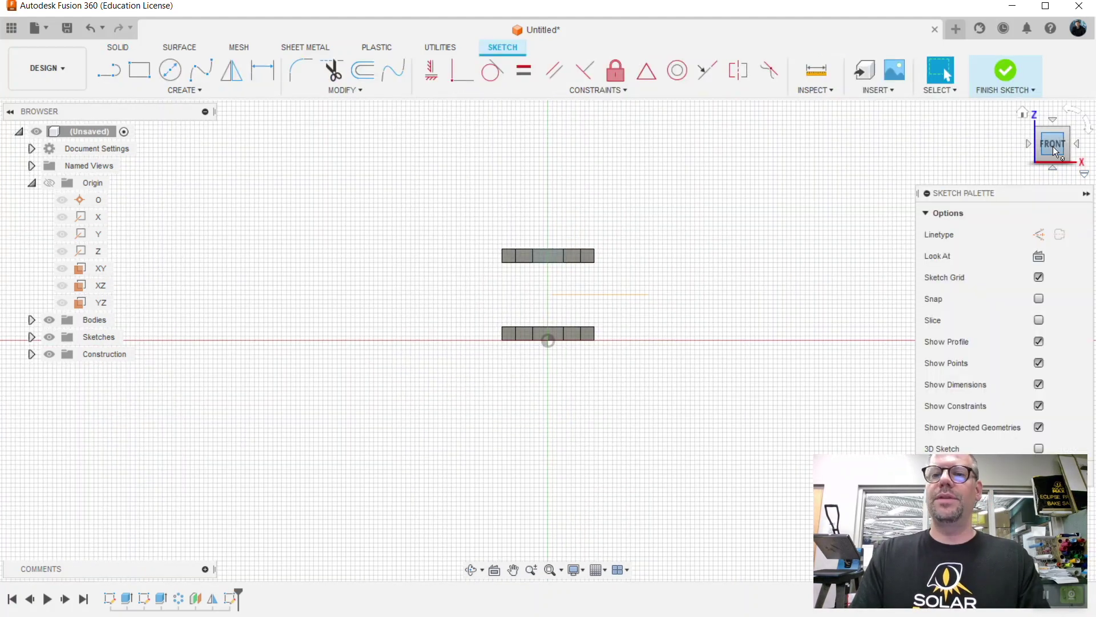
drag(1056, 151, 1048, 167)
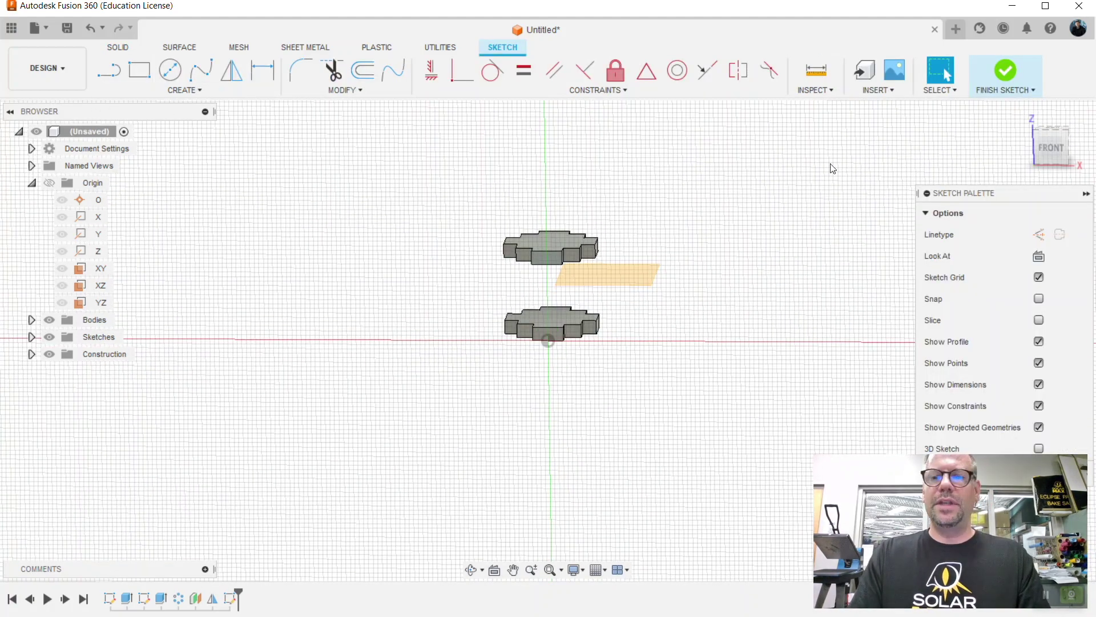
click(1051, 144)
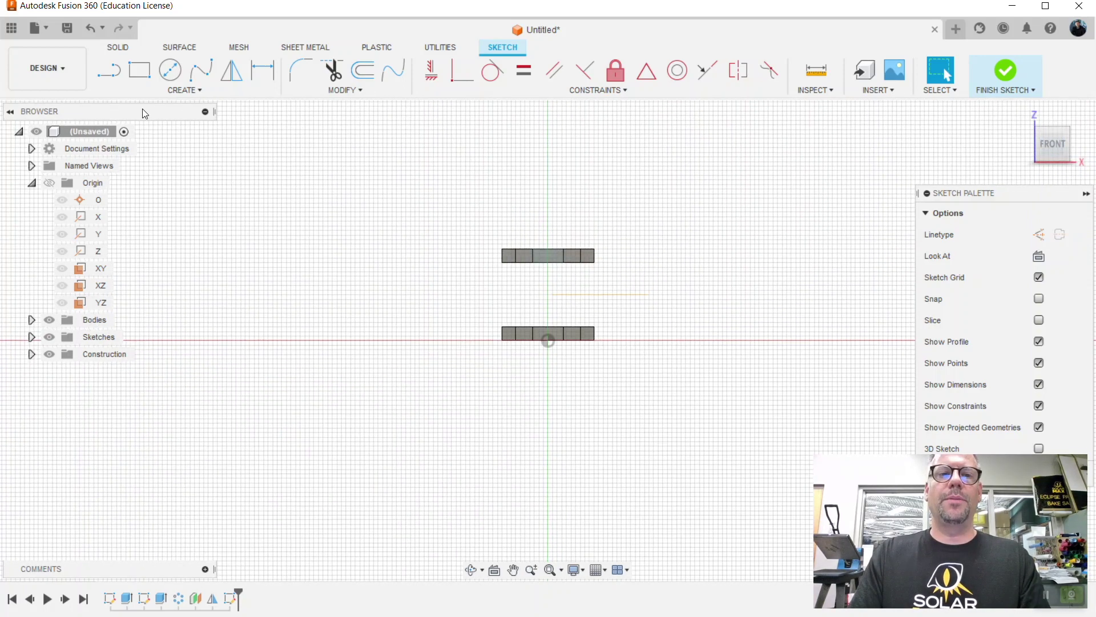
Project the top slab's left corner and bottom slab's right corner into the sketch.
click(210, 89)
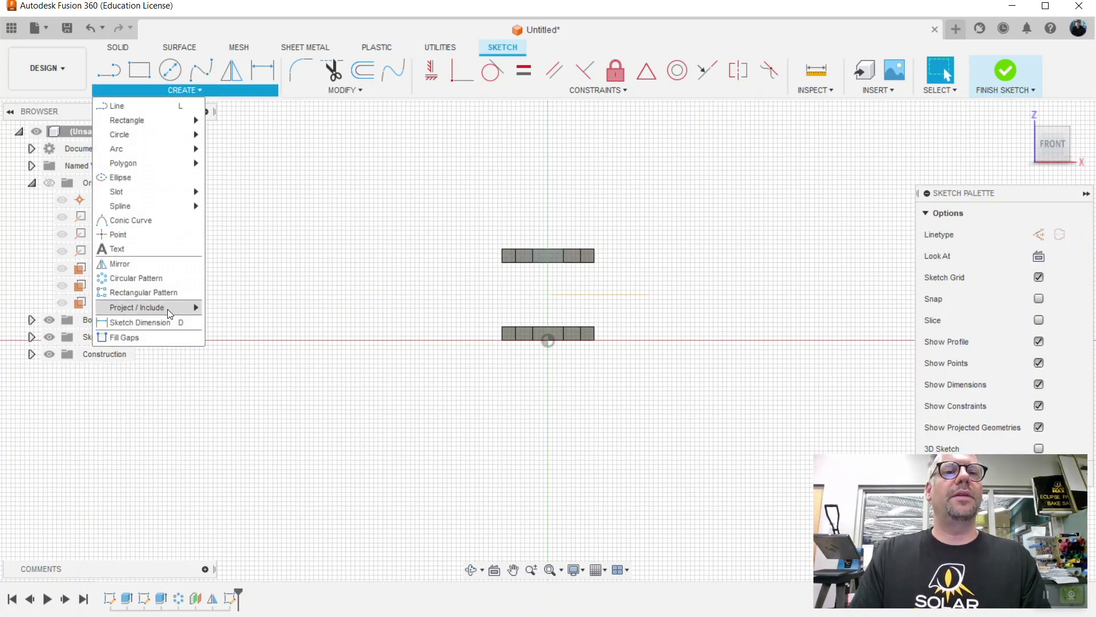
mouse_move(169, 313)
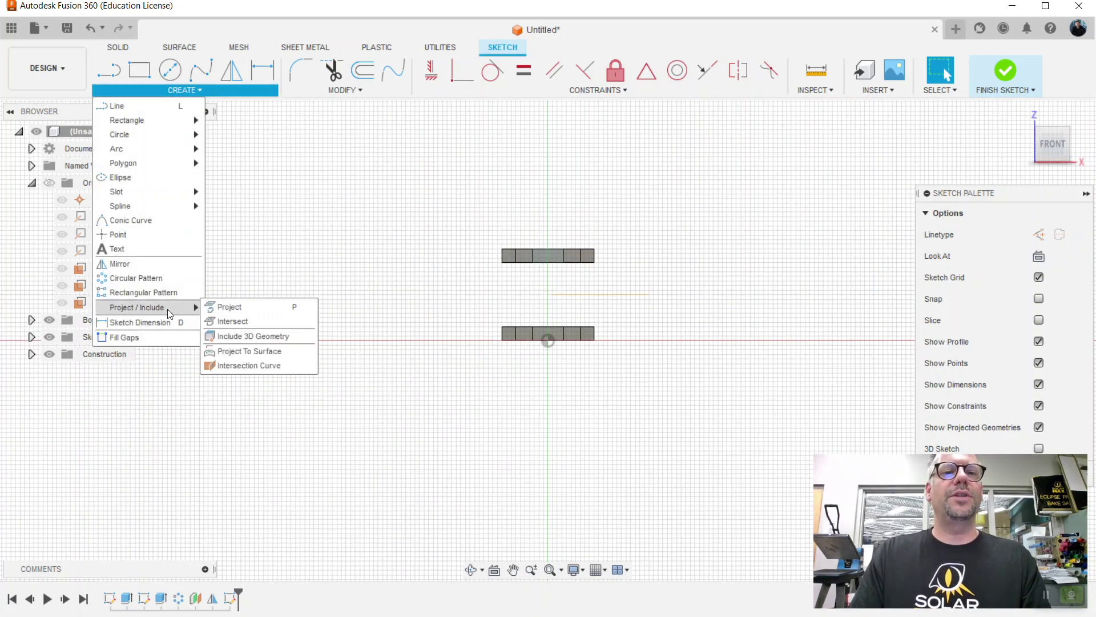
click(255, 309)
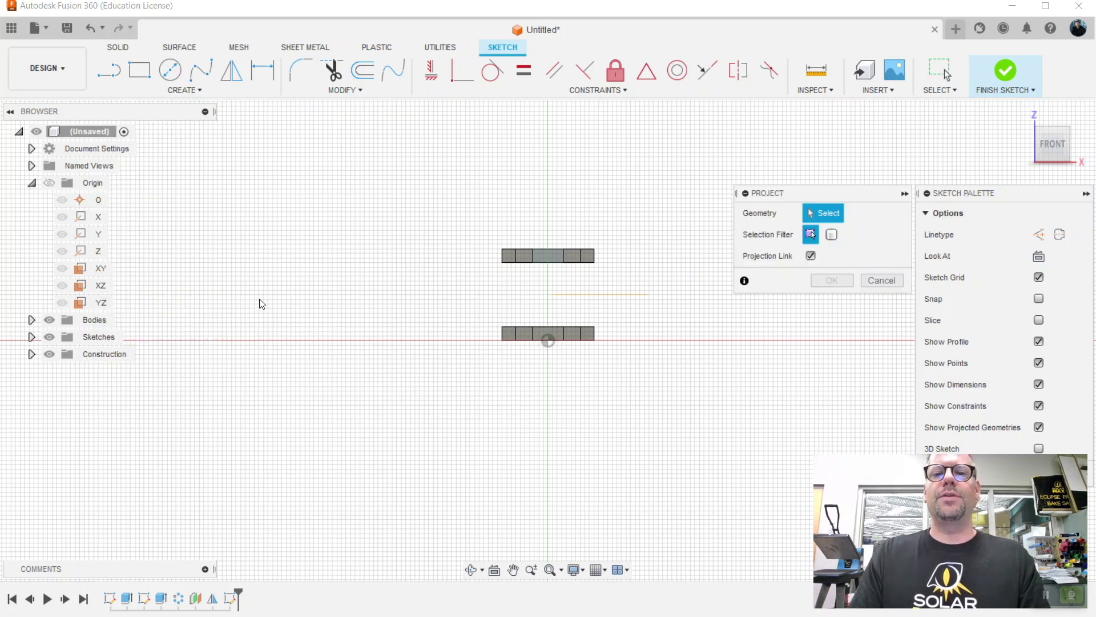
click(505, 254)
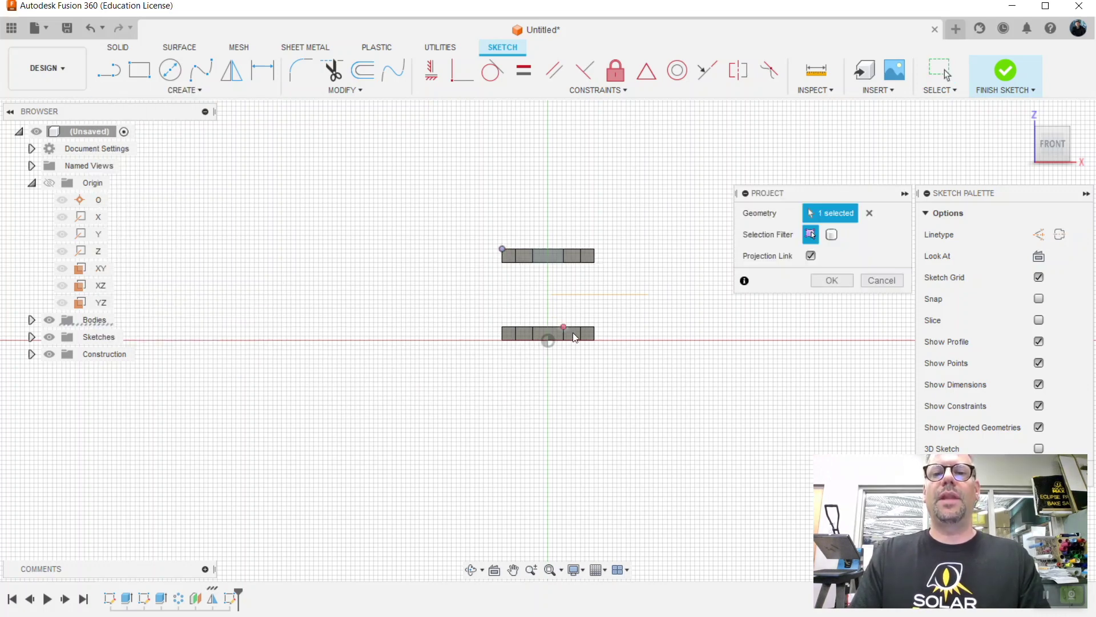
click(595, 342)
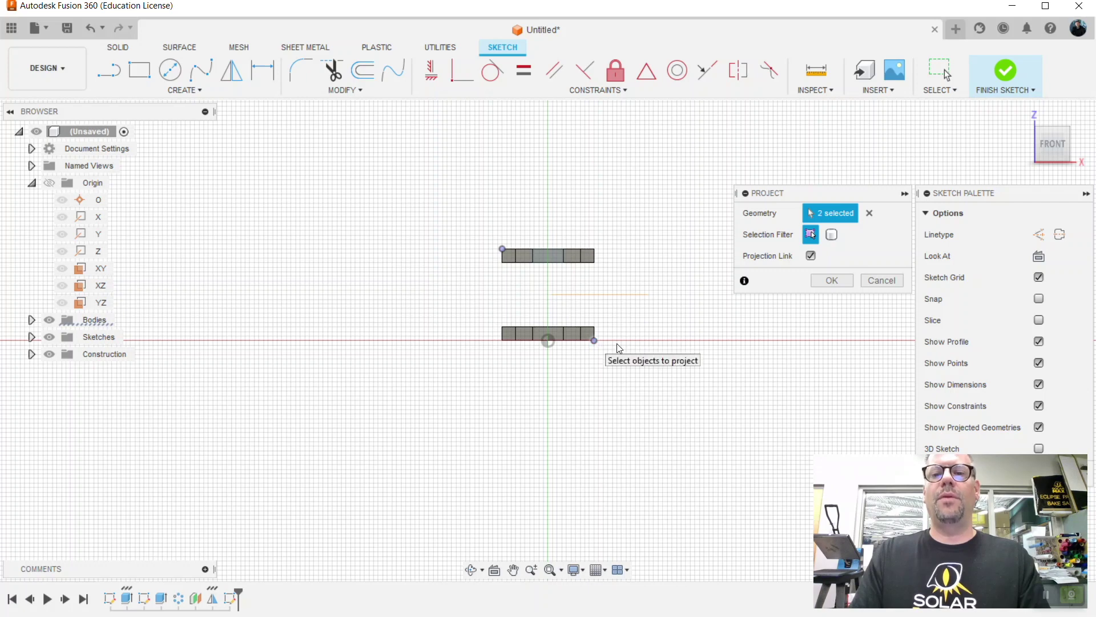
click(832, 280)
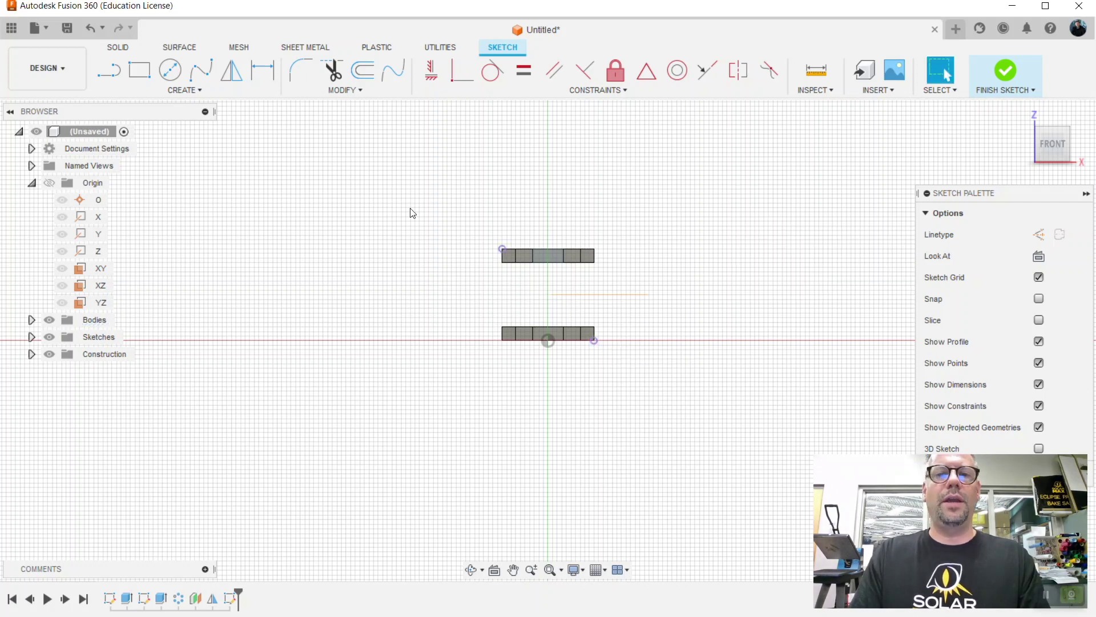
Draw a 2-point rectangle between the two projected corners and finish the sketch.
click(140, 70)
click(506, 251)
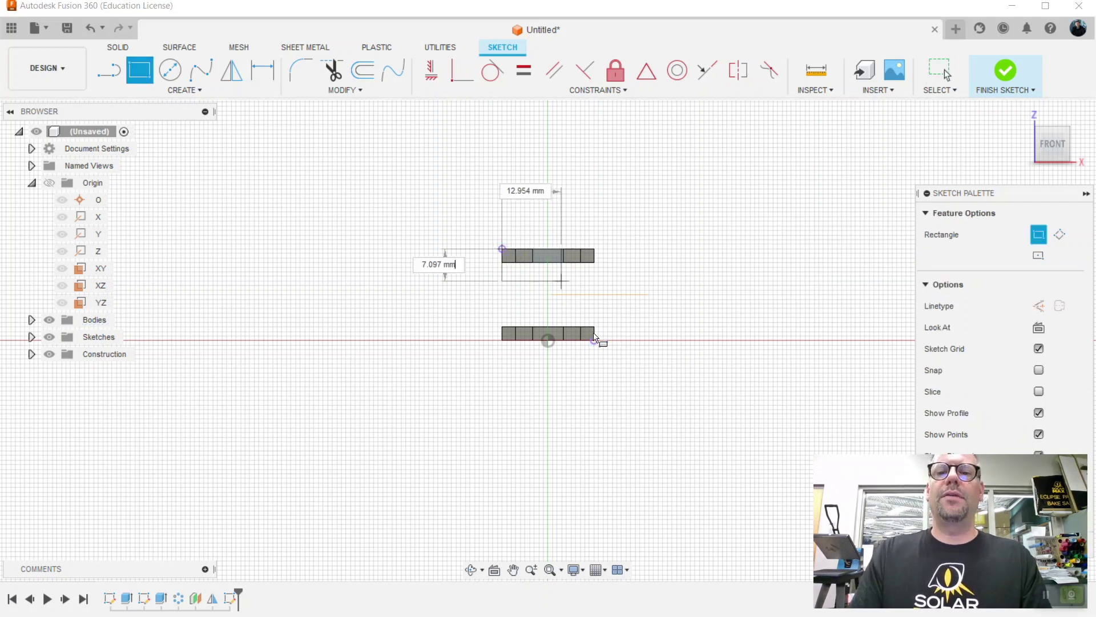
click(594, 341)
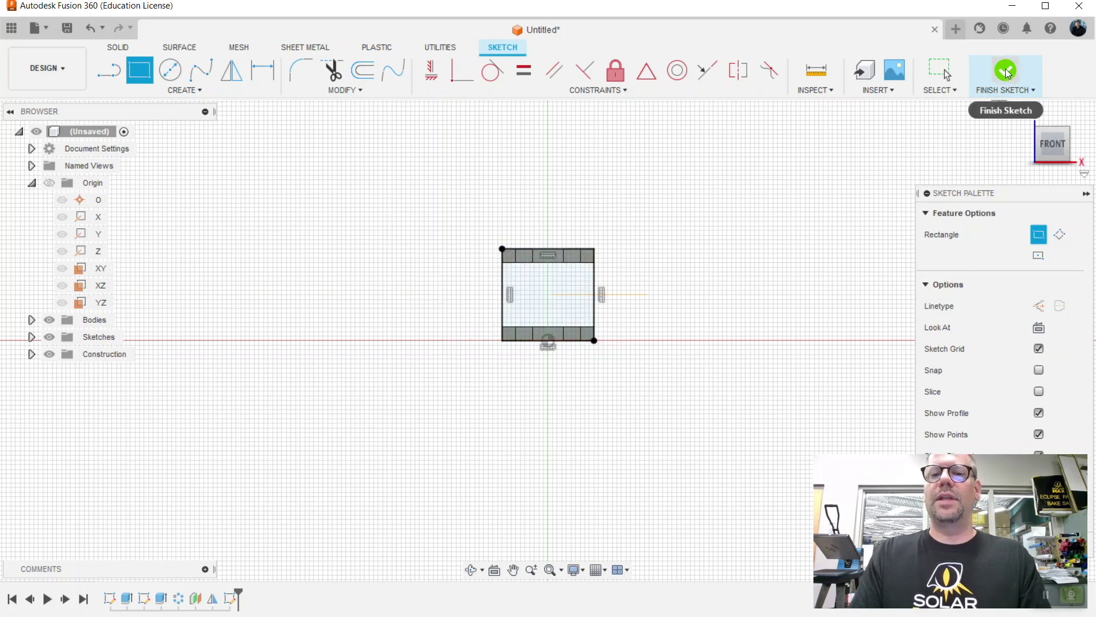
click(1008, 80)
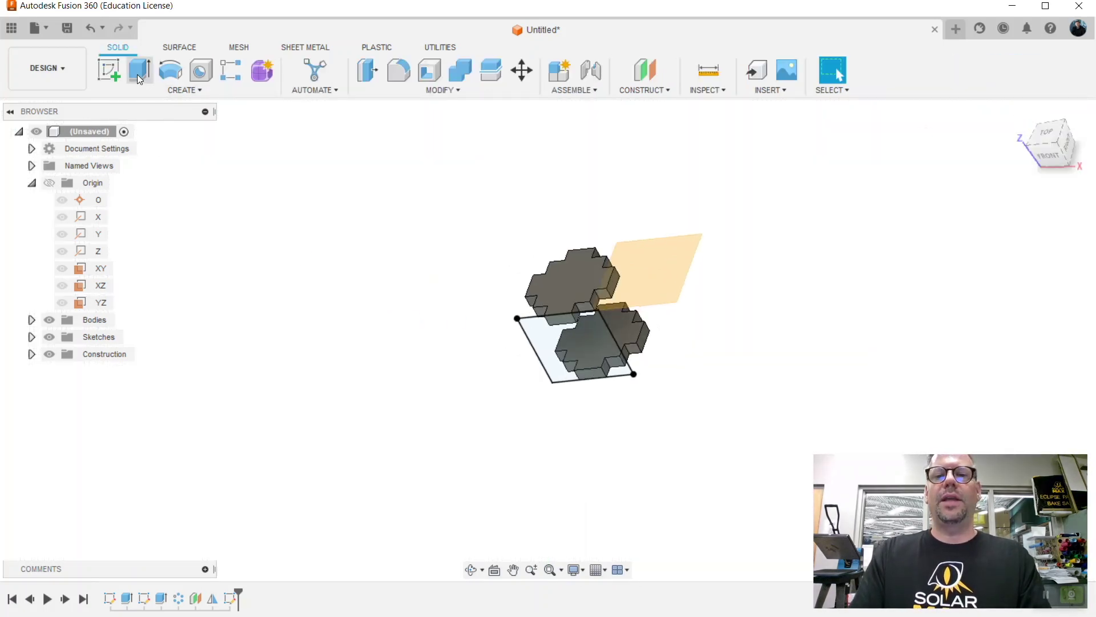
Extrude the spanning rectangle -t as a New Body operation.
click(136, 77)
click(605, 362)
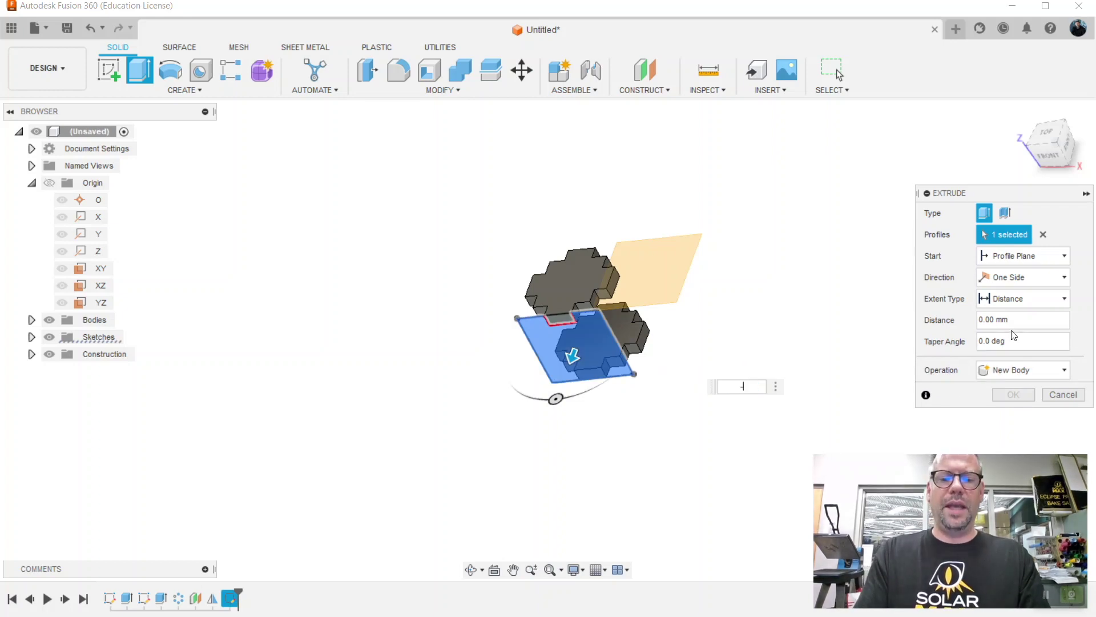
text(-t)
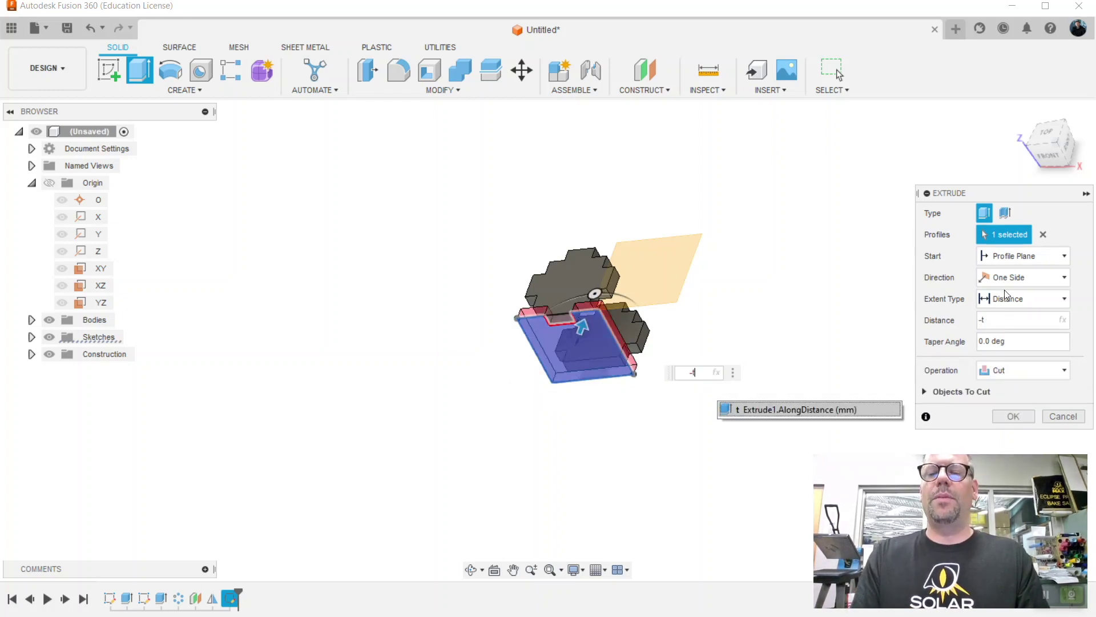
click(1016, 371)
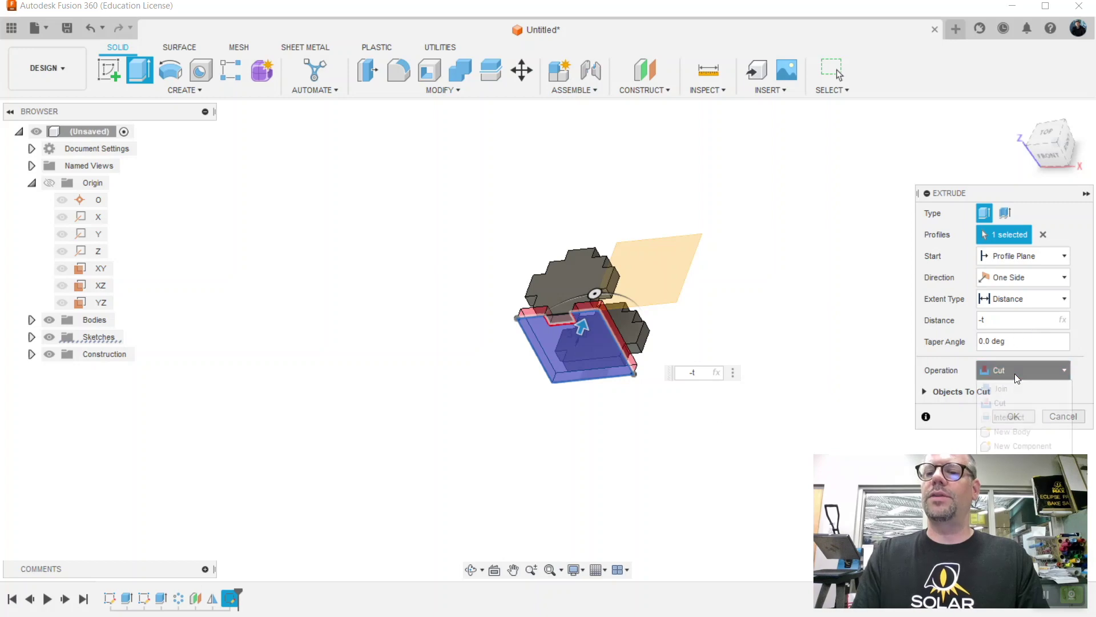
click(1017, 438)
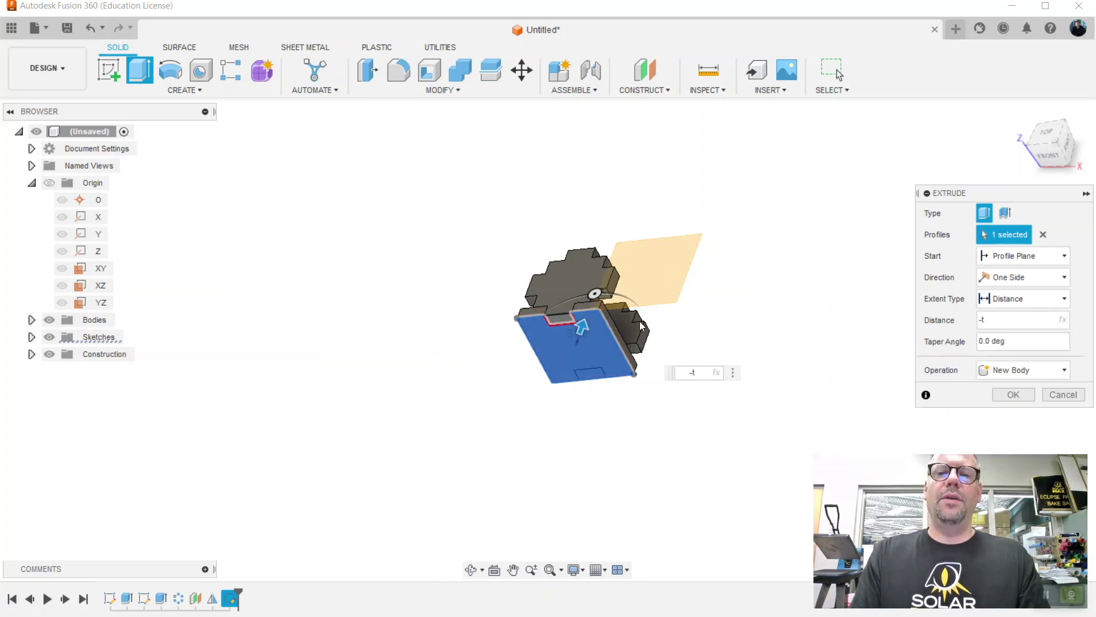
scroll(516, 314, up, 5)
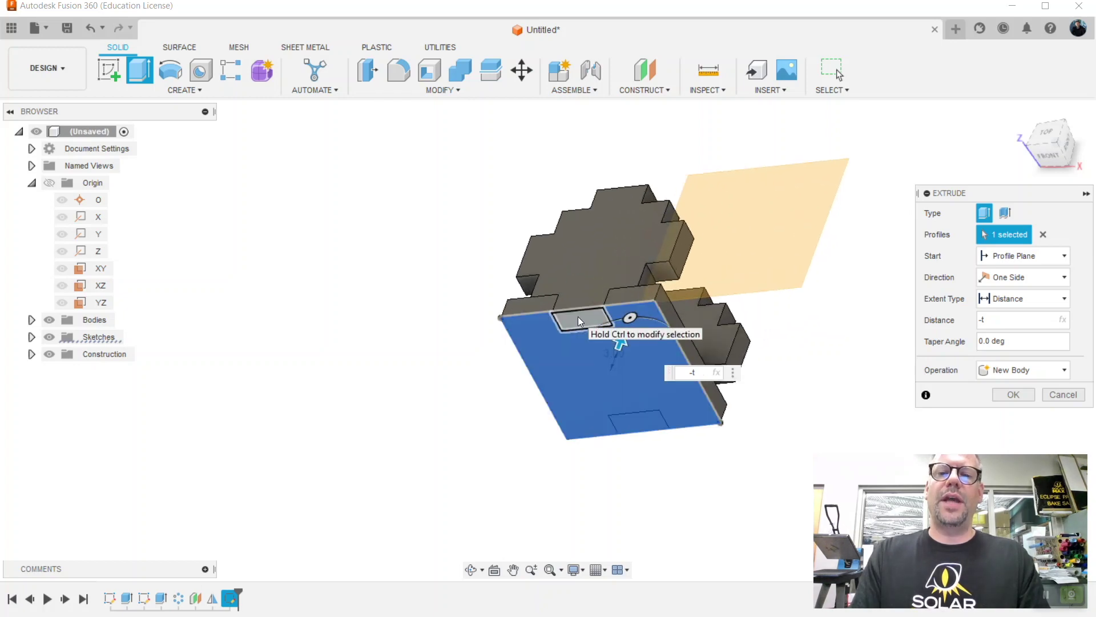
click(1013, 395)
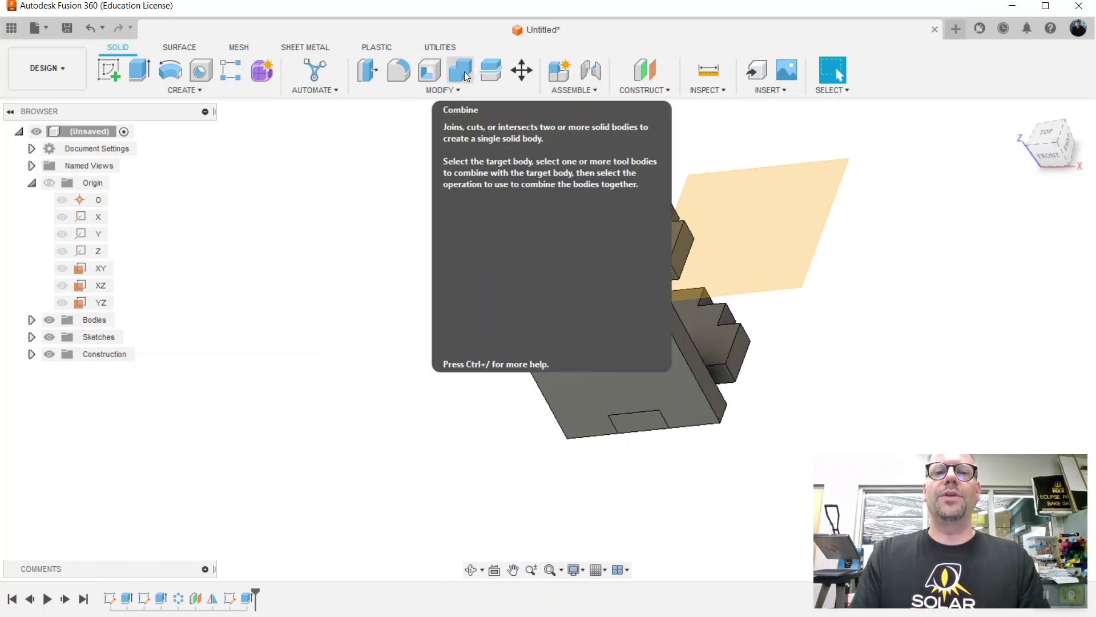
Combine-cut the side block from the new plate with Keep Tools checked.
click(465, 73)
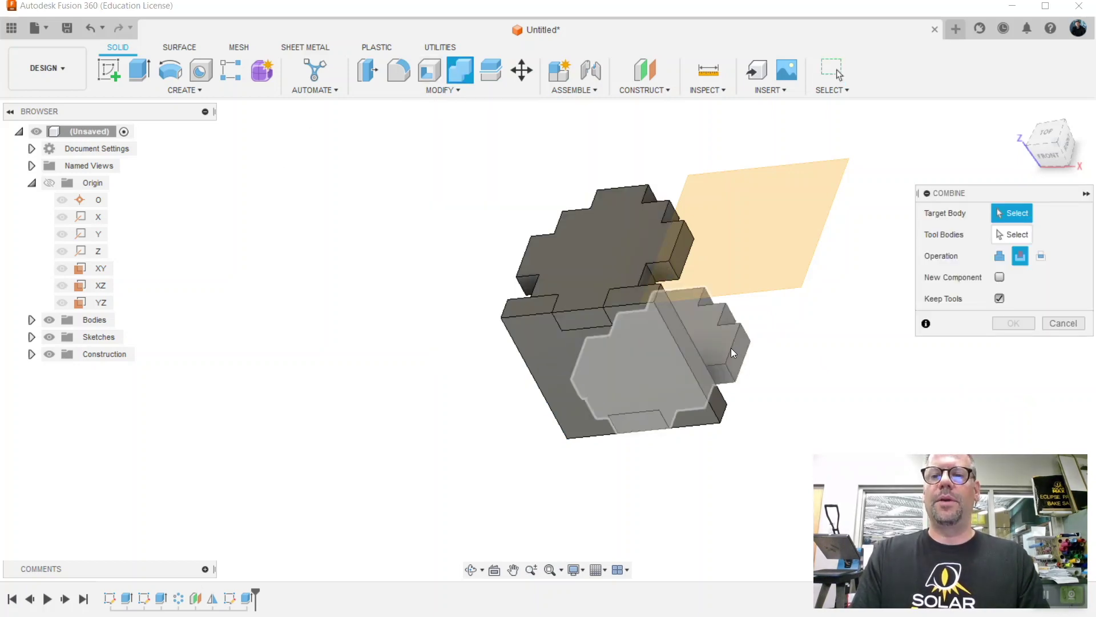
click(618, 371)
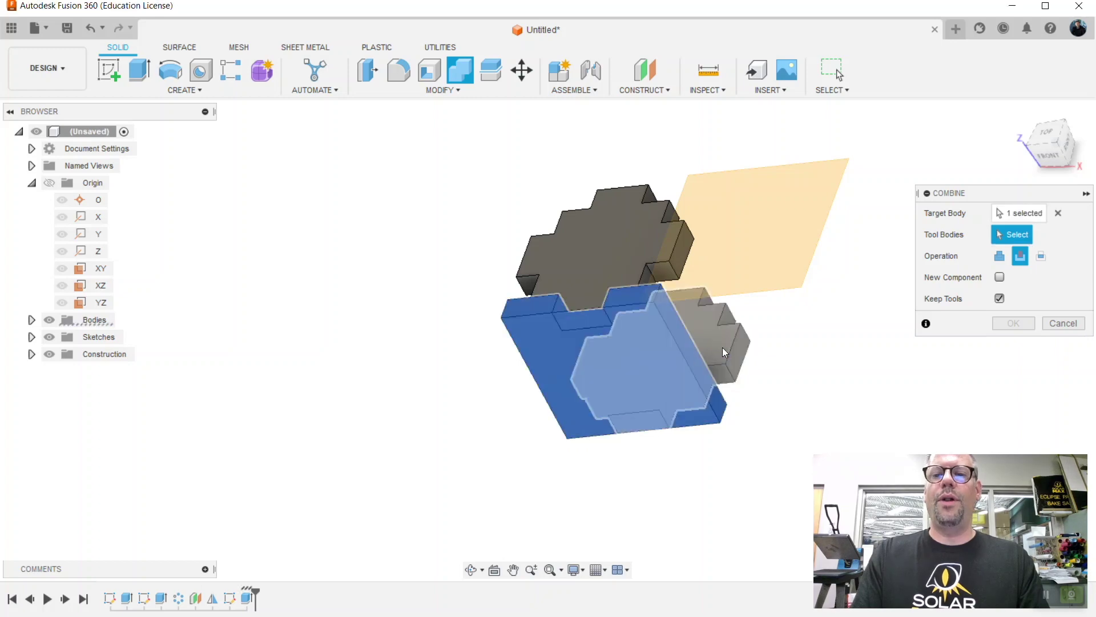
click(722, 347)
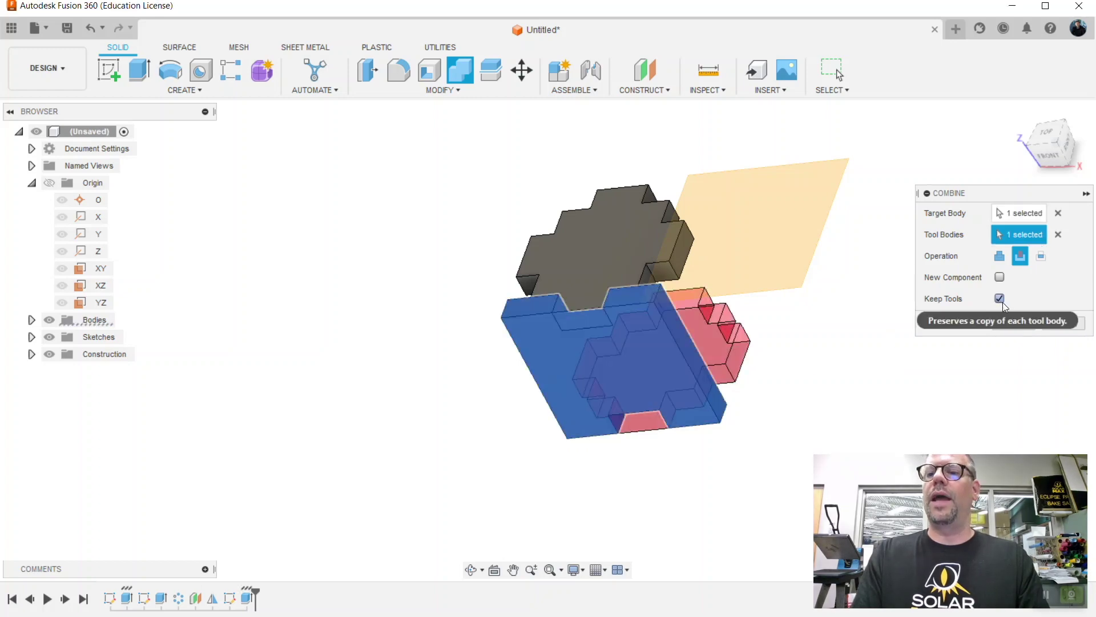
click(1001, 299)
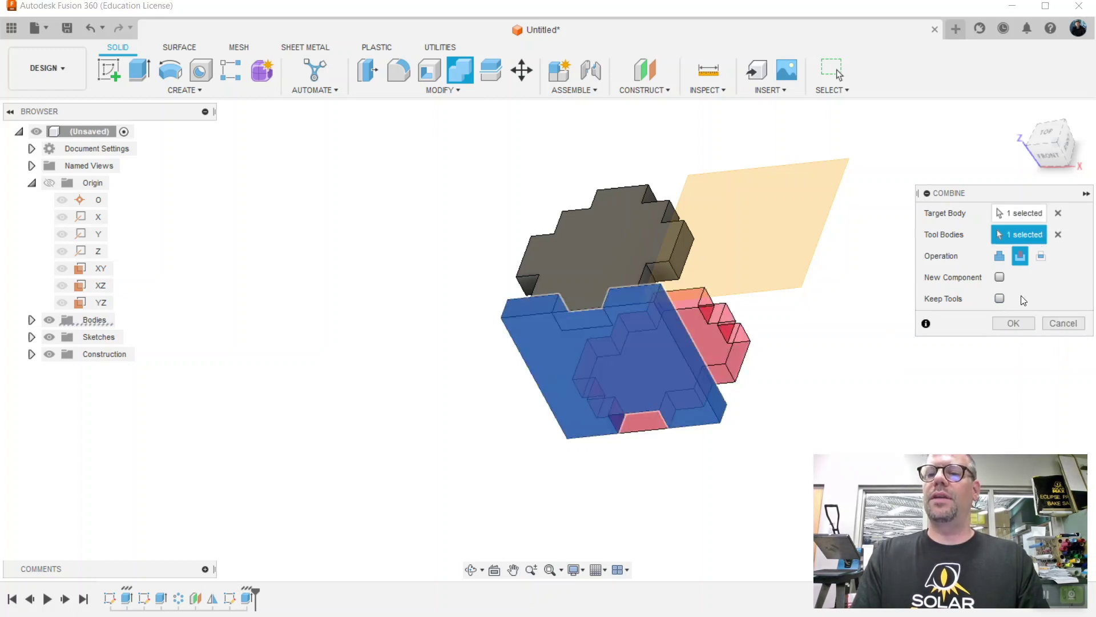
click(999, 299)
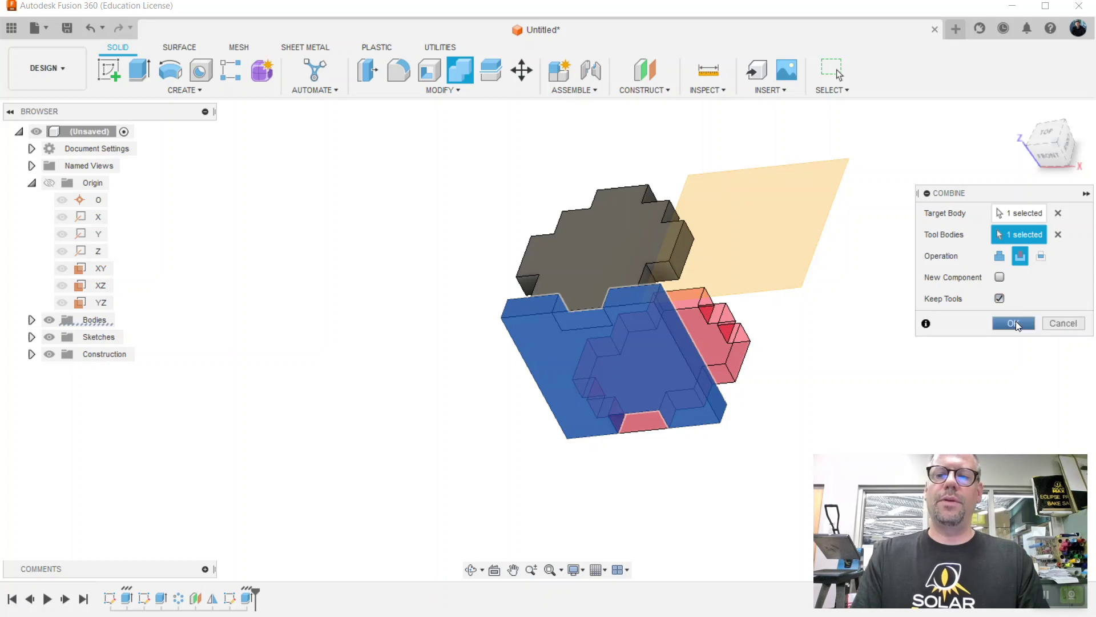
click(1016, 321)
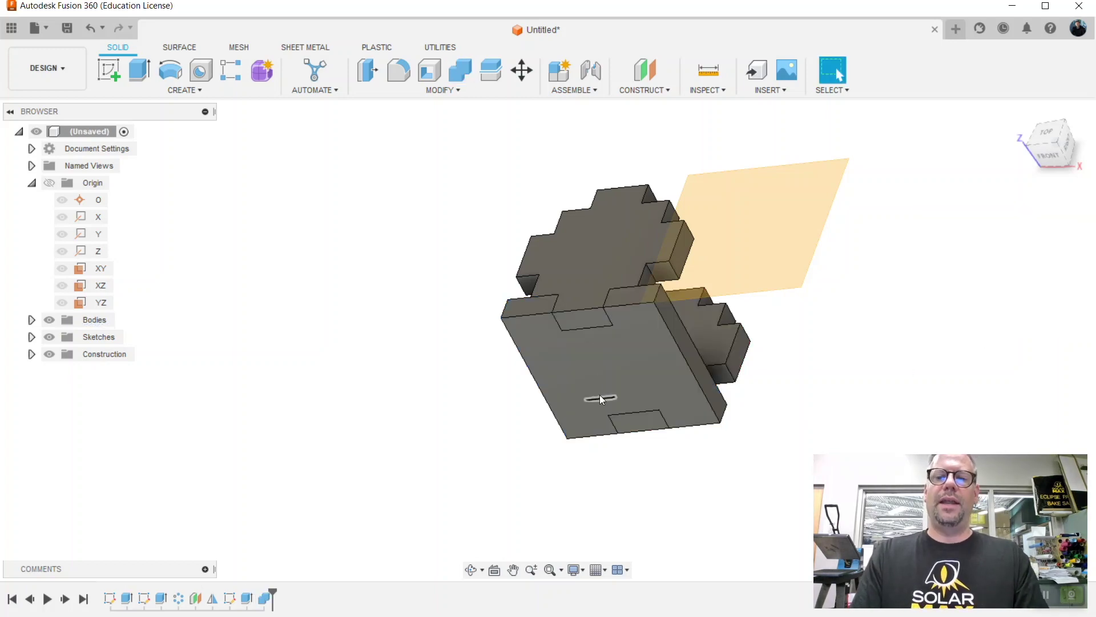
Toggle Body1 and Body2 visibility to inspect the resulting bodies.
click(31, 320)
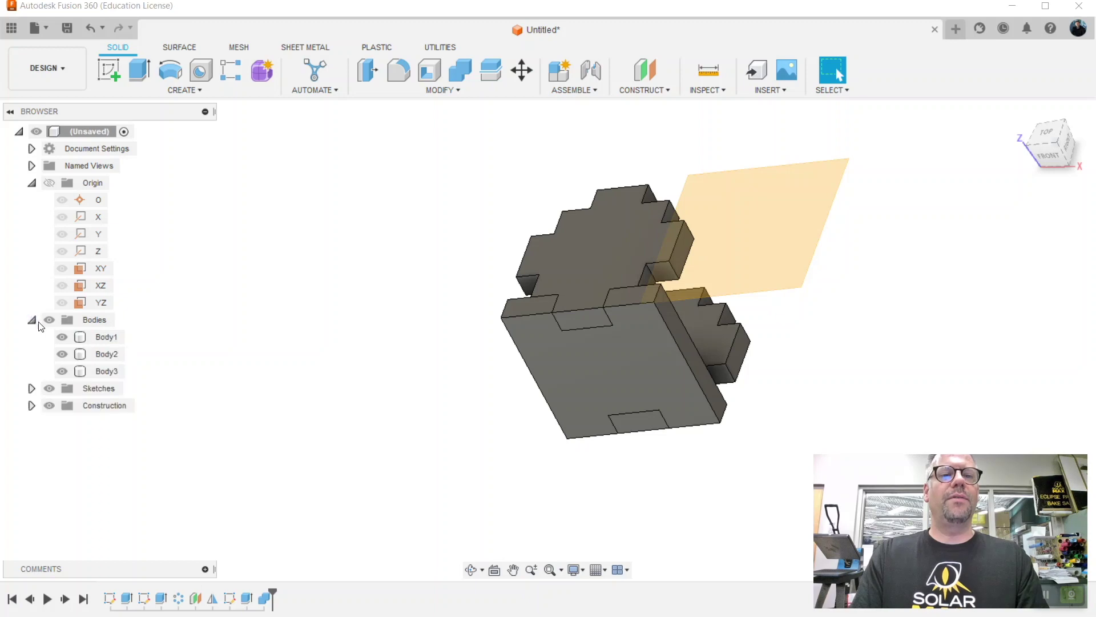
click(62, 337)
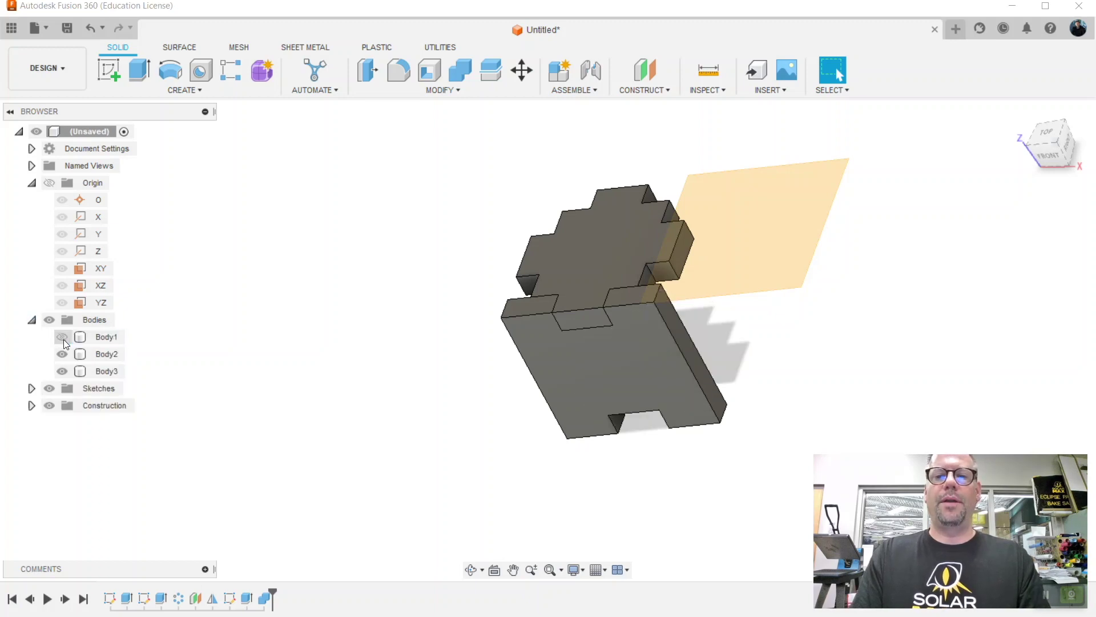
click(62, 337)
click(62, 354)
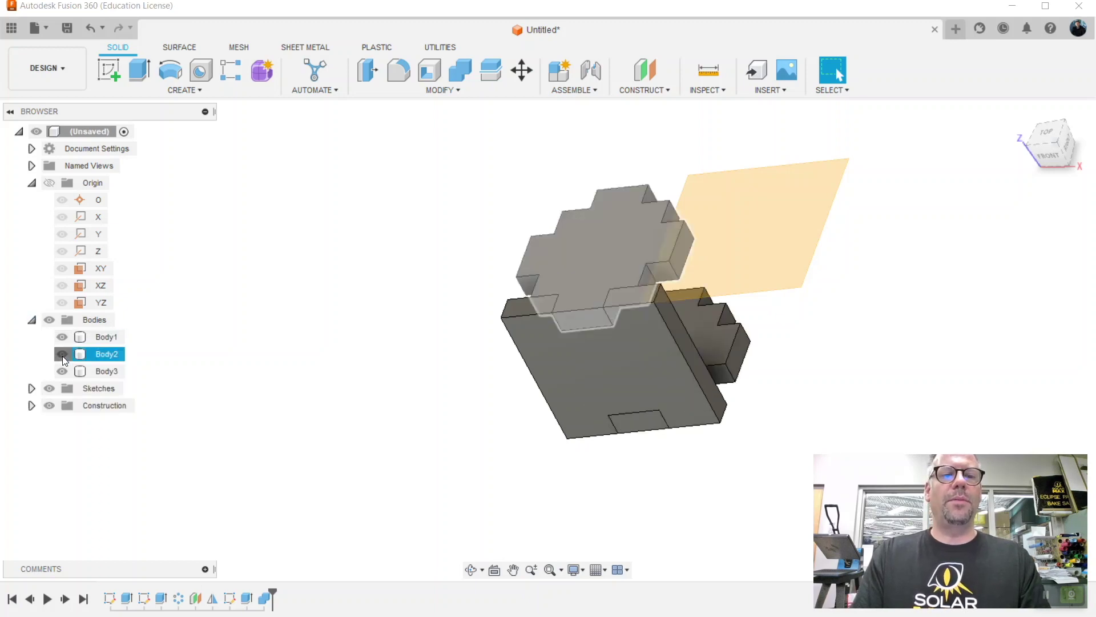
click(62, 354)
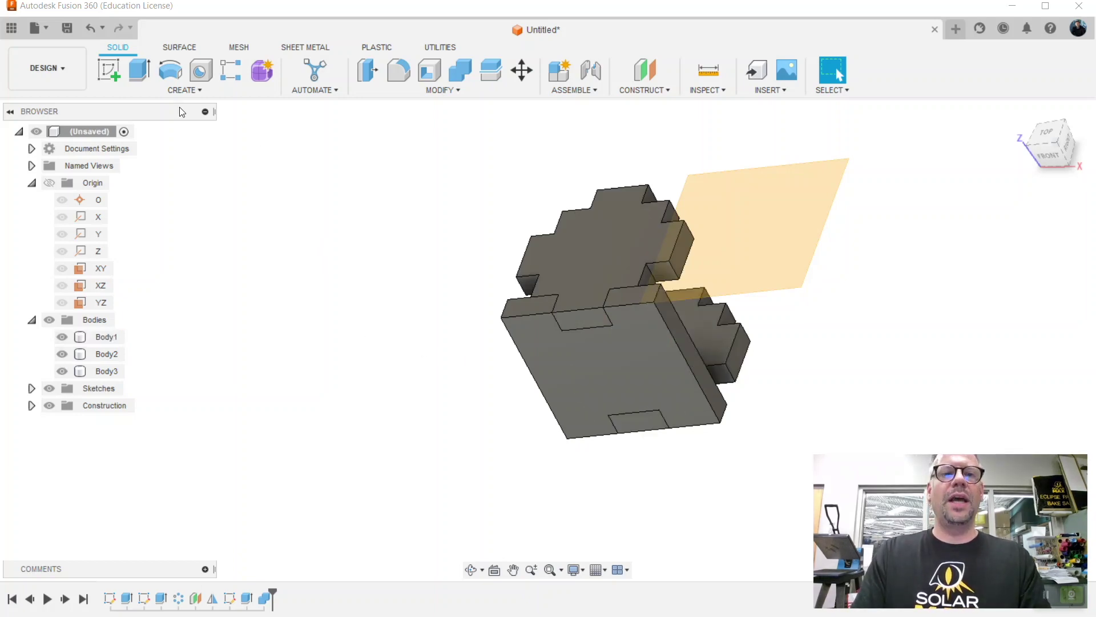
Start a sketch on the plate's front face and draw a t × w/3 rectangle at its top-left corner.
click(108, 69)
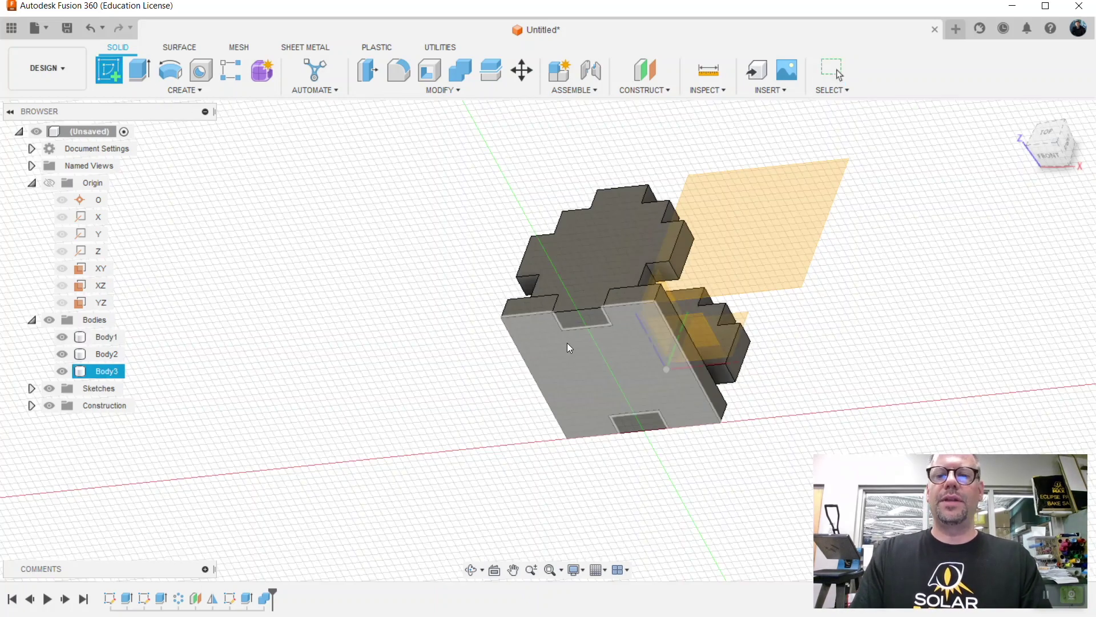
click(616, 371)
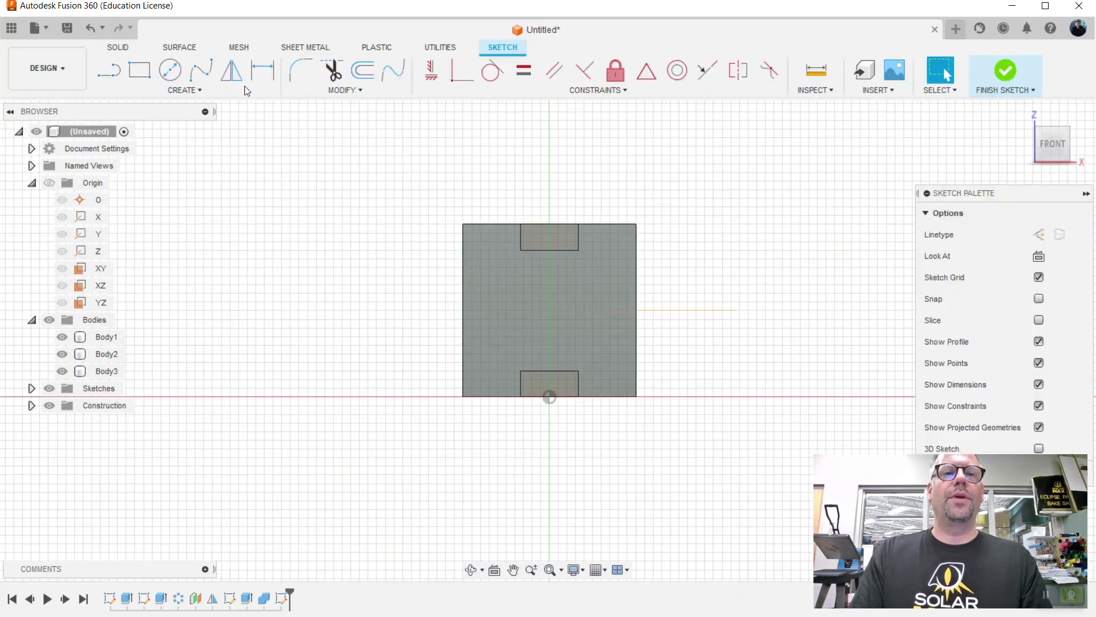
click(141, 71)
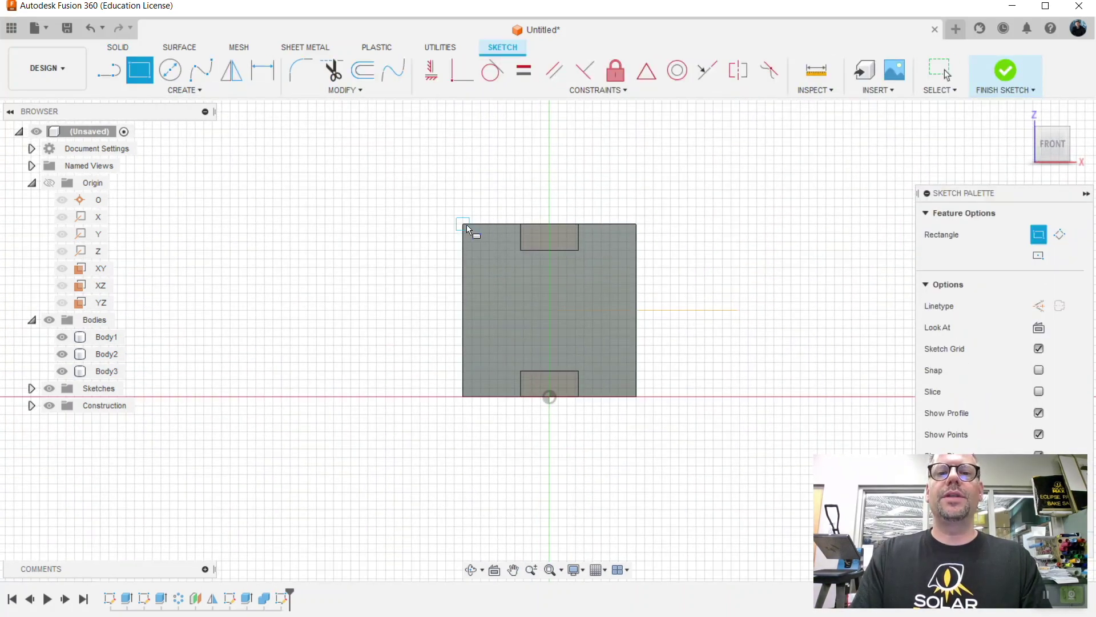
click(467, 225)
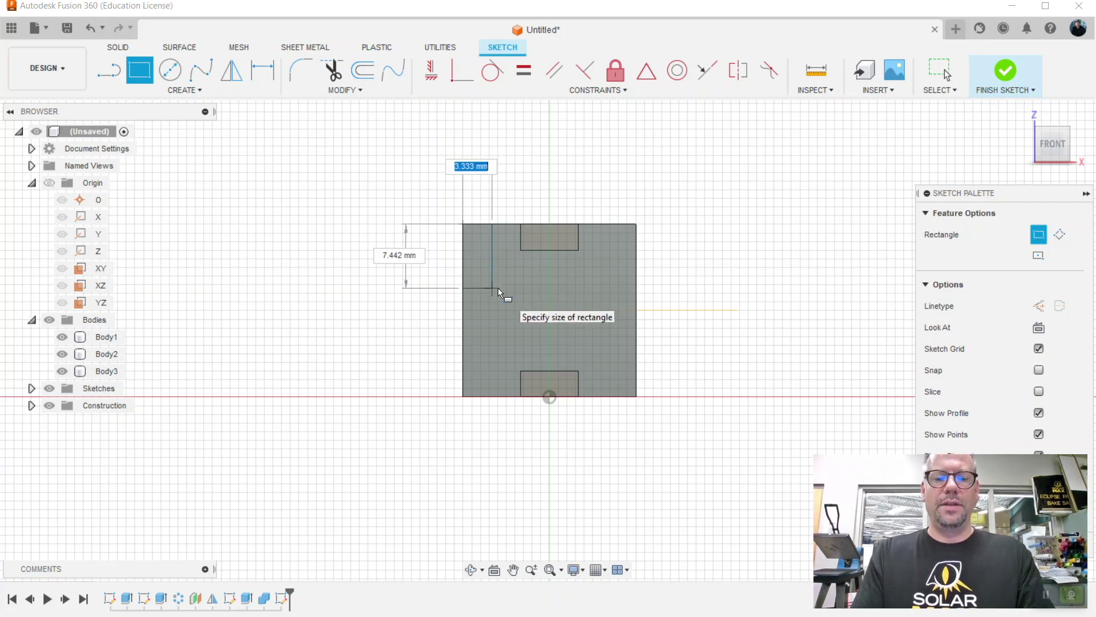
text(t)
key(Tab)
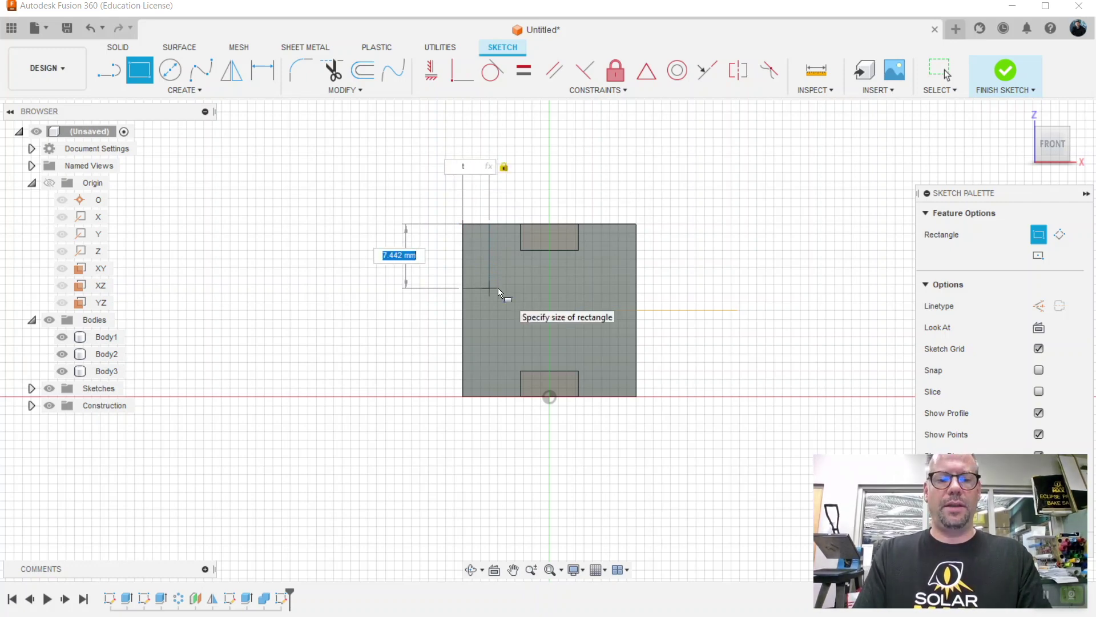
text(w/3)
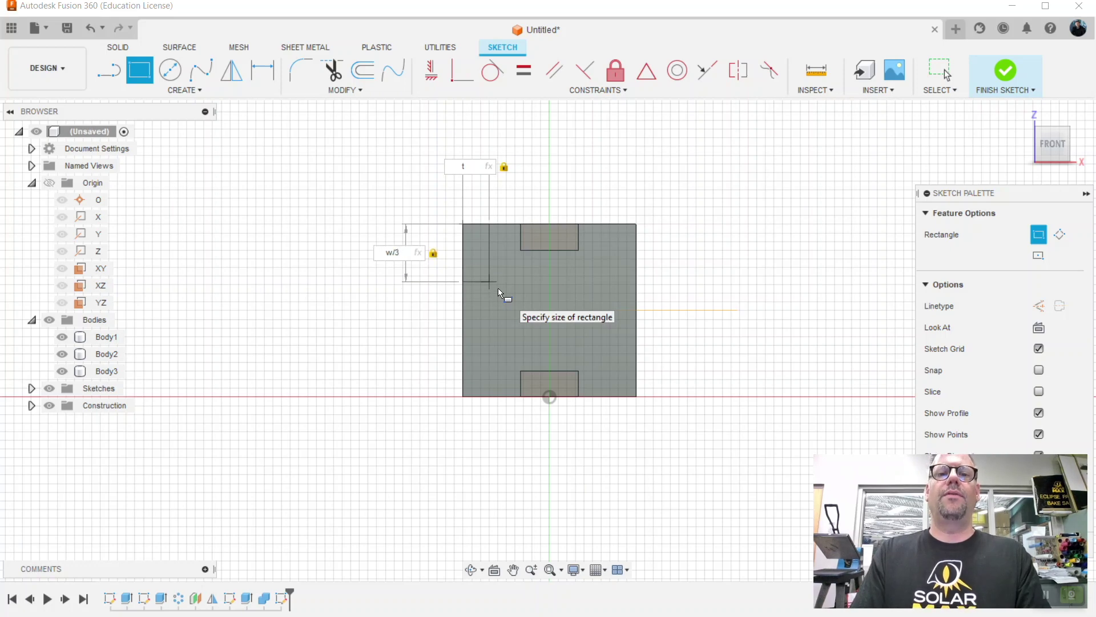
key(Return)
key(Escape)
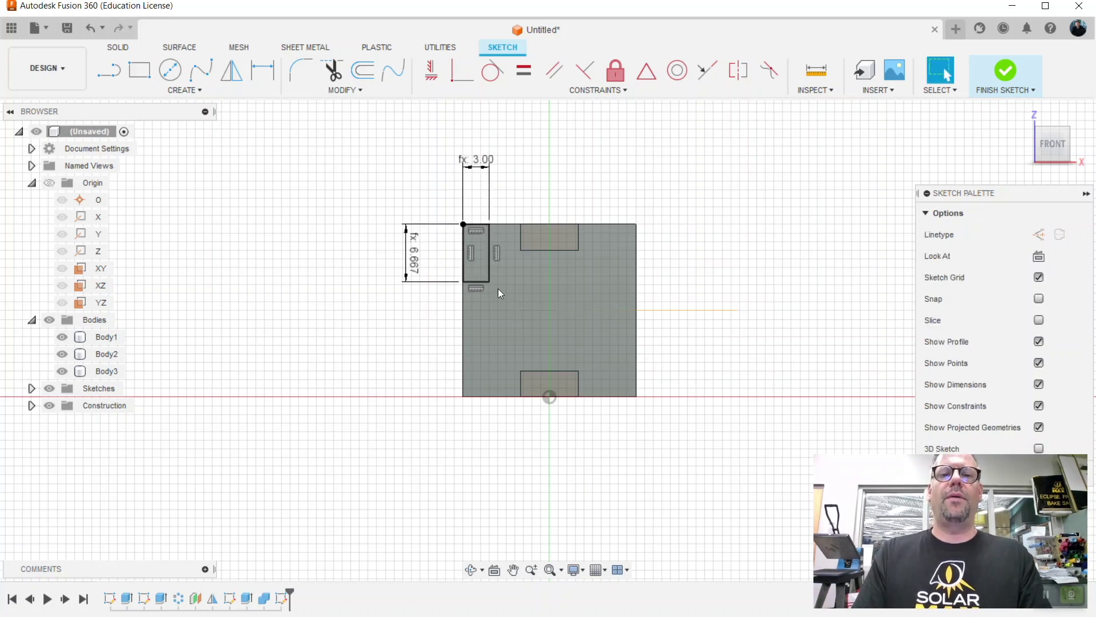
Draw a second t × w/3 rectangle at the plate's bottom-left corner.
click(140, 70)
click(463, 396)
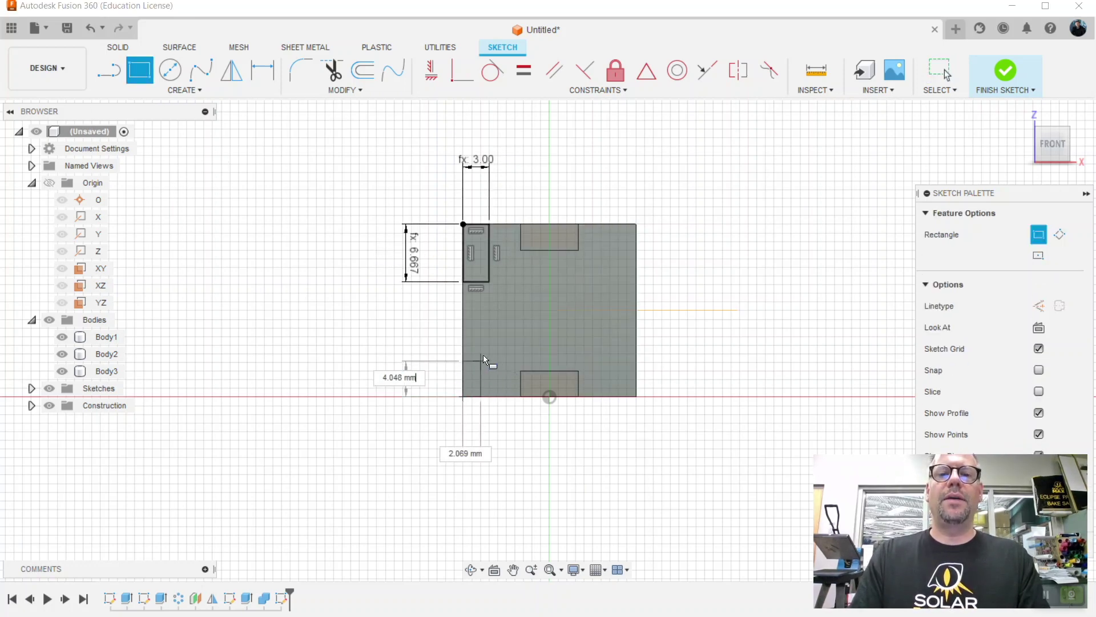
text(t)
key(Tab)
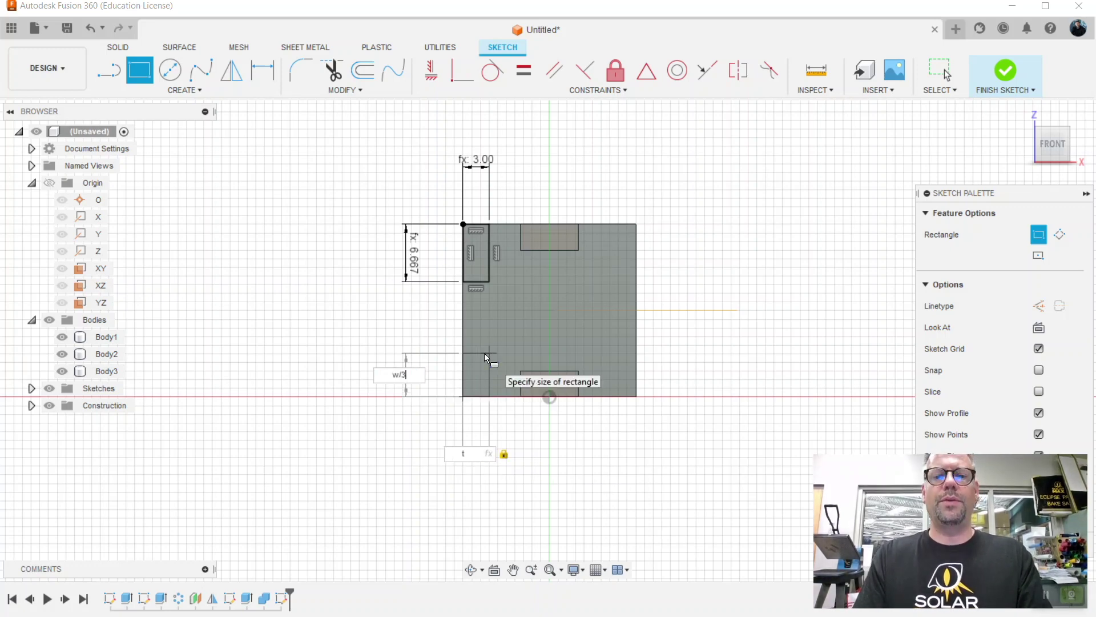
text(w/3)
key(Return)
key(Escape)
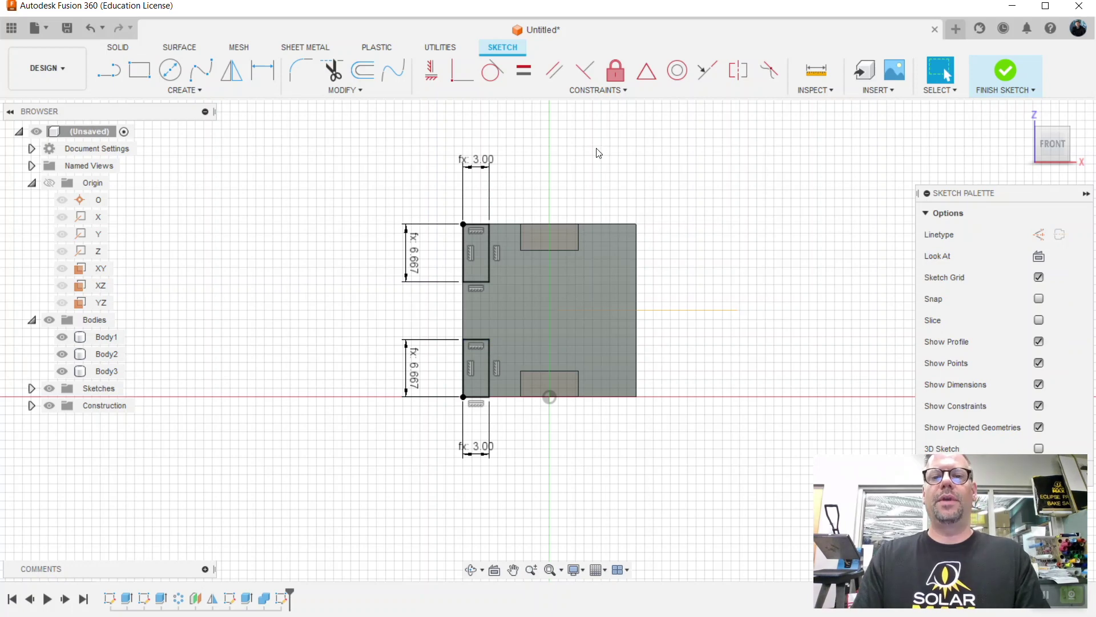
Draw a third t × w/3 rectangle on the plate's right edge.
click(139, 70)
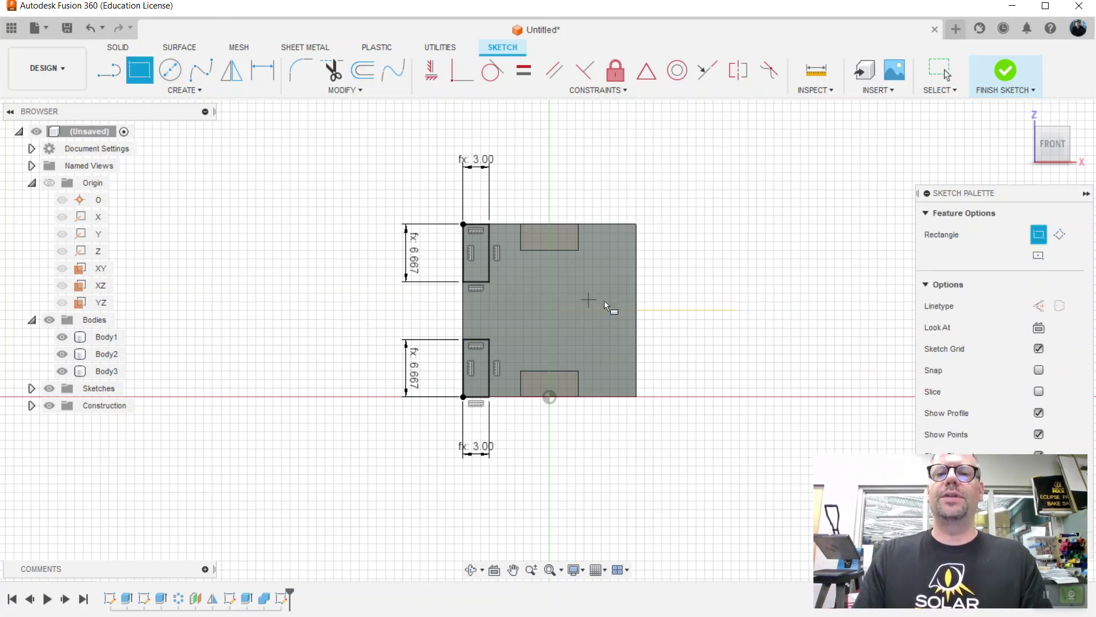
click(638, 286)
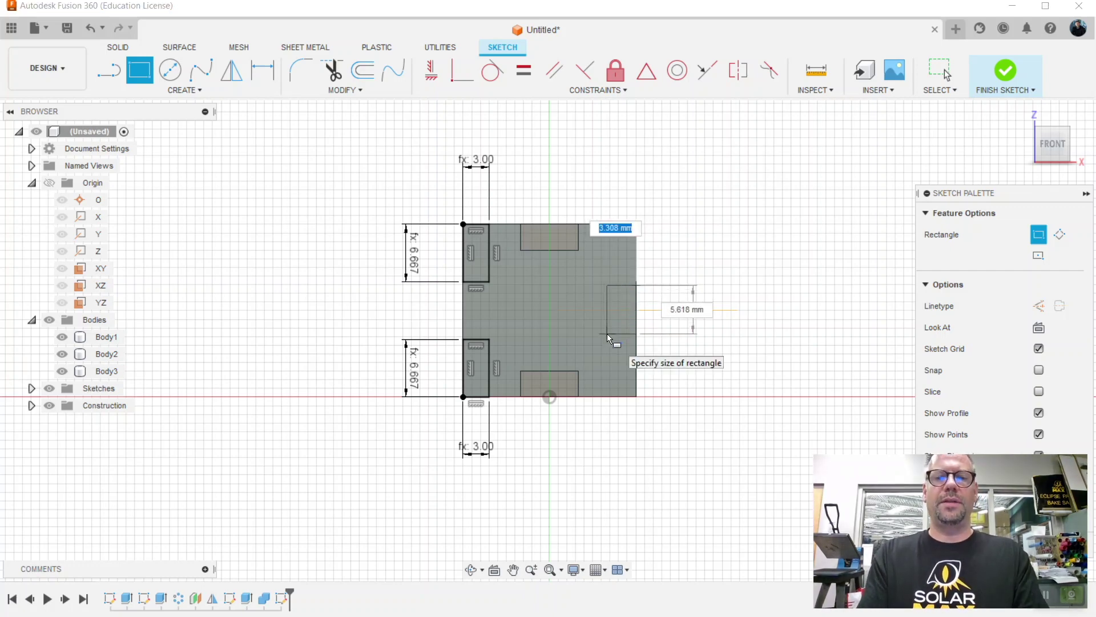
text(t)
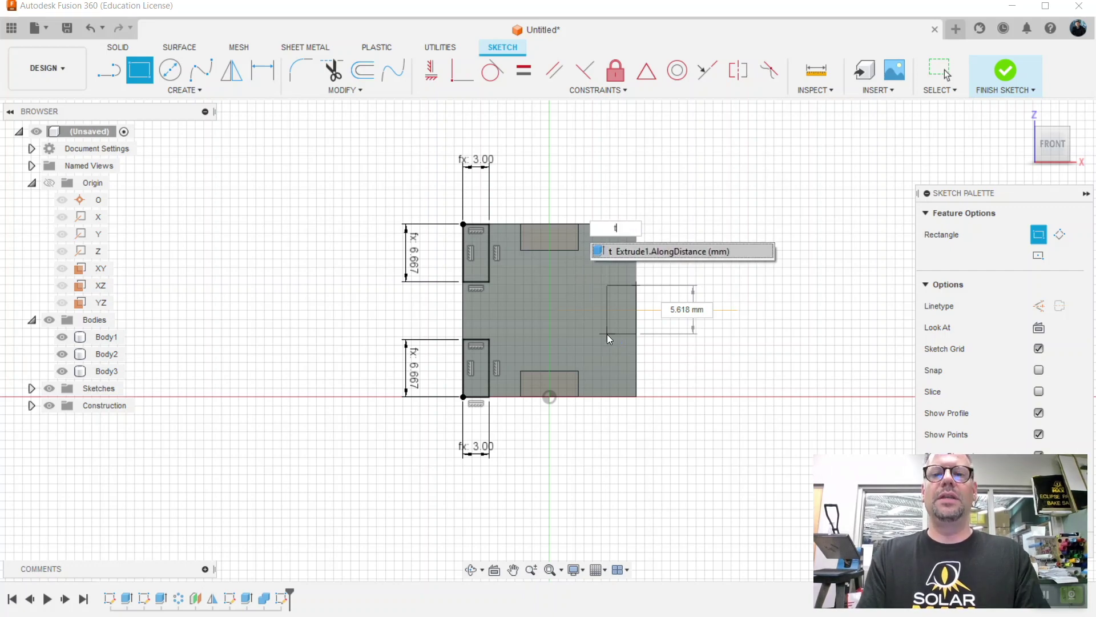
key(Tab)
text(w/3)
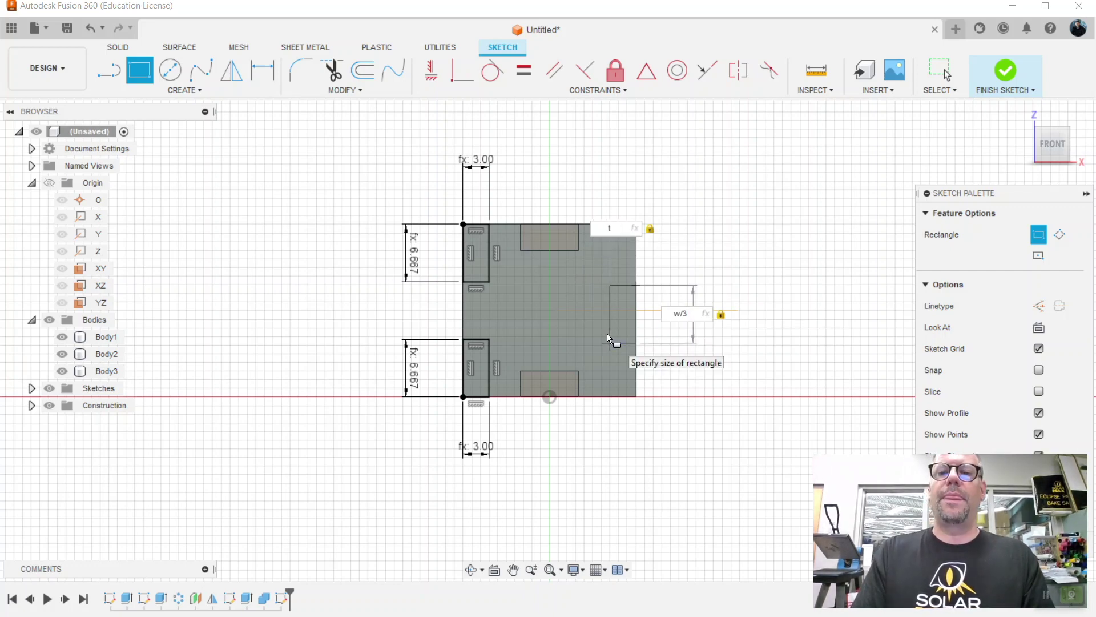
key(Return)
key(Escape)
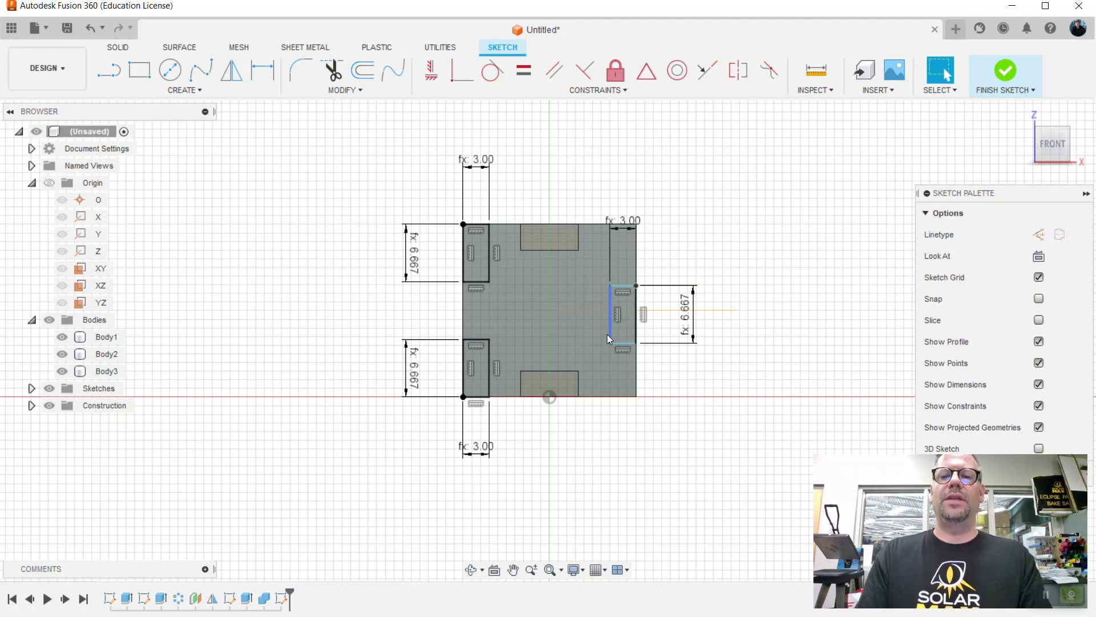
Dimension the right rectangle w/3 below the panel's top edge and finish the sketch.
click(262, 70)
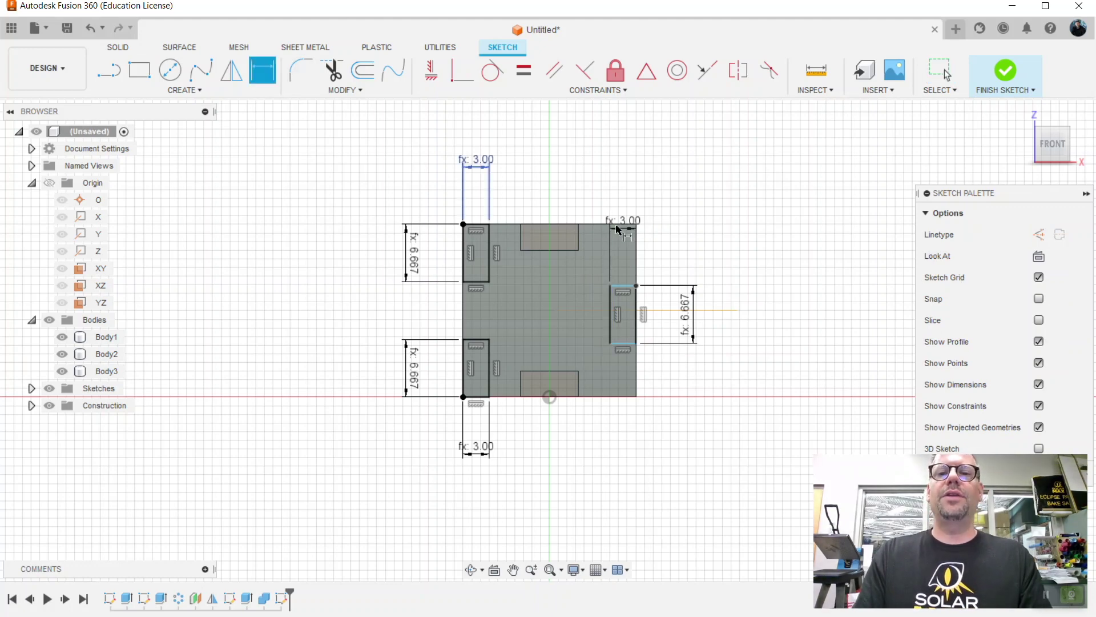
click(625, 287)
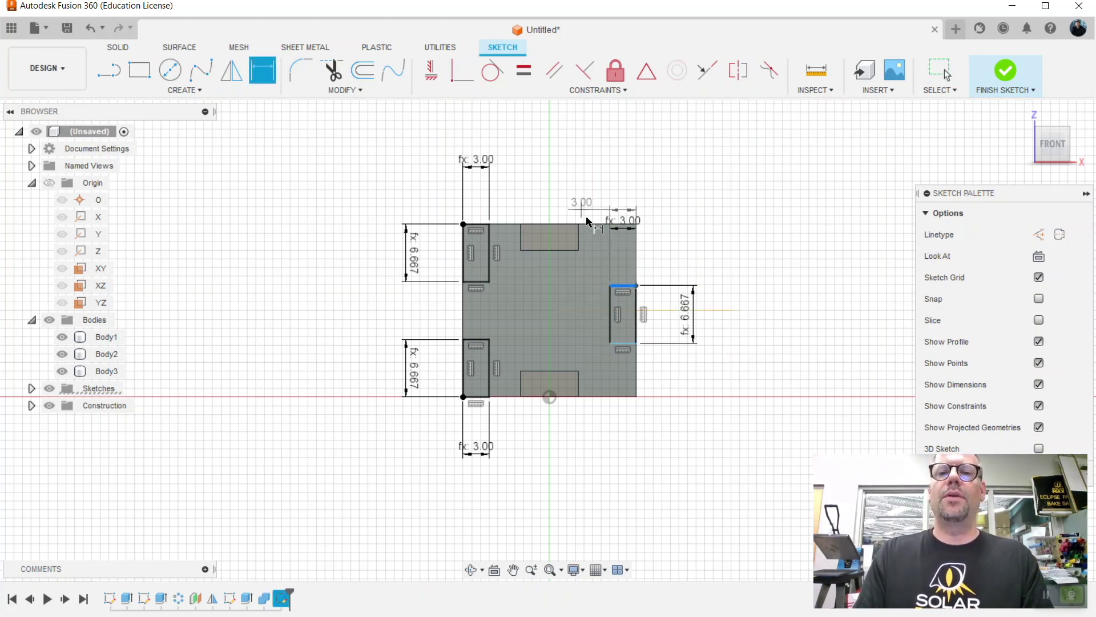
click(597, 226)
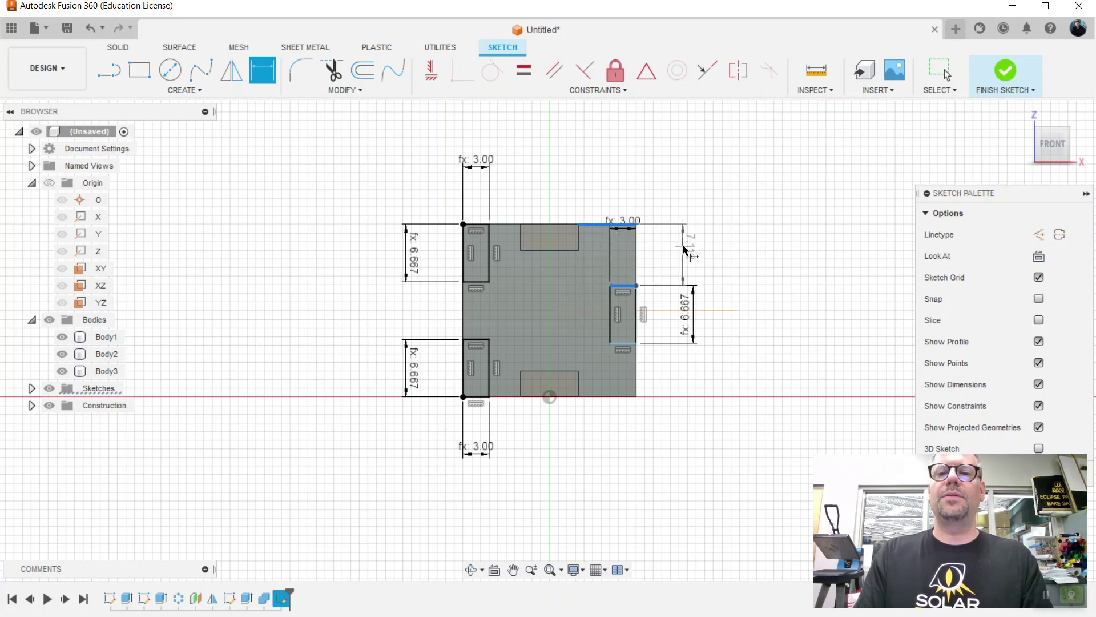
click(685, 251)
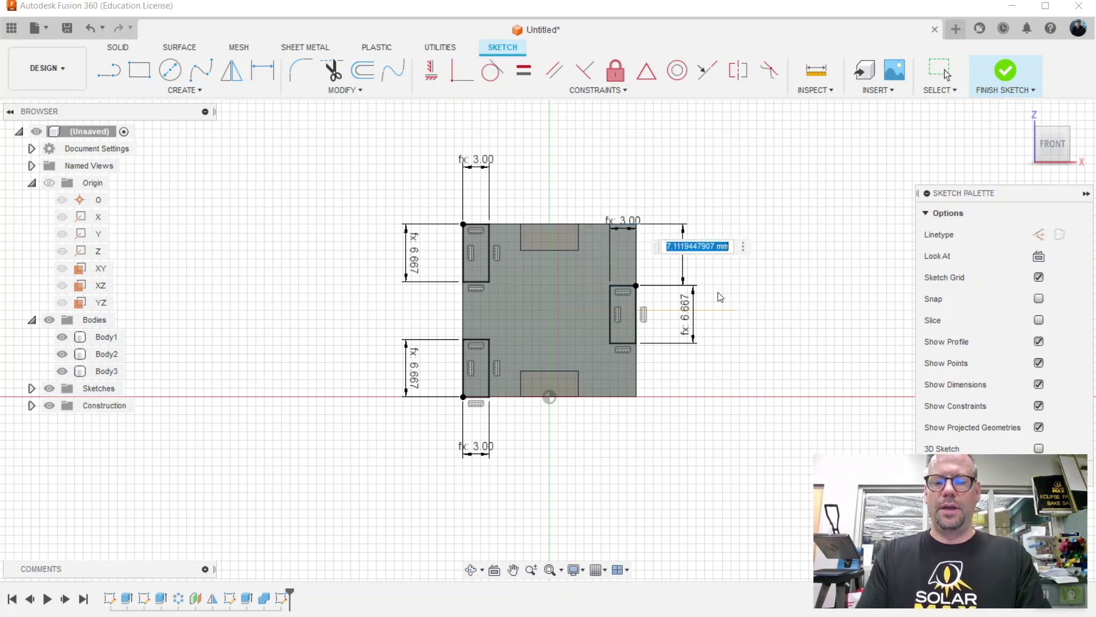
text(w/3)
key(Return)
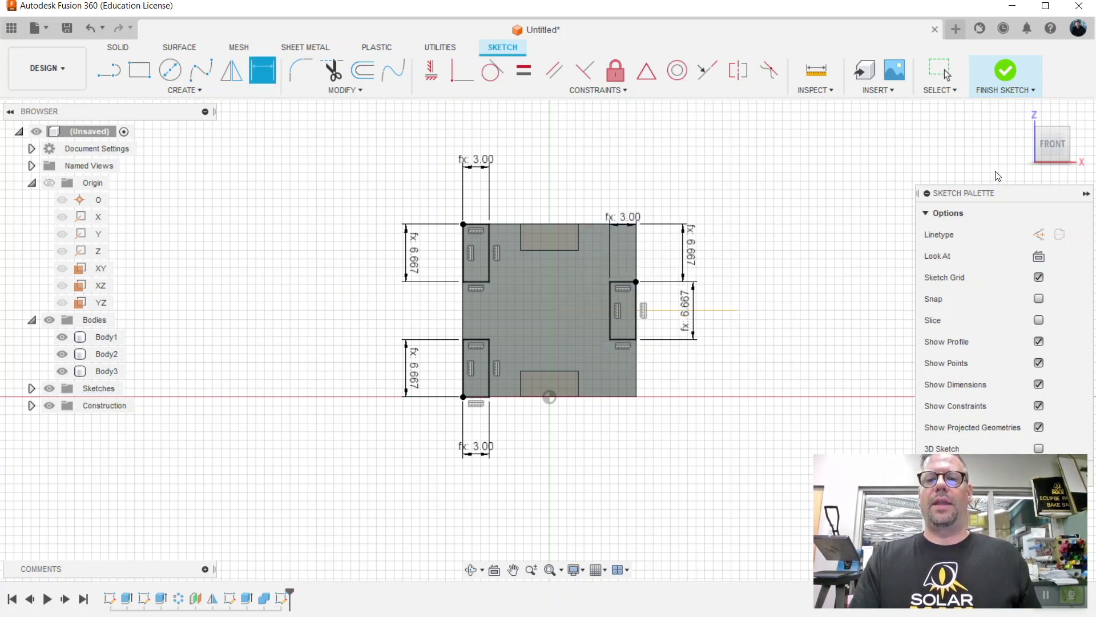
click(1007, 71)
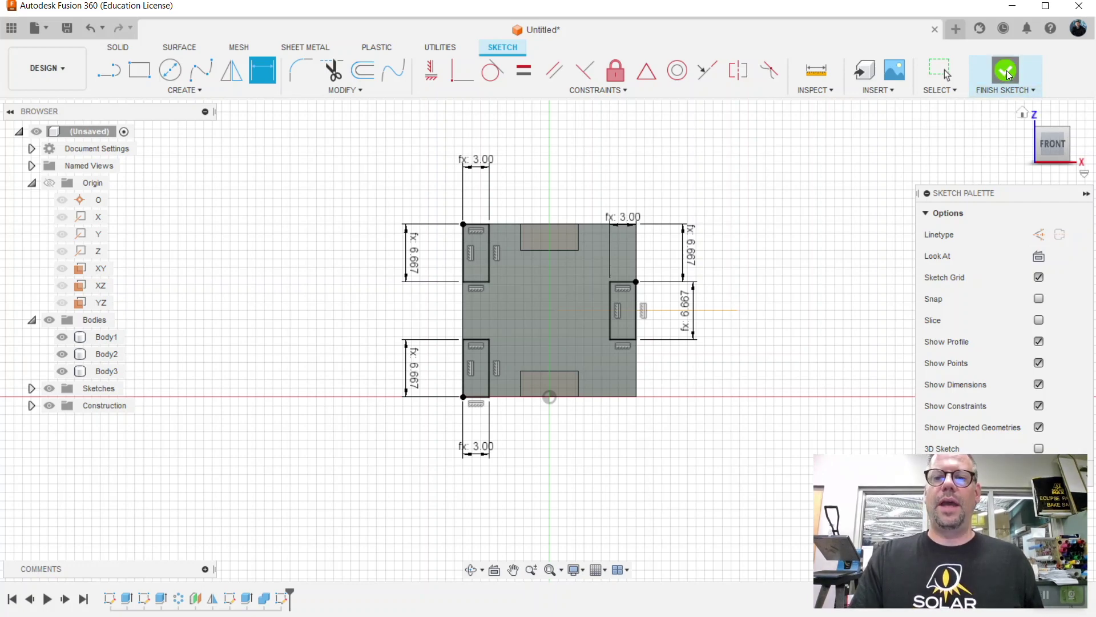
Extrude the three notch profiles by -t to cut them into the panel.
click(140, 72)
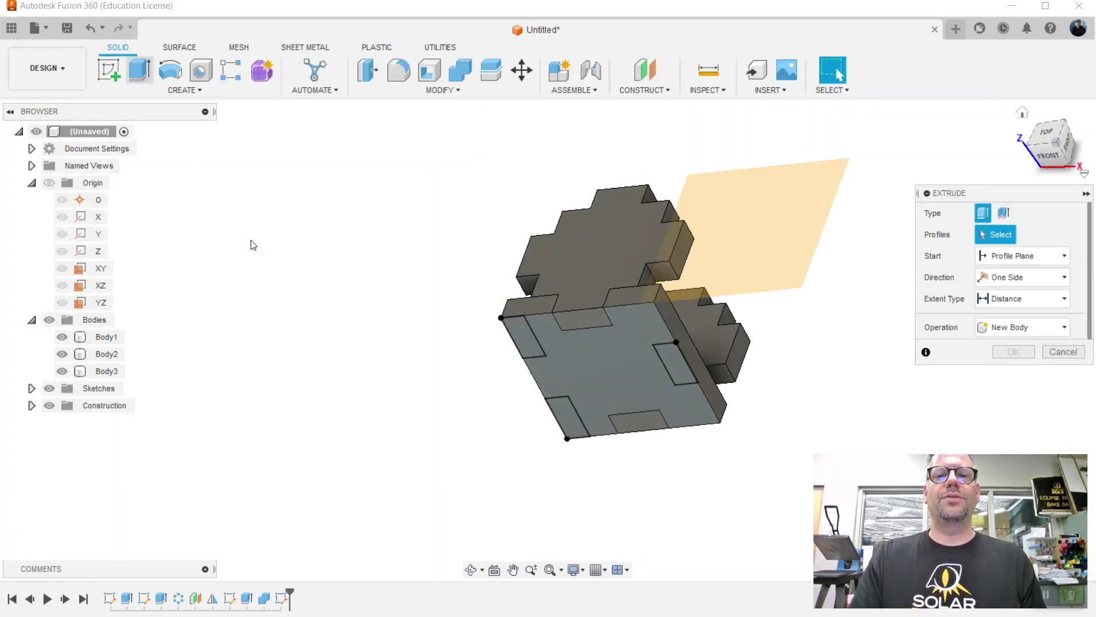
click(531, 351)
click(576, 426)
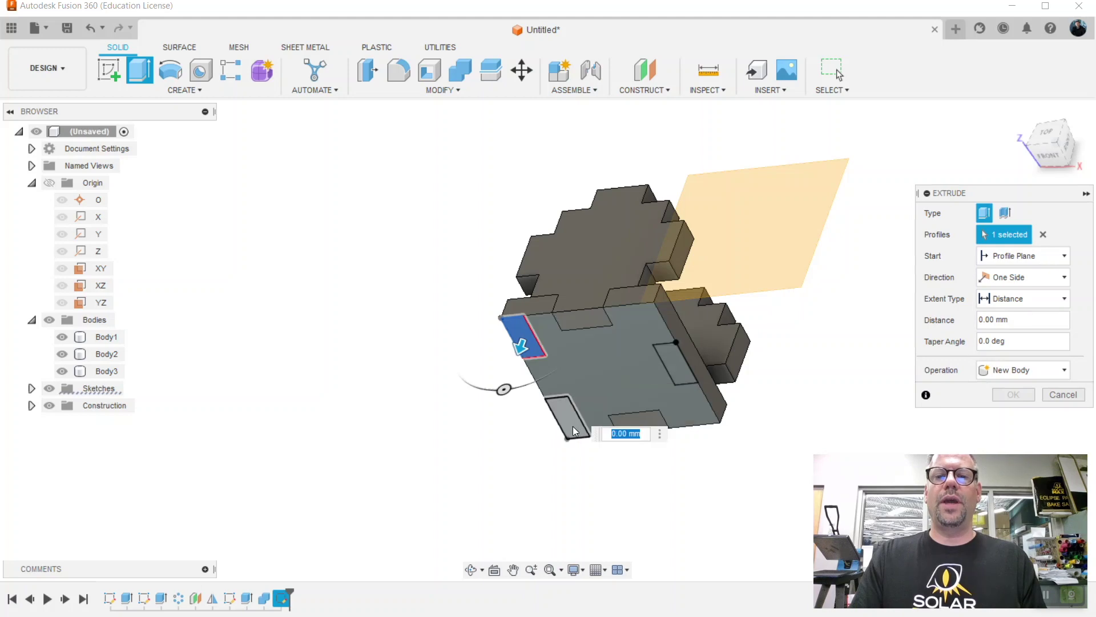
click(686, 371)
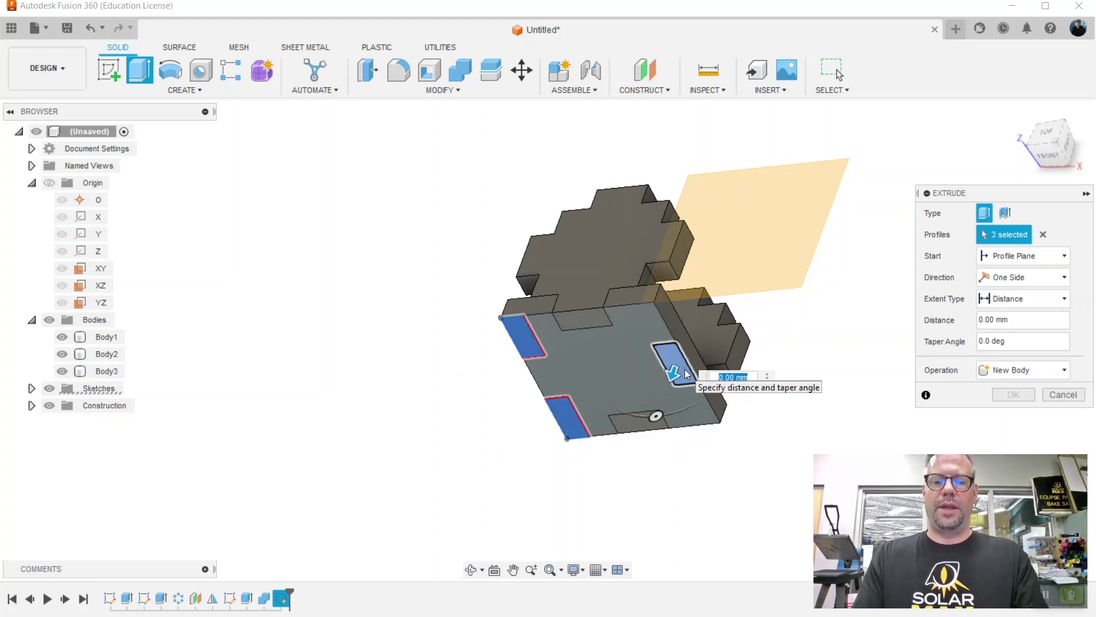
text(-t)
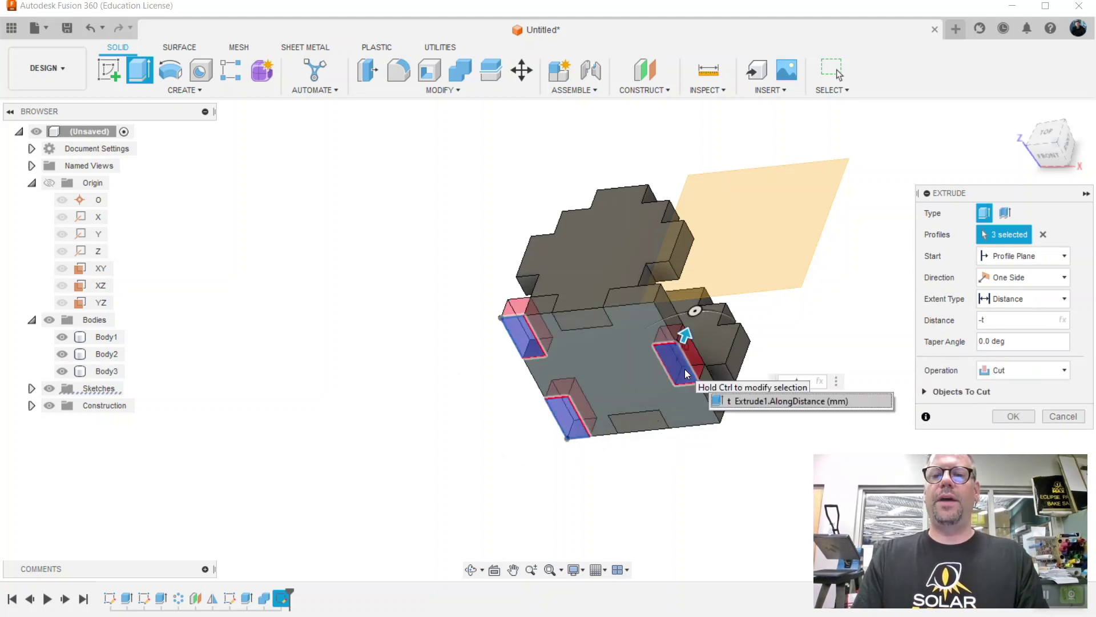
click(1018, 419)
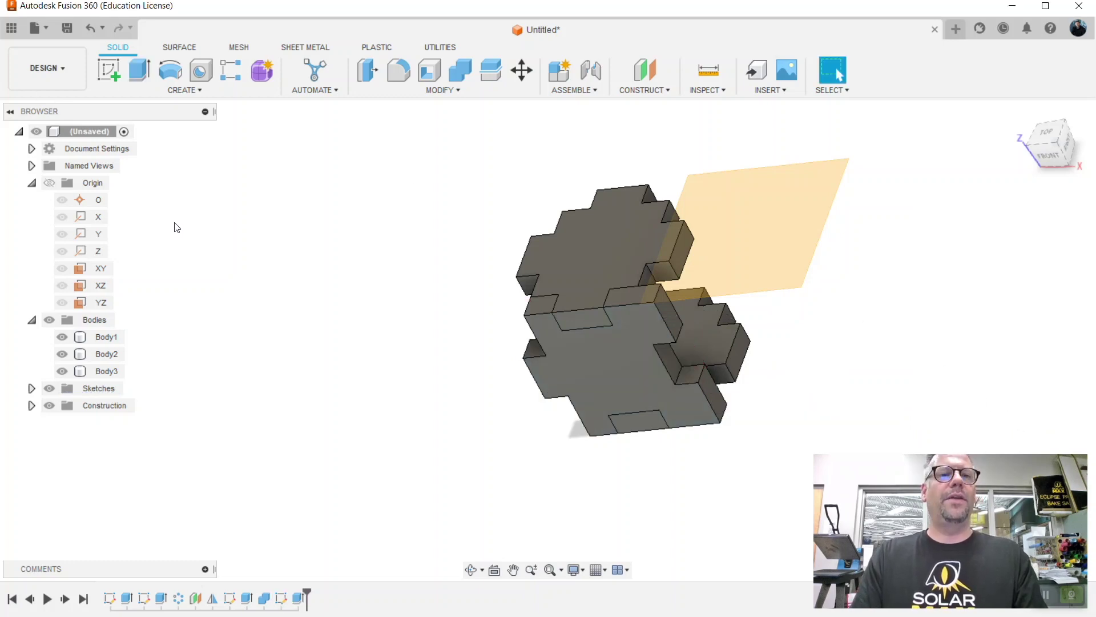
Circular-pattern the Body3 panel as a body, 4 copies around the Z axis.
click(146, 90)
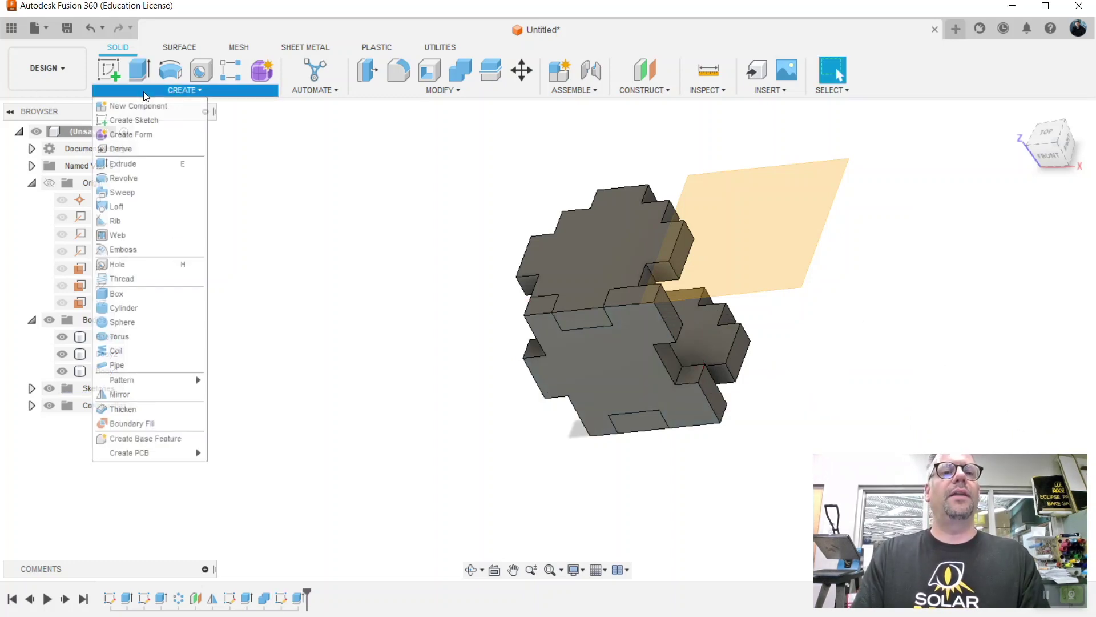
mouse_move(157, 379)
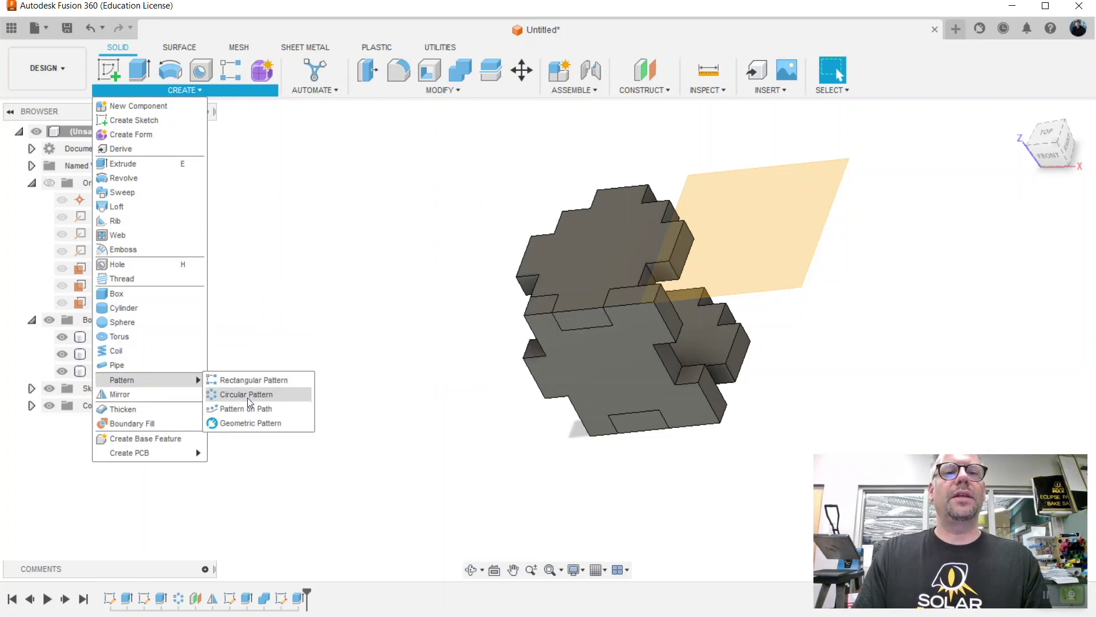
click(246, 394)
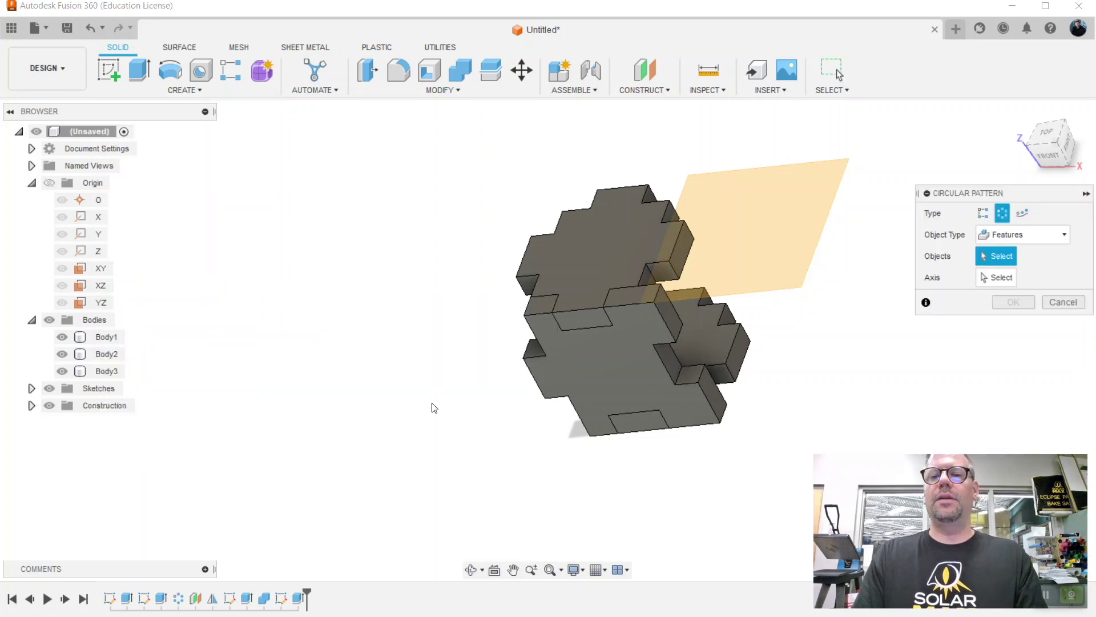
click(1065, 236)
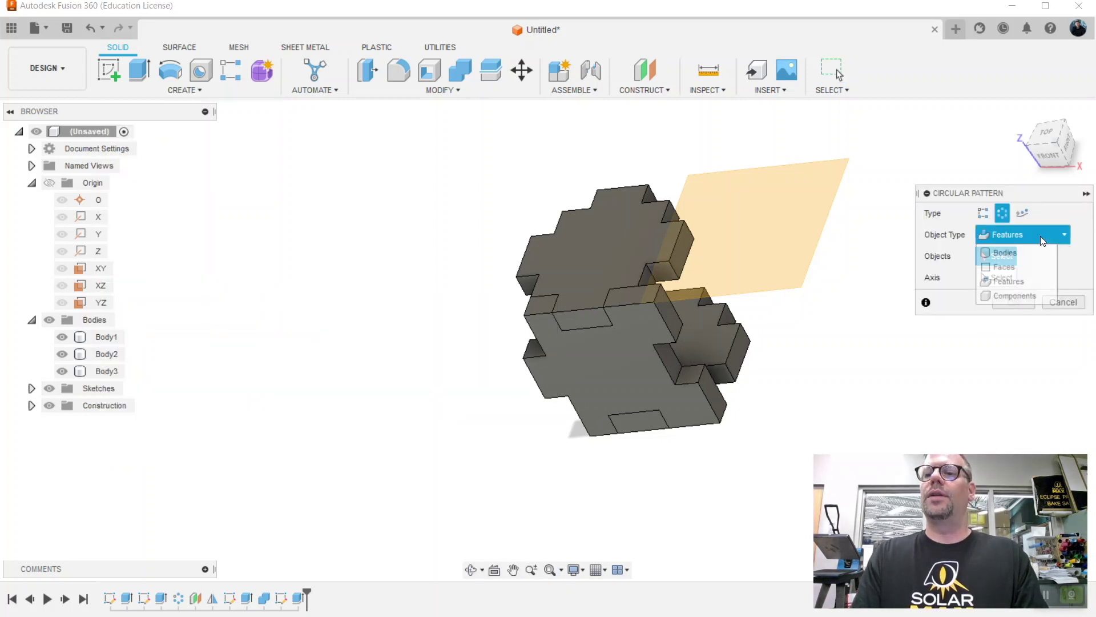
click(1005, 252)
click(574, 370)
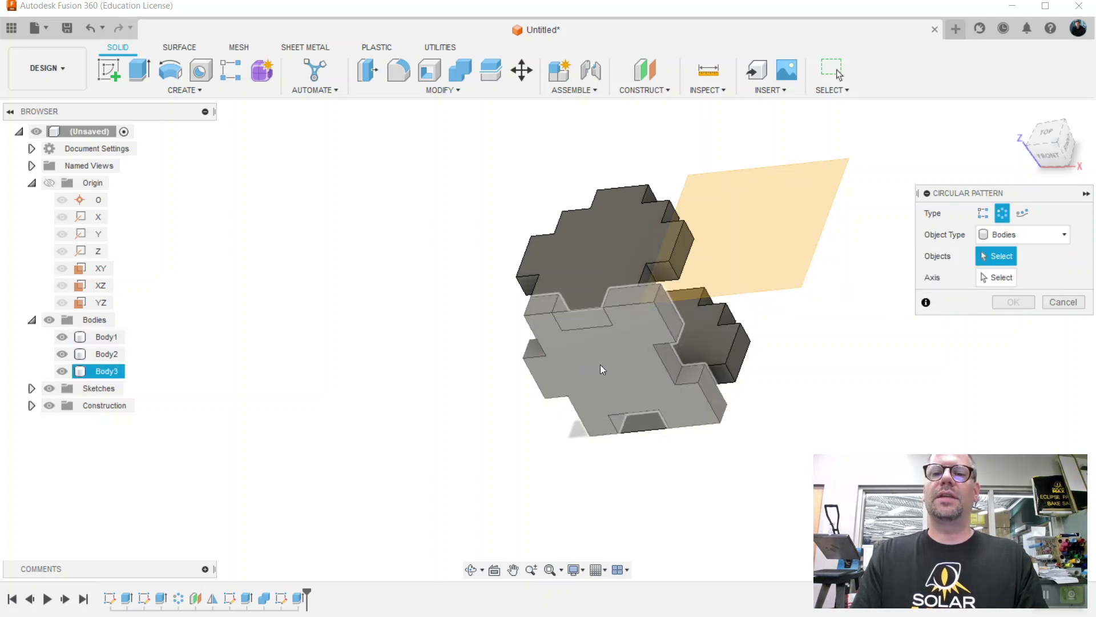
click(601, 362)
click(995, 279)
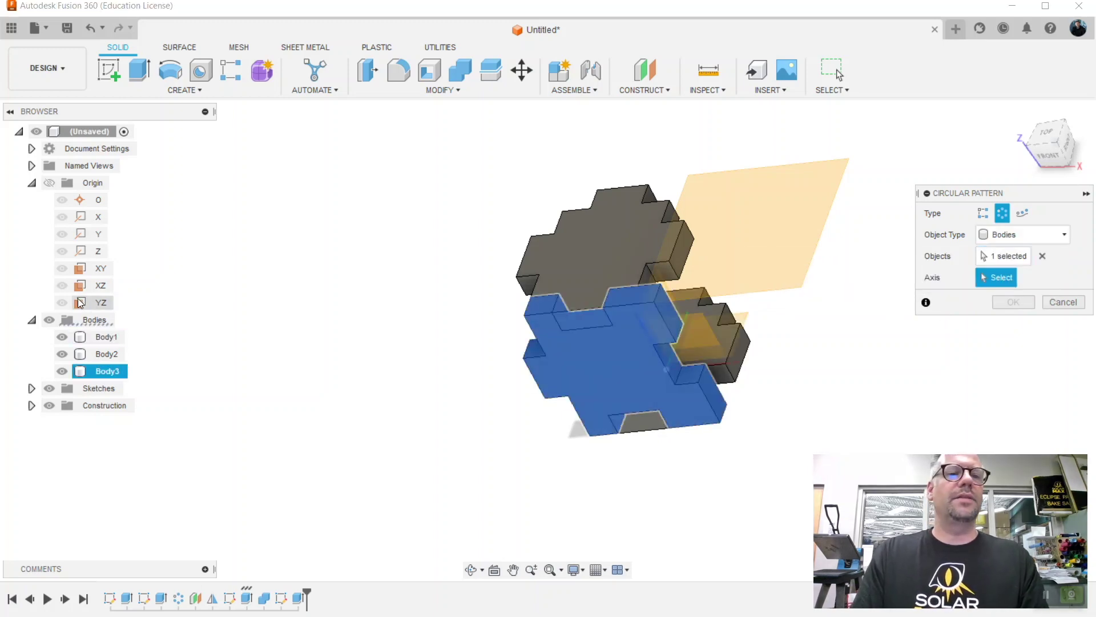
click(98, 251)
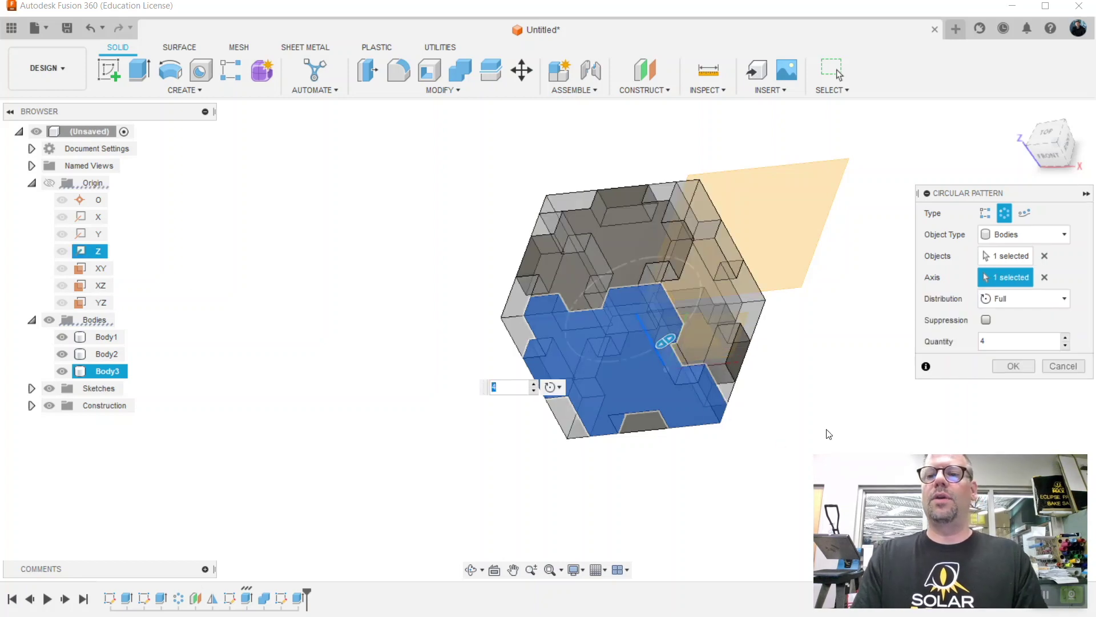
click(1012, 366)
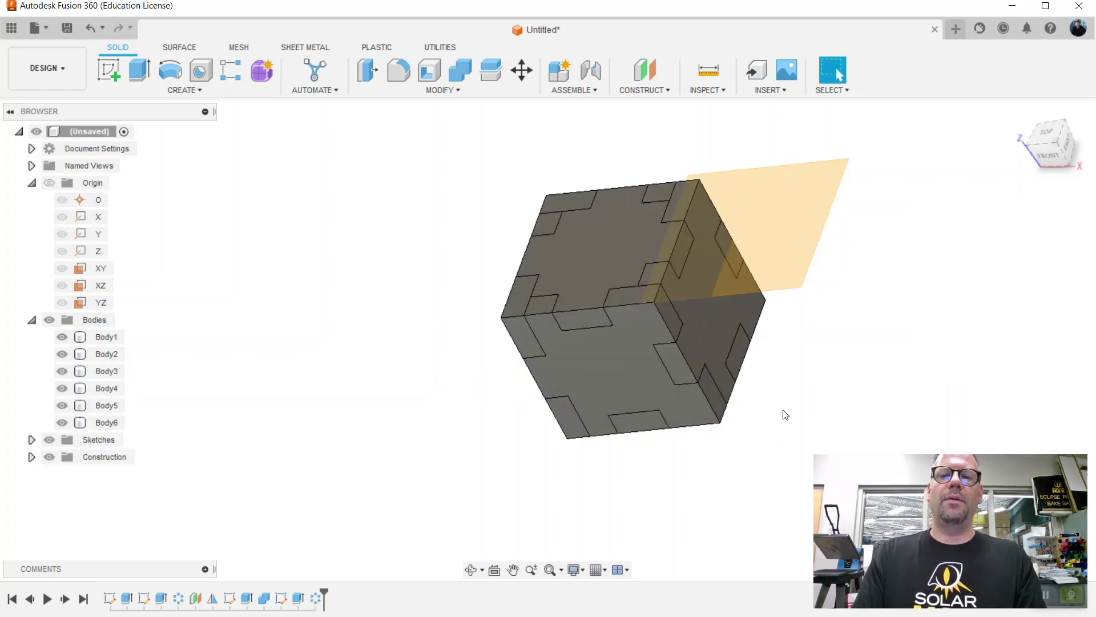
Hide construction plane Plane1, return to the home view, and bring up the S command search.
click(1036, 163)
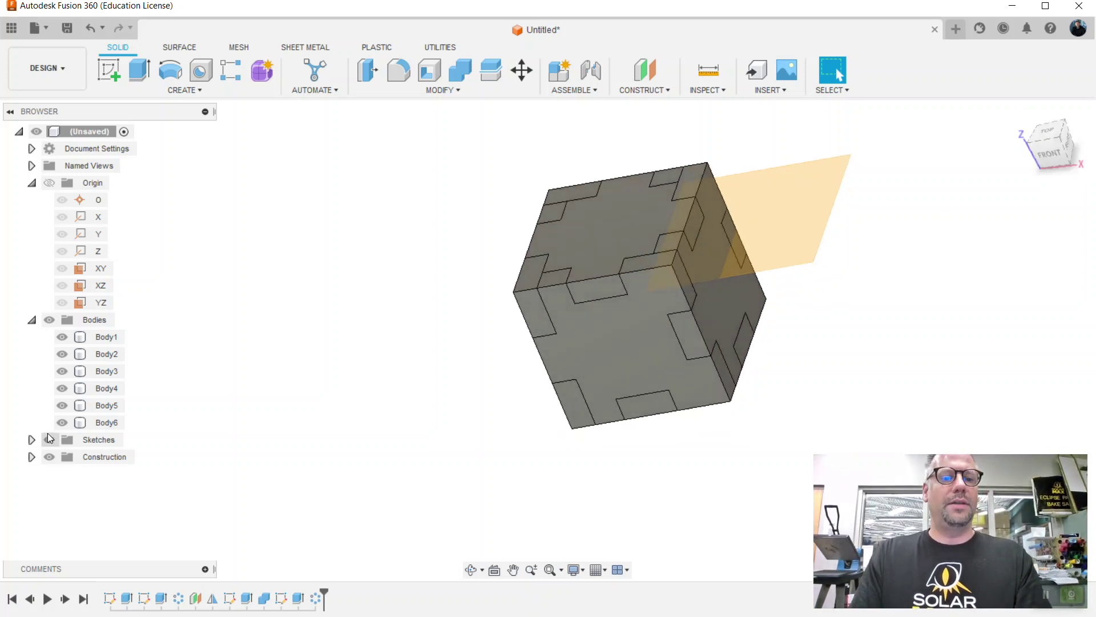
click(31, 439)
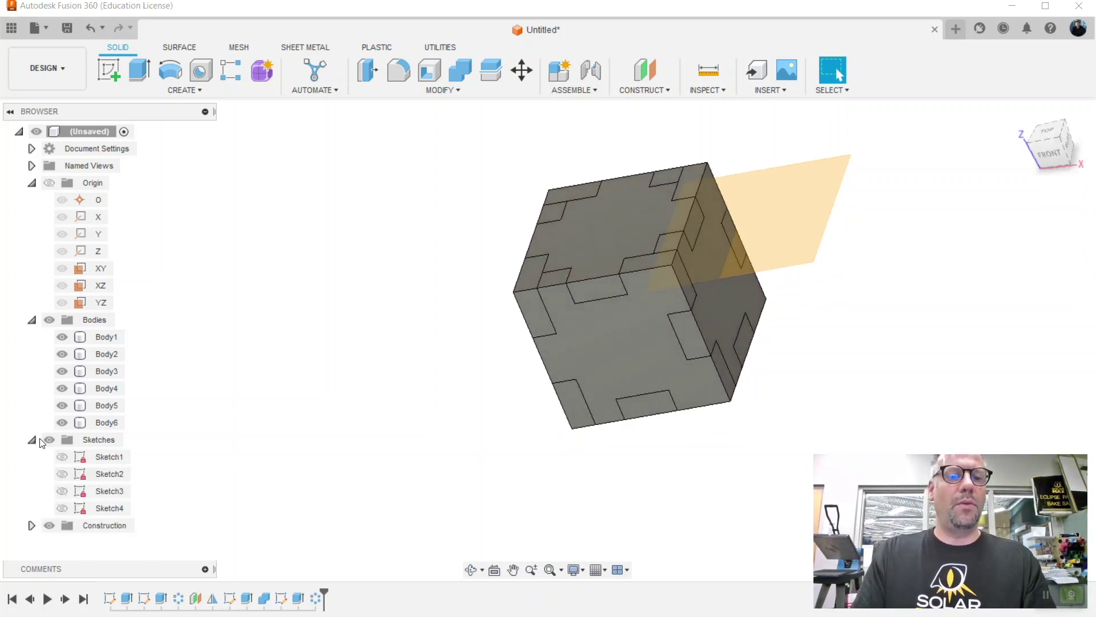
click(32, 441)
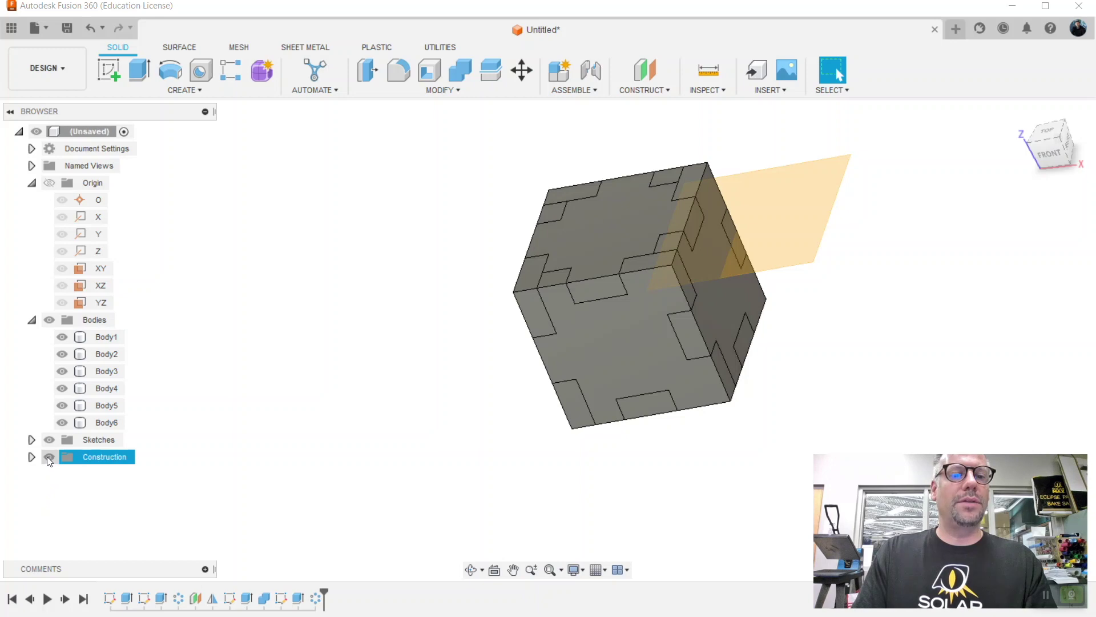
click(31, 457)
click(63, 480)
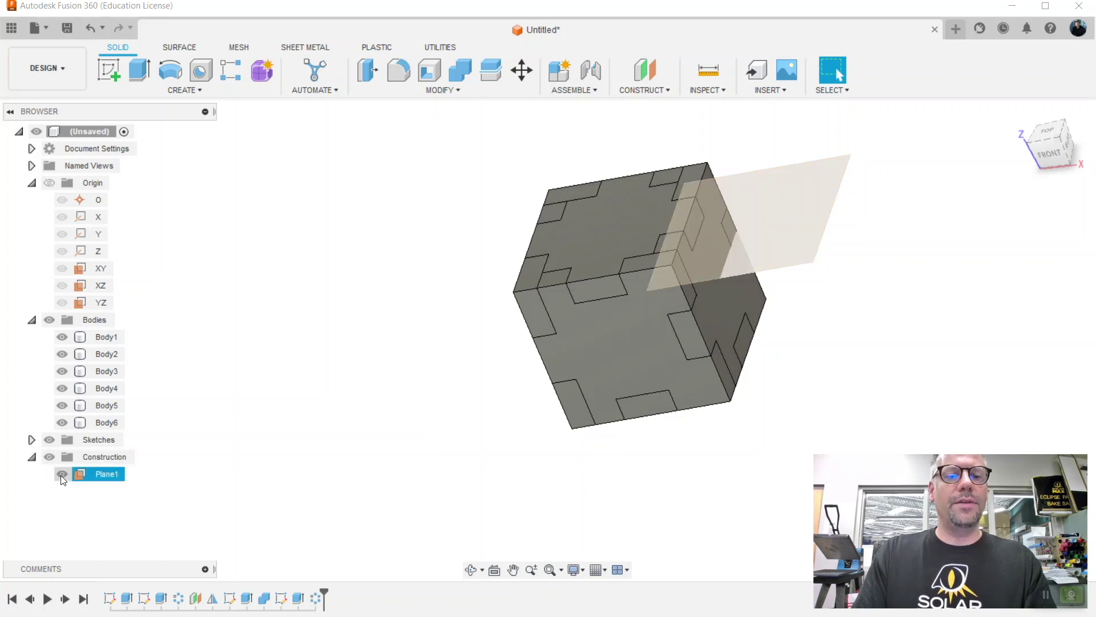
click(61, 475)
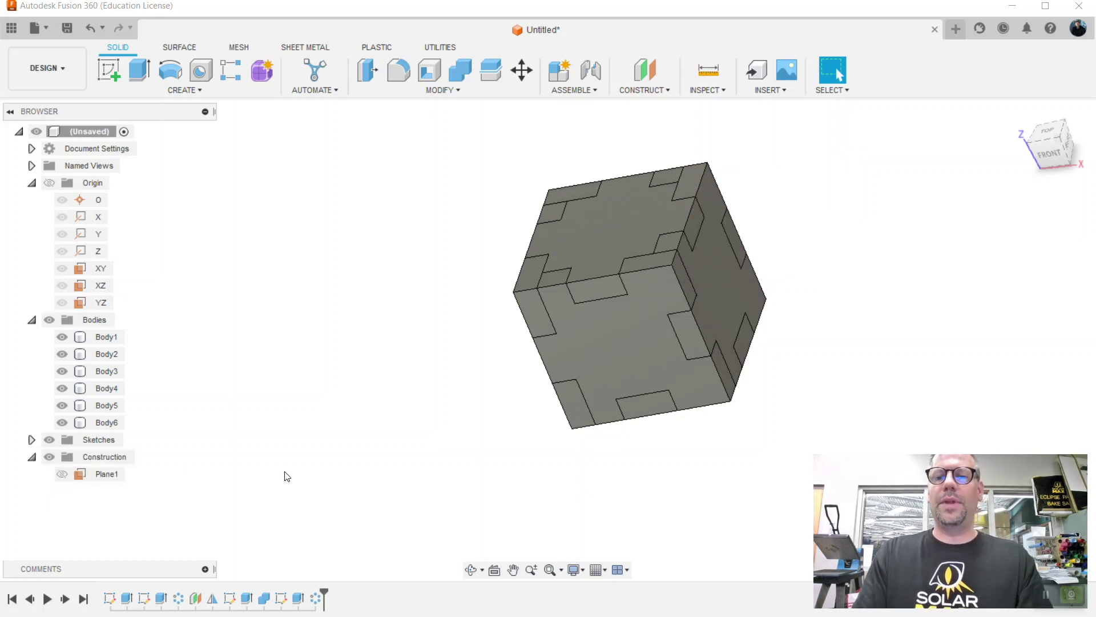
click(1049, 152)
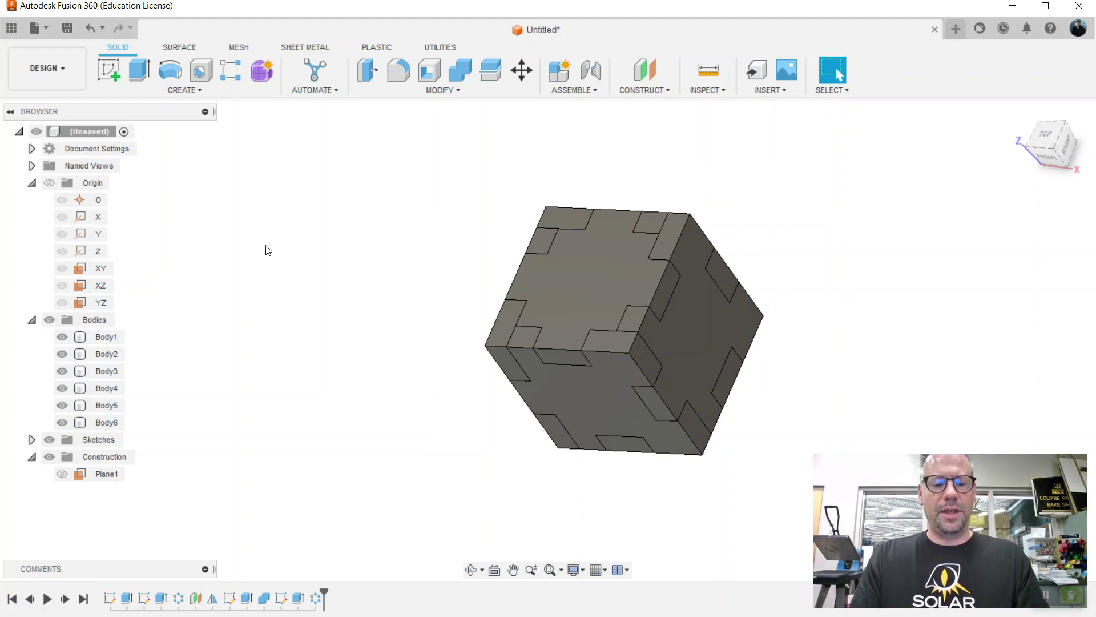
key(s)
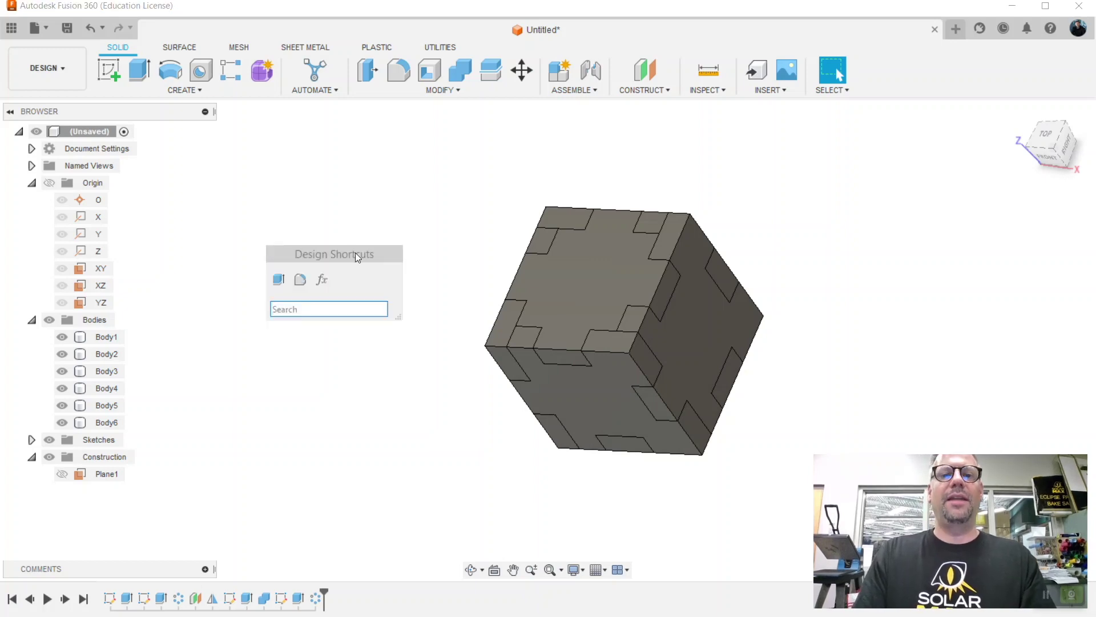
In Change Parameters, try thickness t = 2 mm and width w = 30 mm.
click(322, 281)
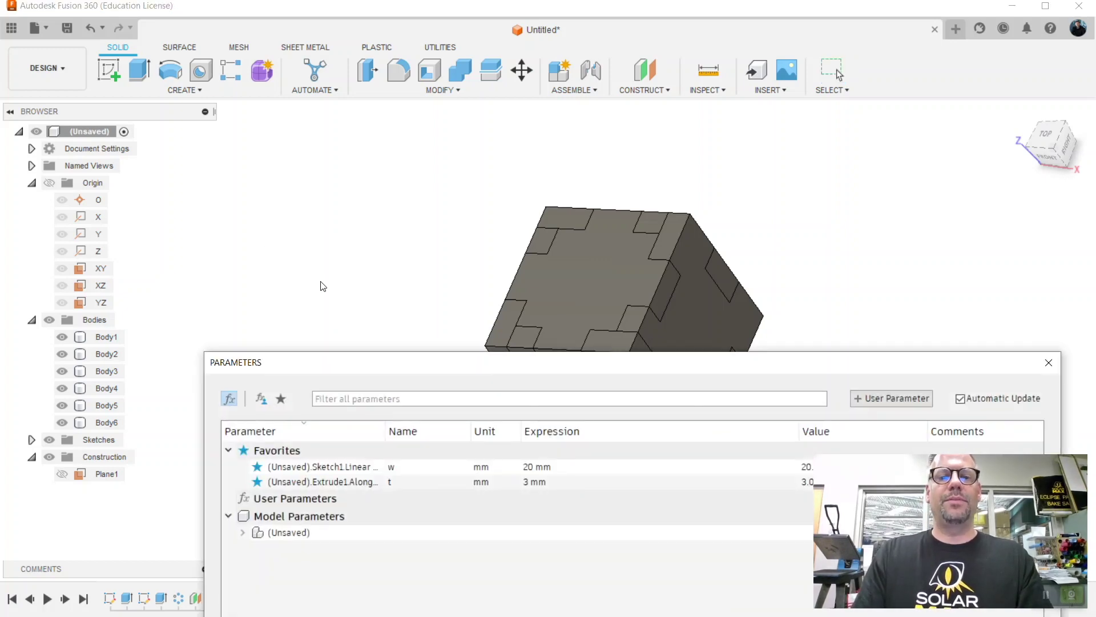
drag(382, 365, 364, 288)
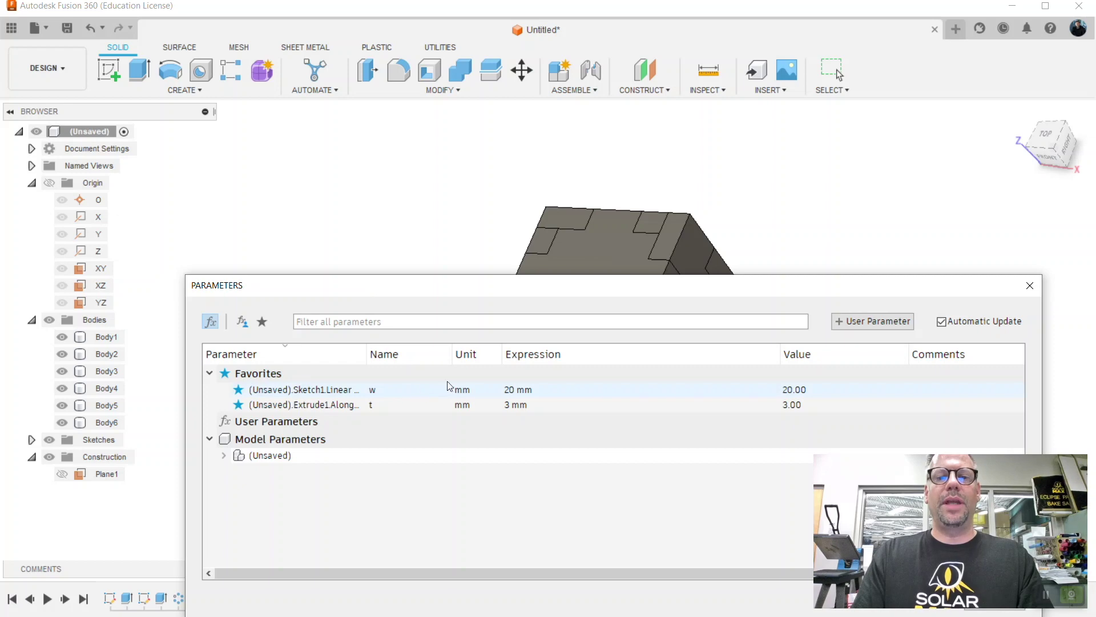
click(511, 405)
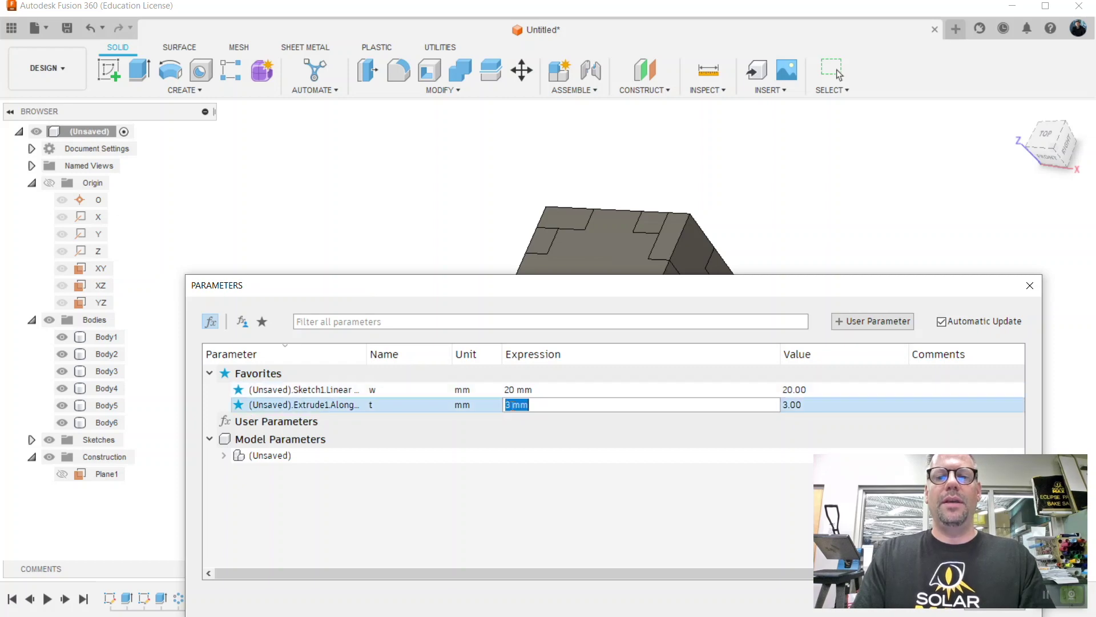
text(2)
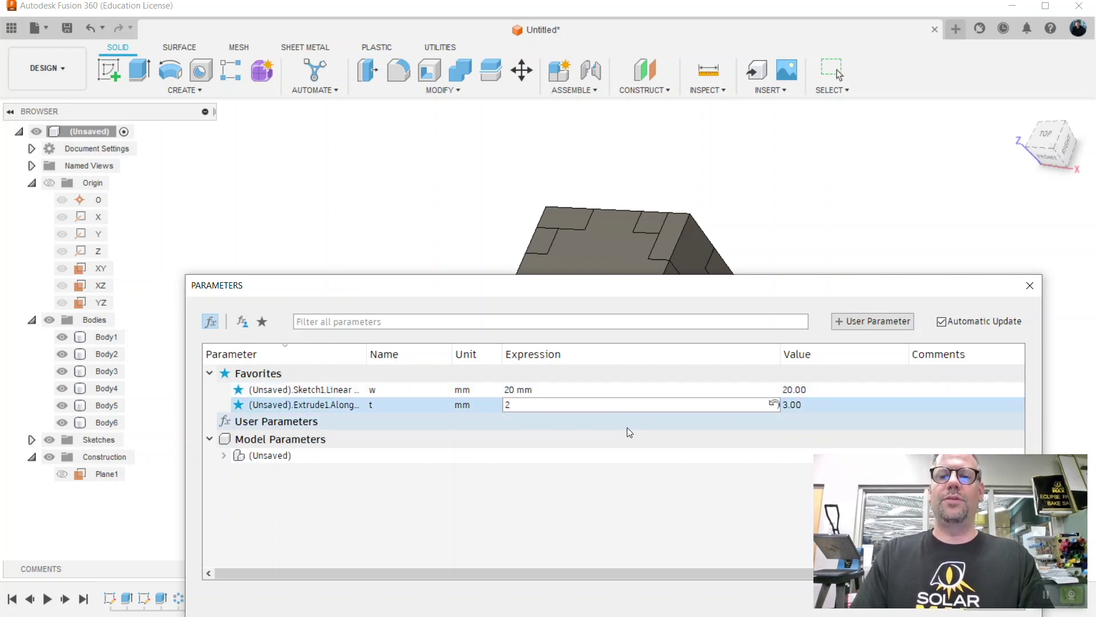
key(Return)
drag(668, 289, 683, 419)
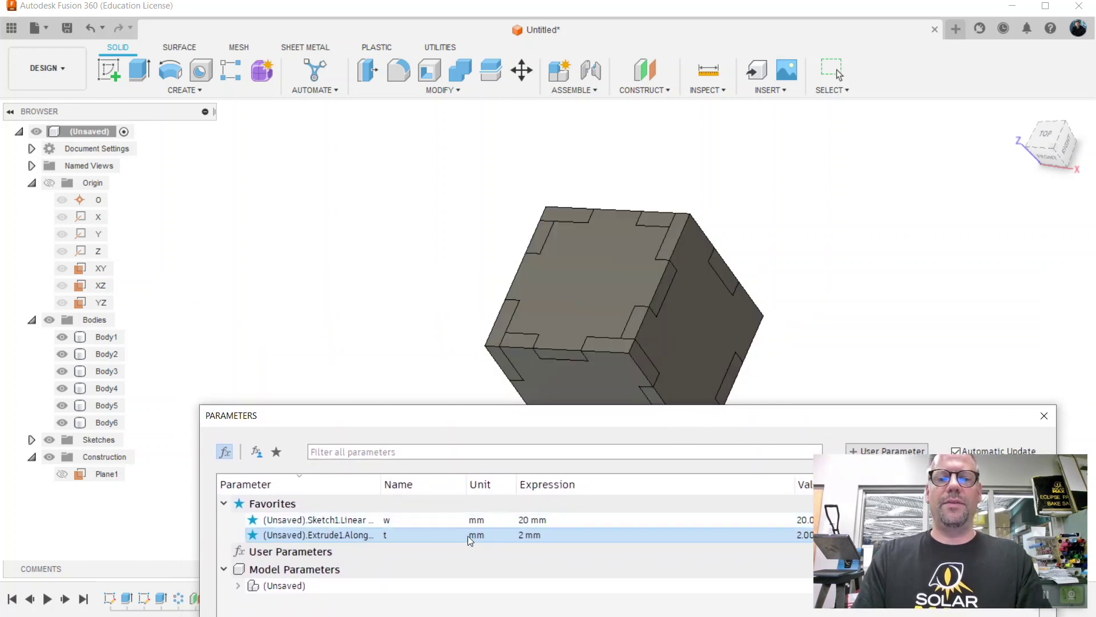
click(529, 520)
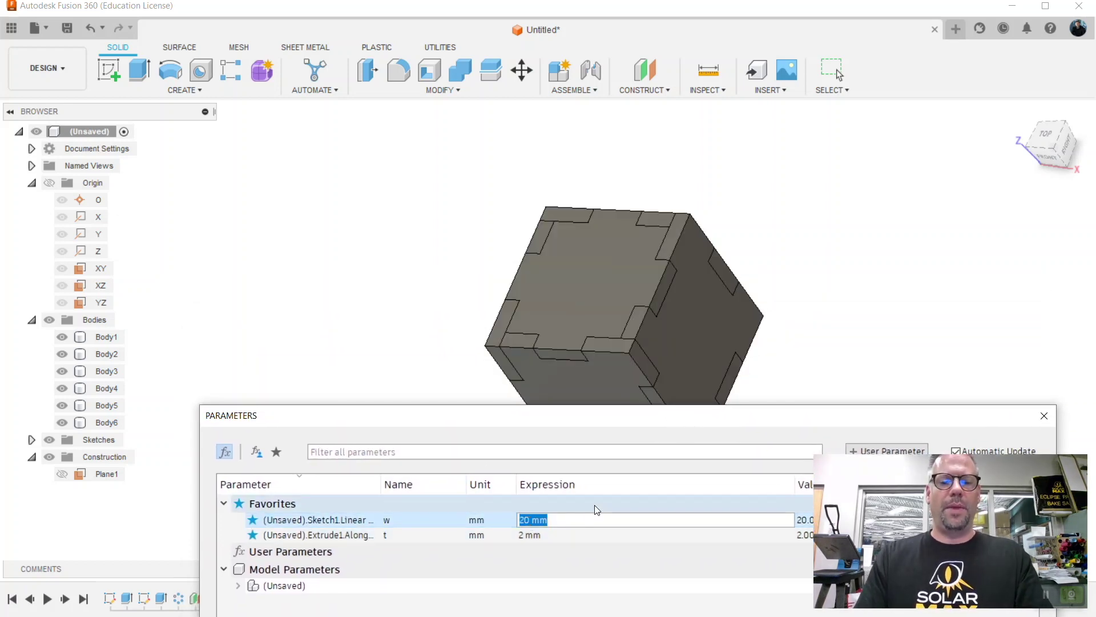
text(30)
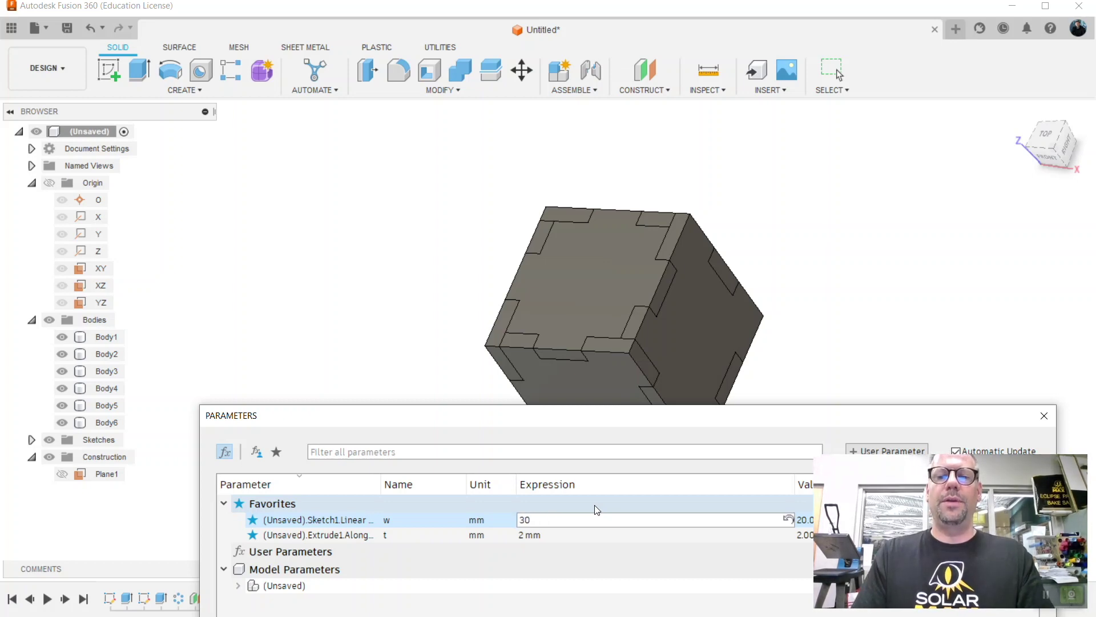
key(Return)
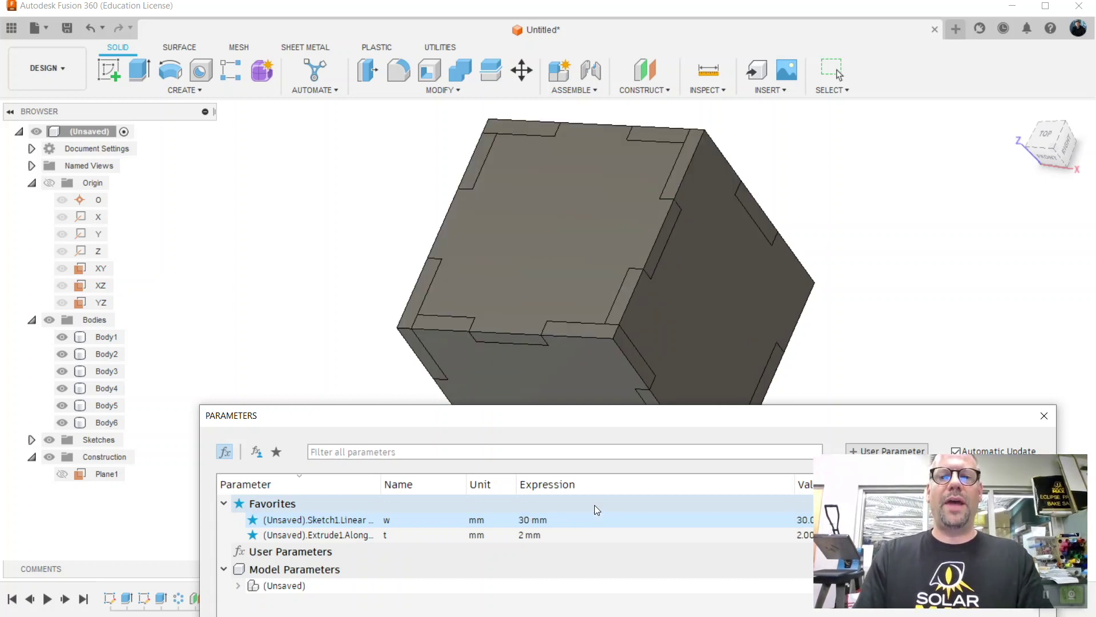
Restore w to 20 mm and t to 3 mm and close the parameters window.
click(531, 517)
click(534, 520)
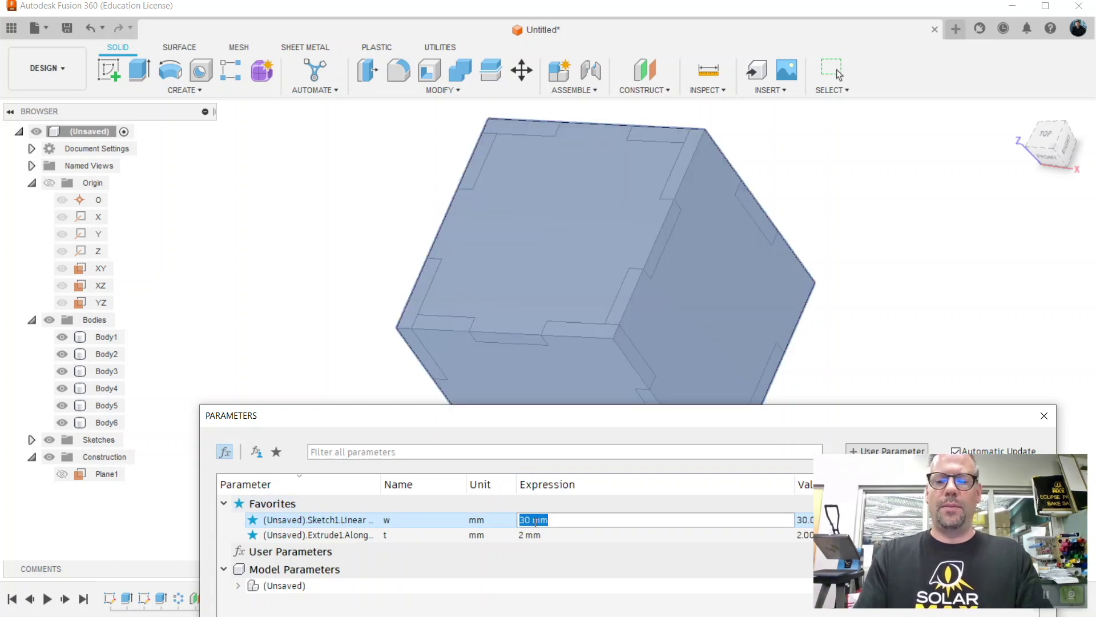
text(20)
click(535, 535)
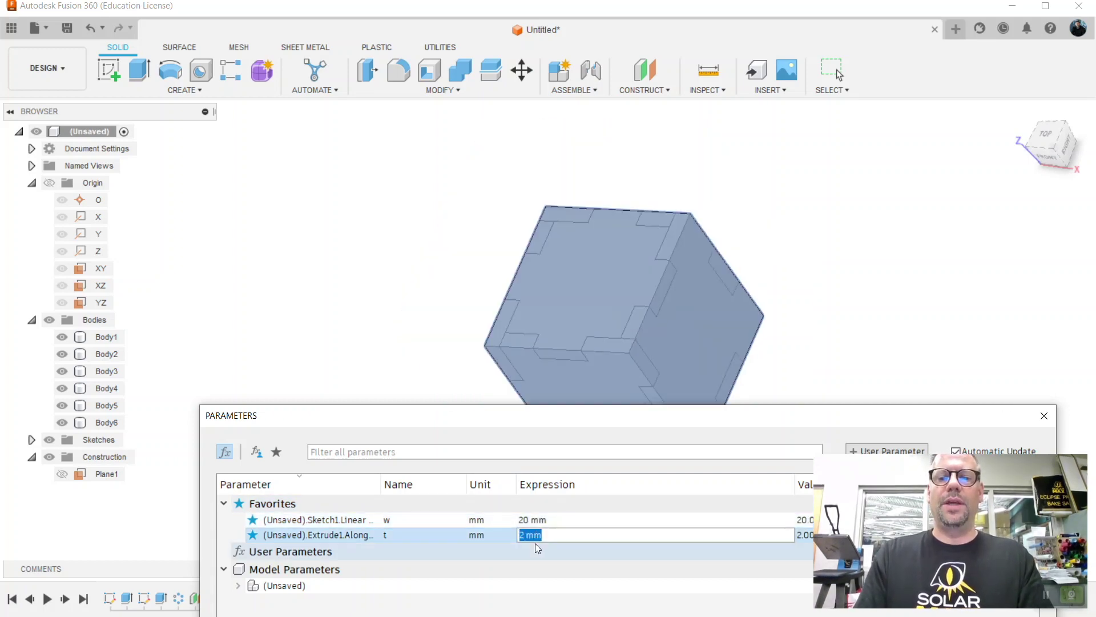
text(3)
key(Return)
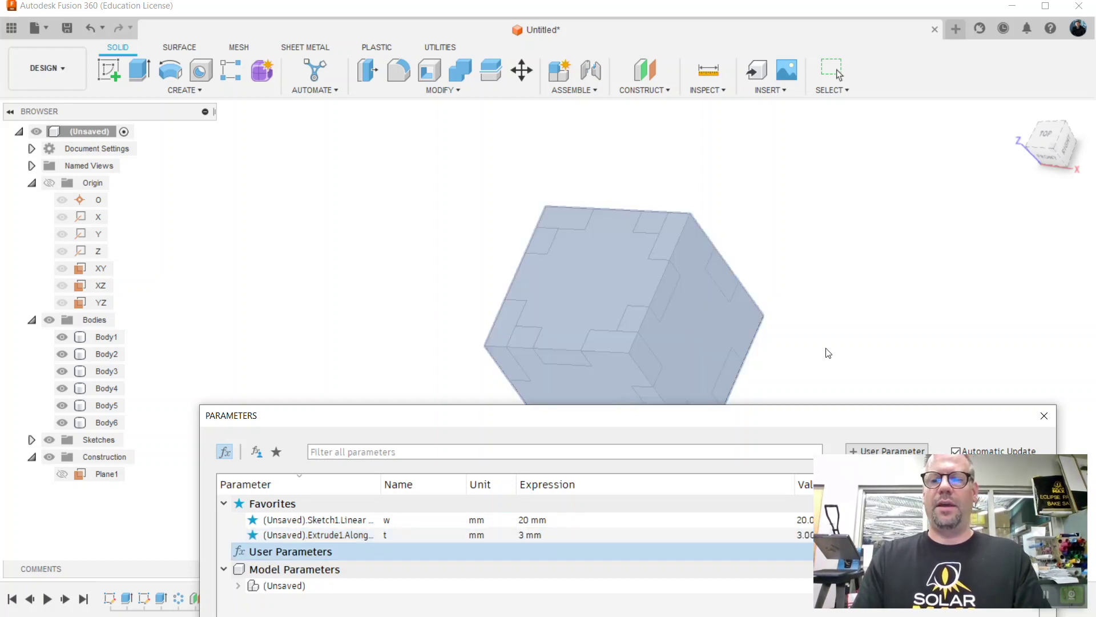
click(1044, 416)
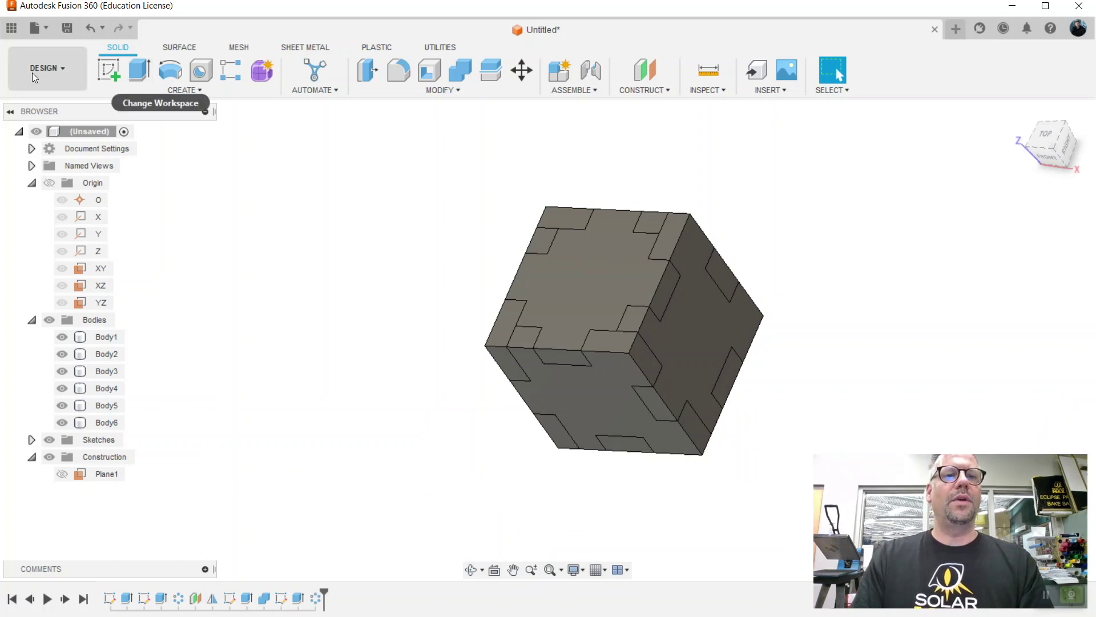
click(108, 70)
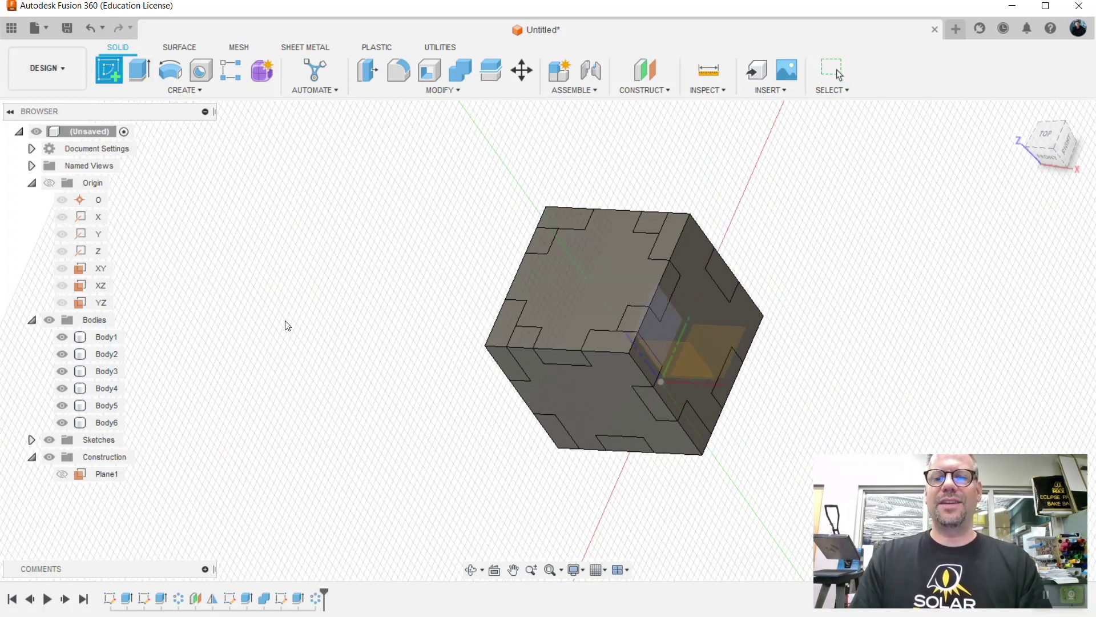
Sketch on the front side piece, project its cross-shaped face outline, and finish the sketch.
click(604, 398)
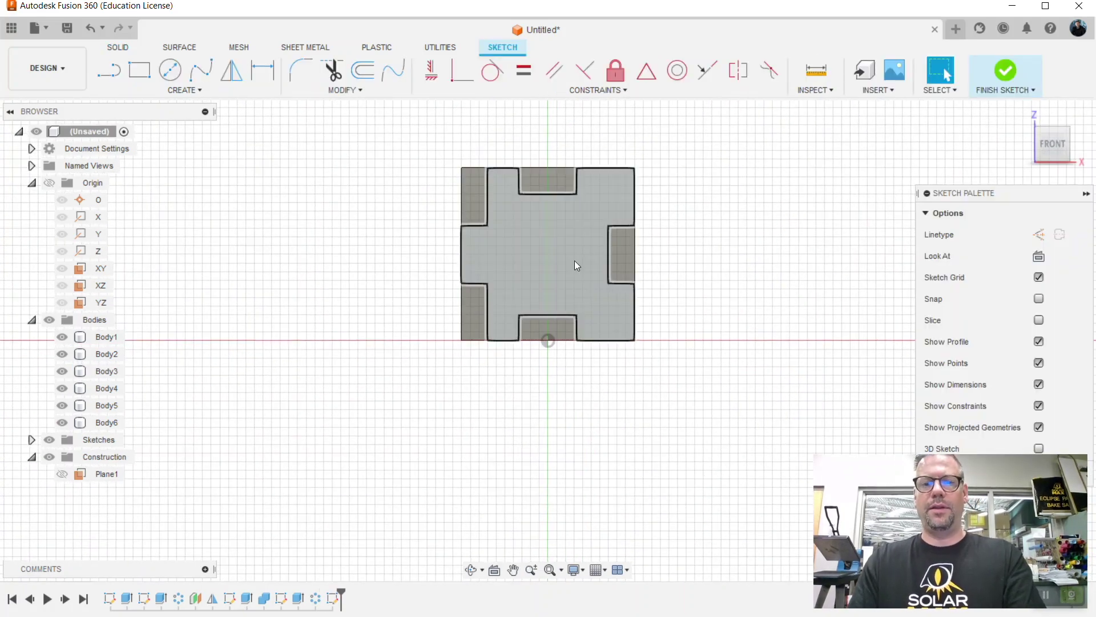
key(p)
click(544, 247)
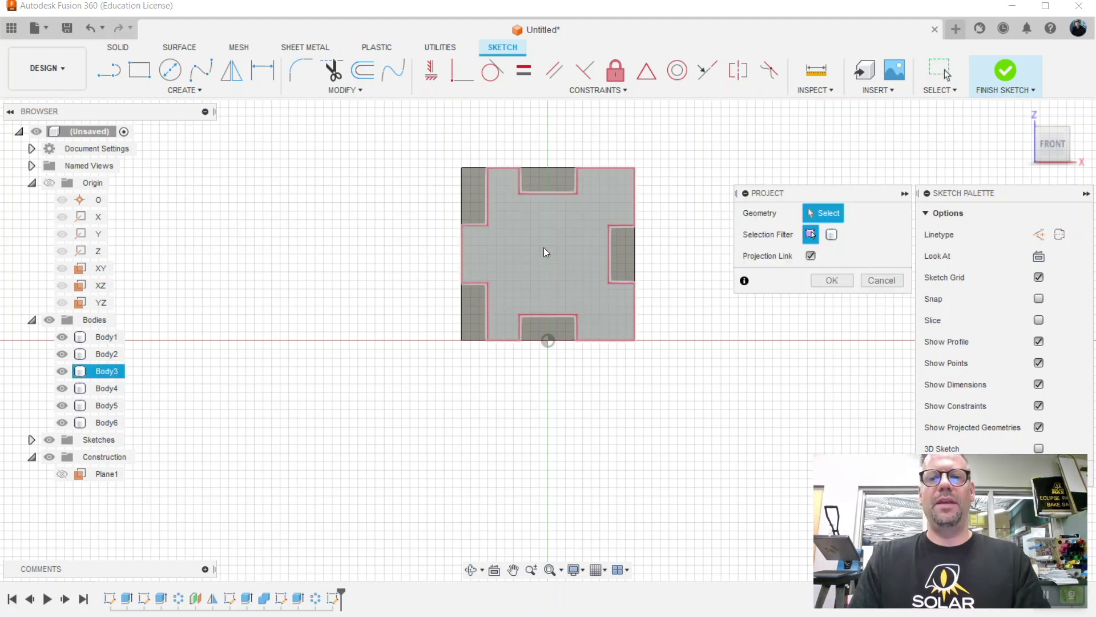
click(547, 255)
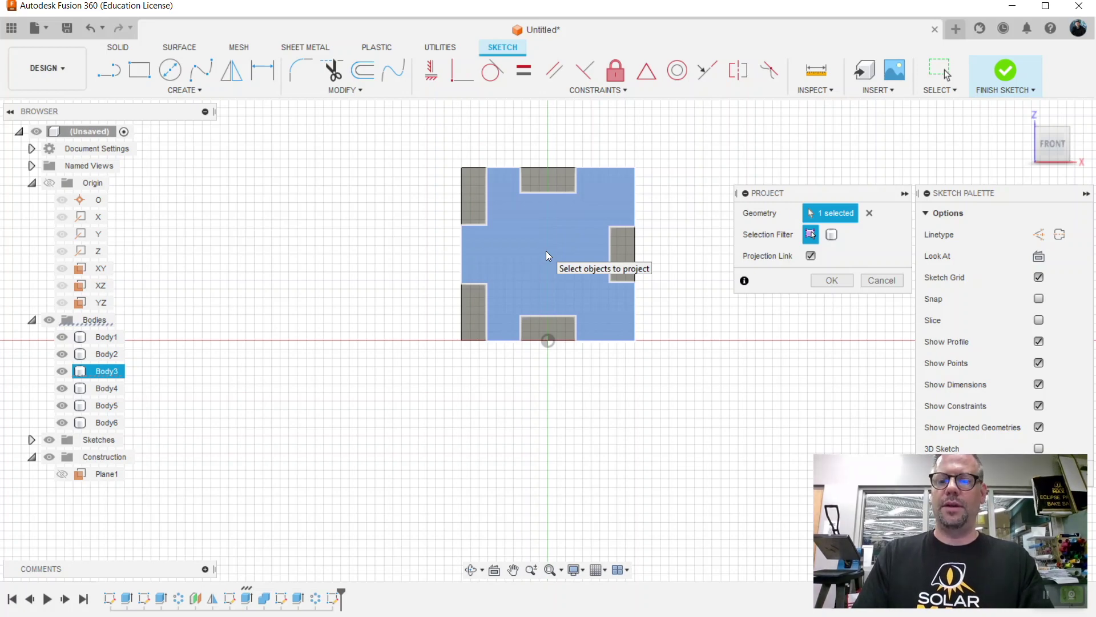
key(Return)
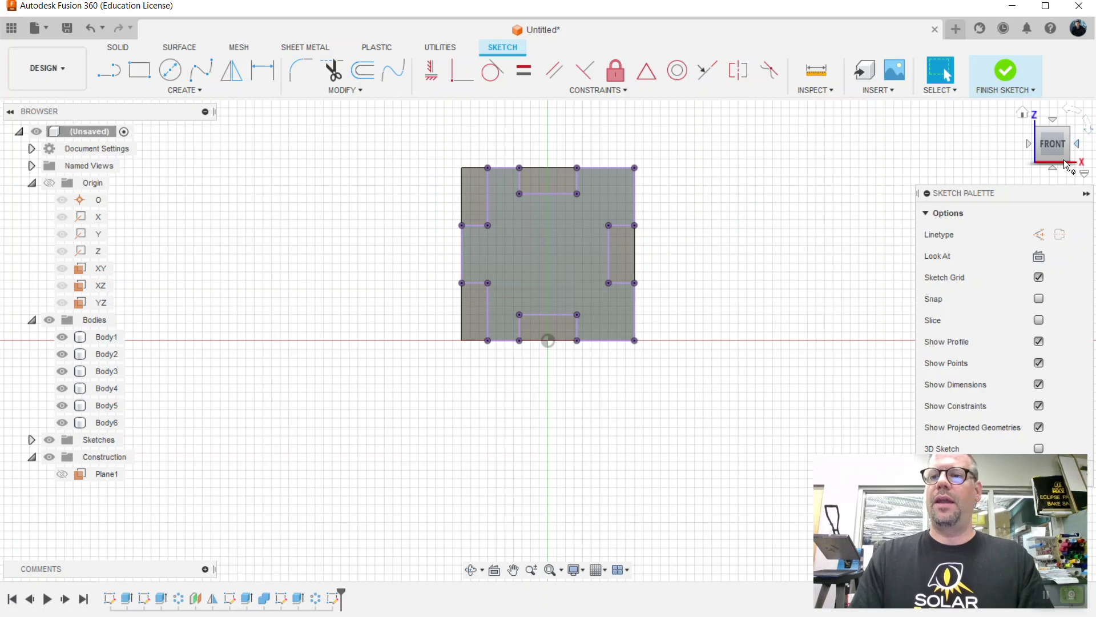
drag(1054, 148, 994, 186)
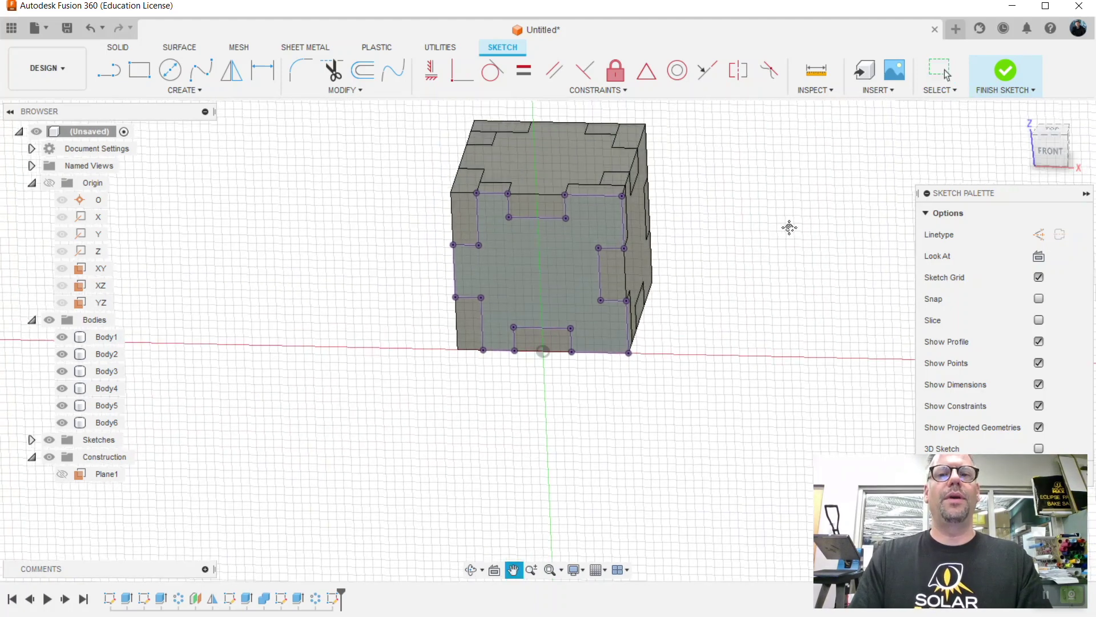
click(1006, 70)
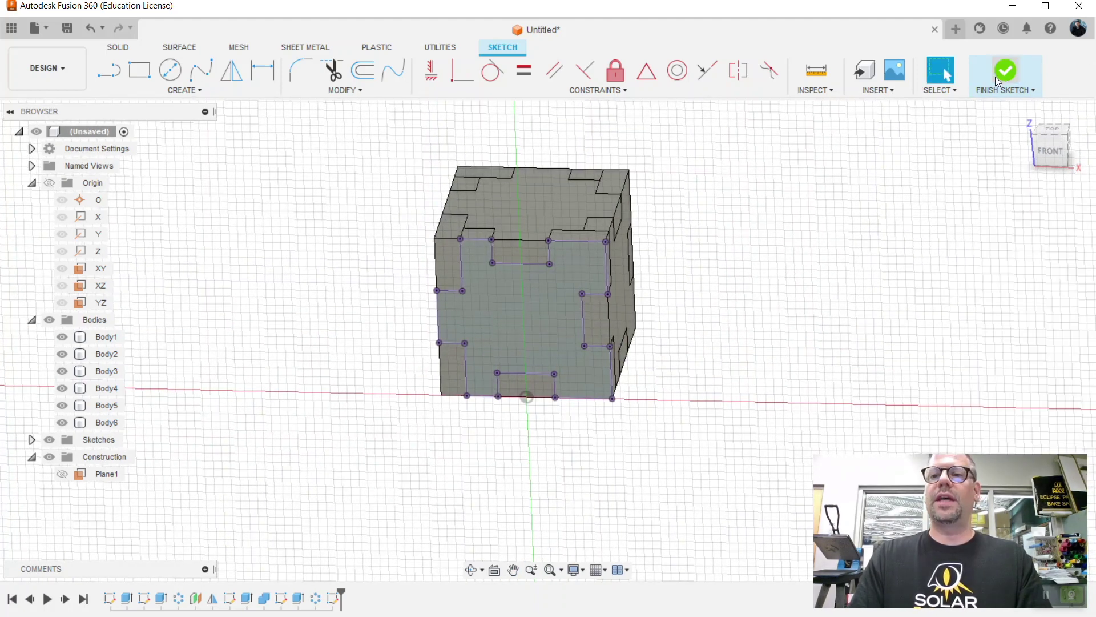
Sketch on the cube's top face and project the top piece's outline into it.
click(106, 75)
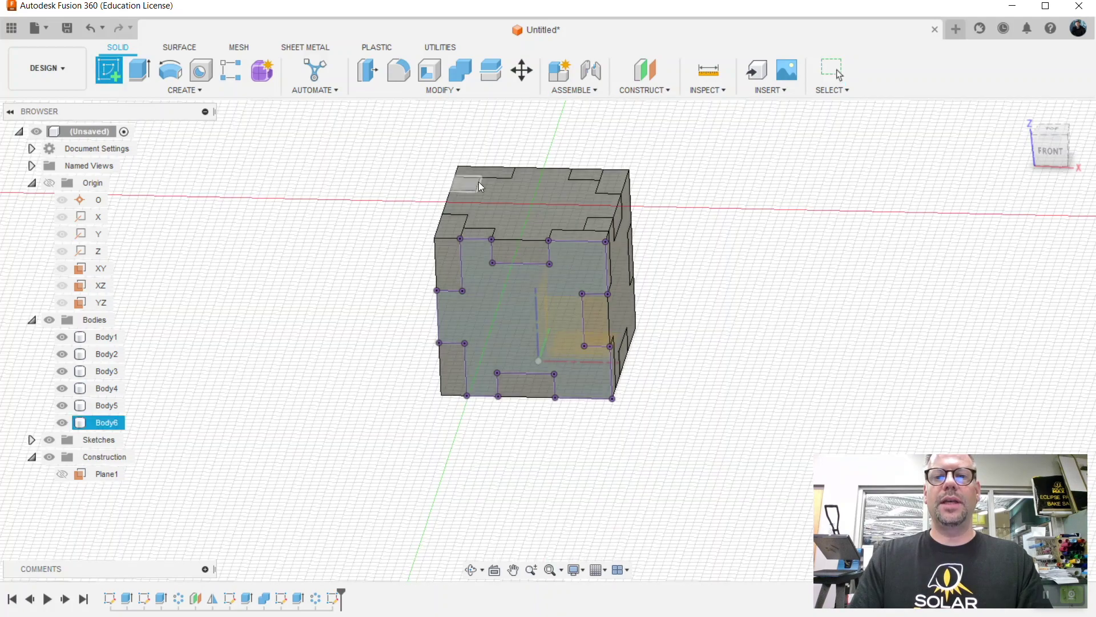
click(526, 199)
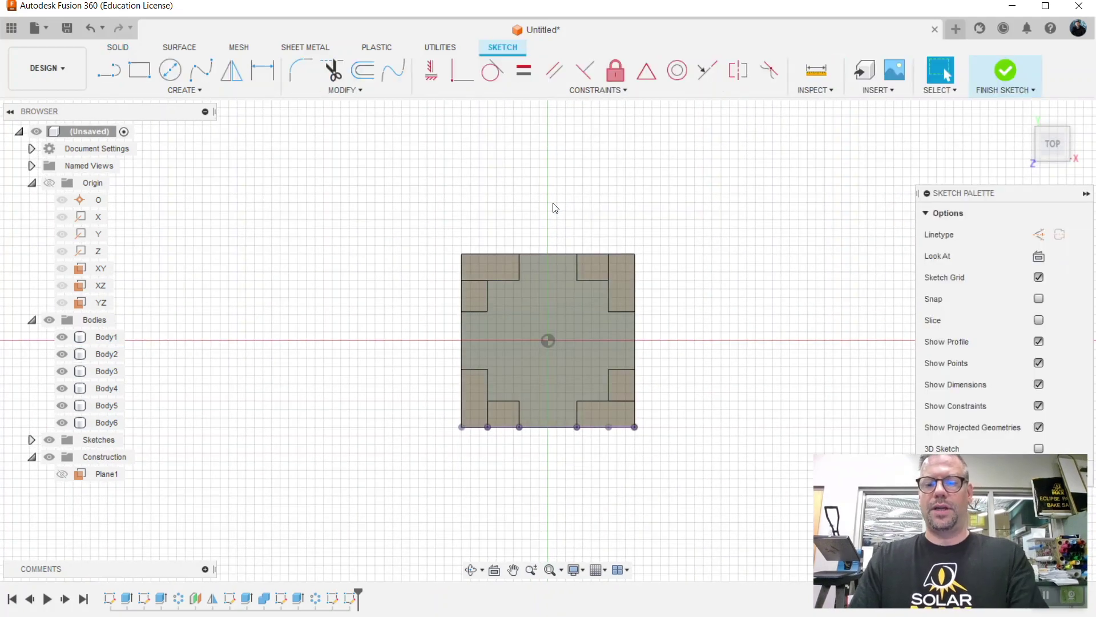
key(p)
click(556, 298)
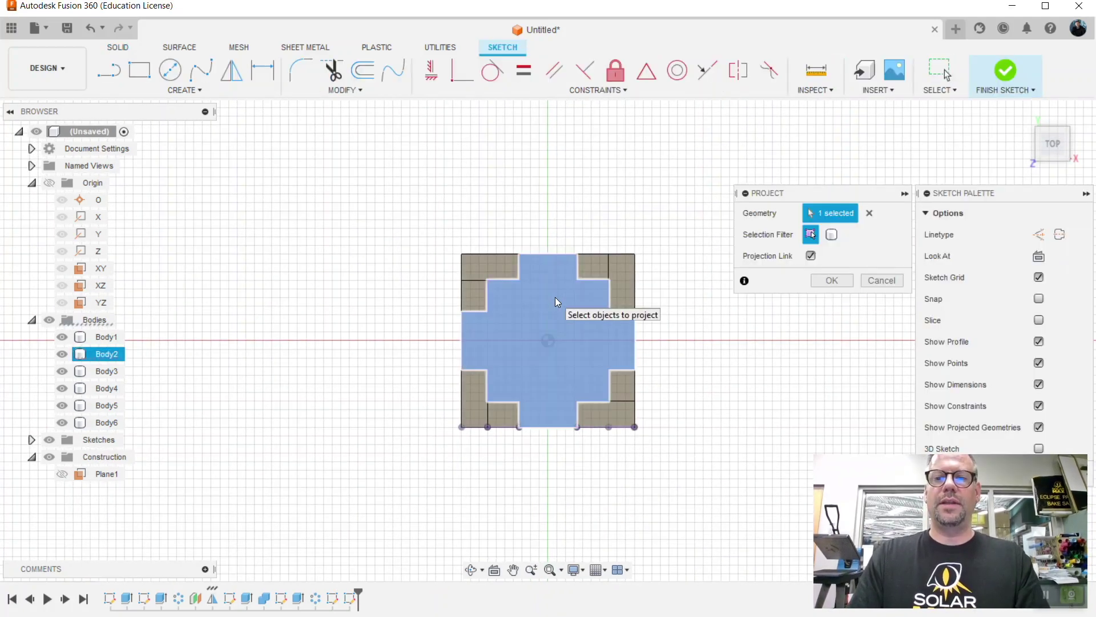
click(832, 280)
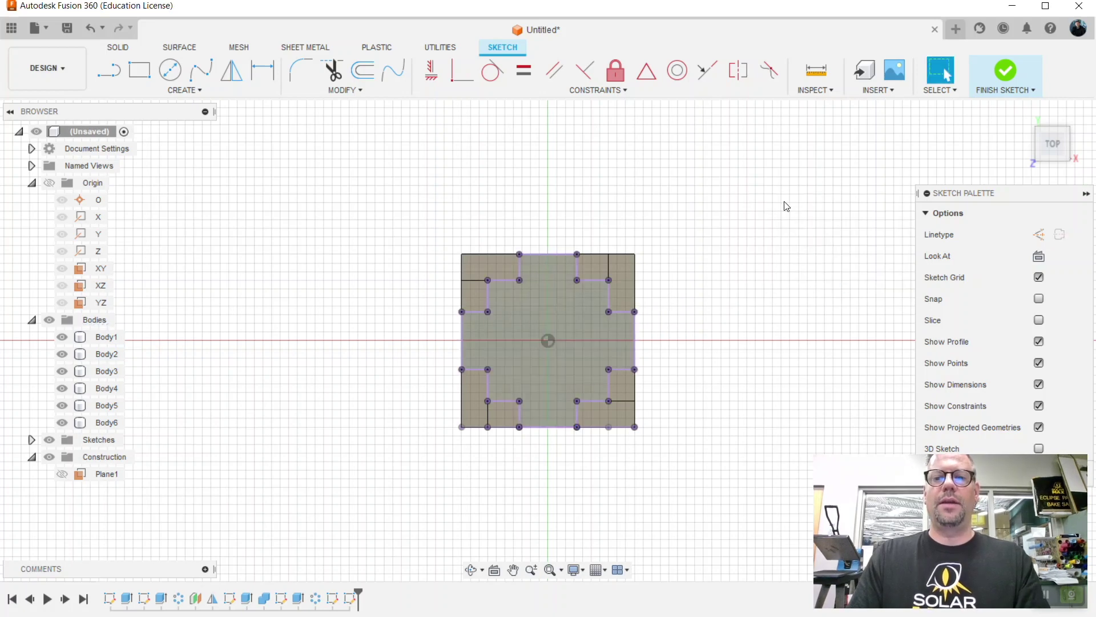
drag(1052, 142, 1052, 135)
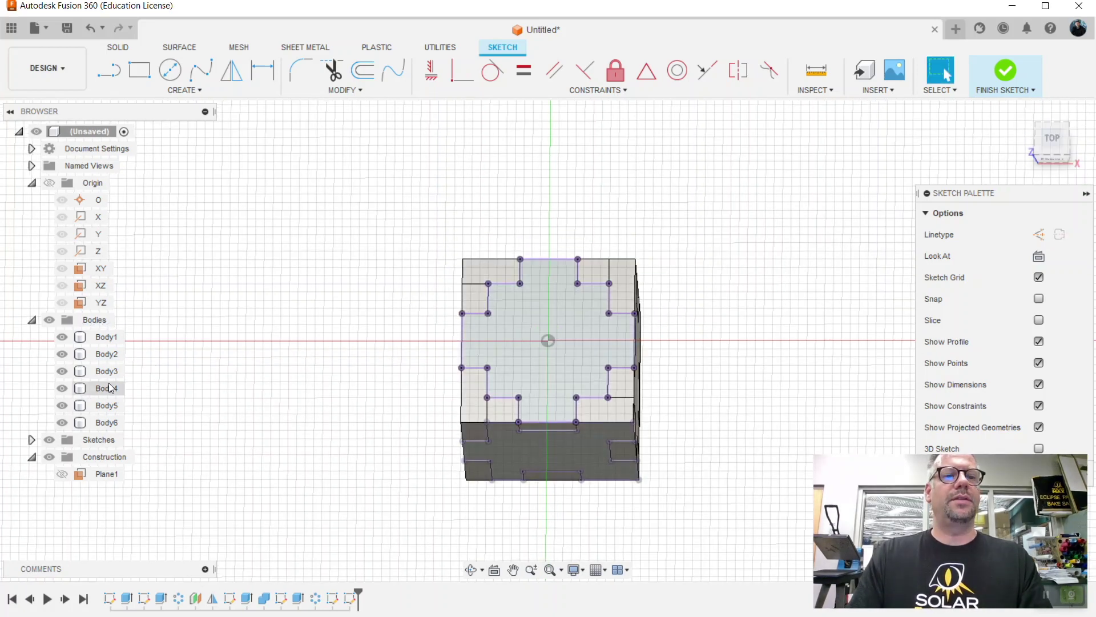
click(31, 439)
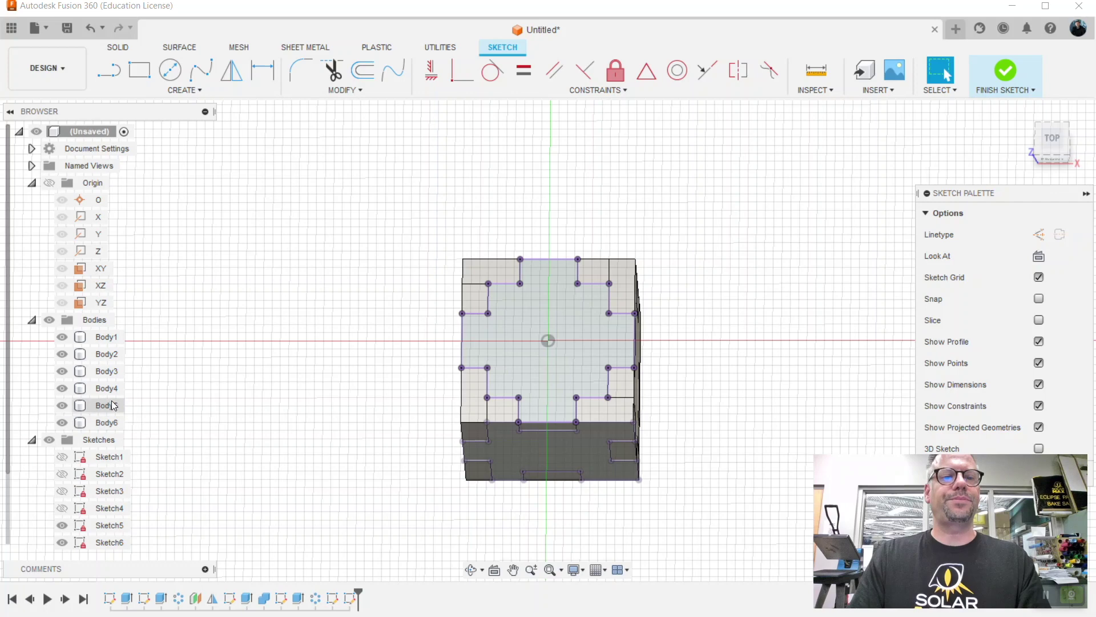
scroll(134, 489, down, 1)
Export Sketch5 as the DXF file 'dice side loop'.
right_click(113, 490)
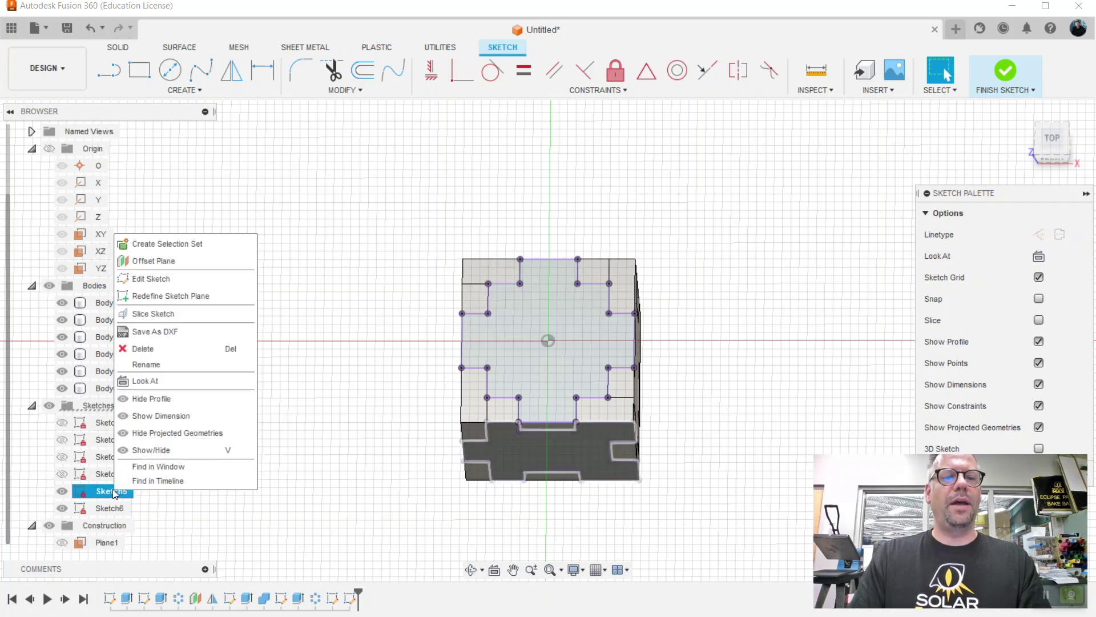
click(149, 336)
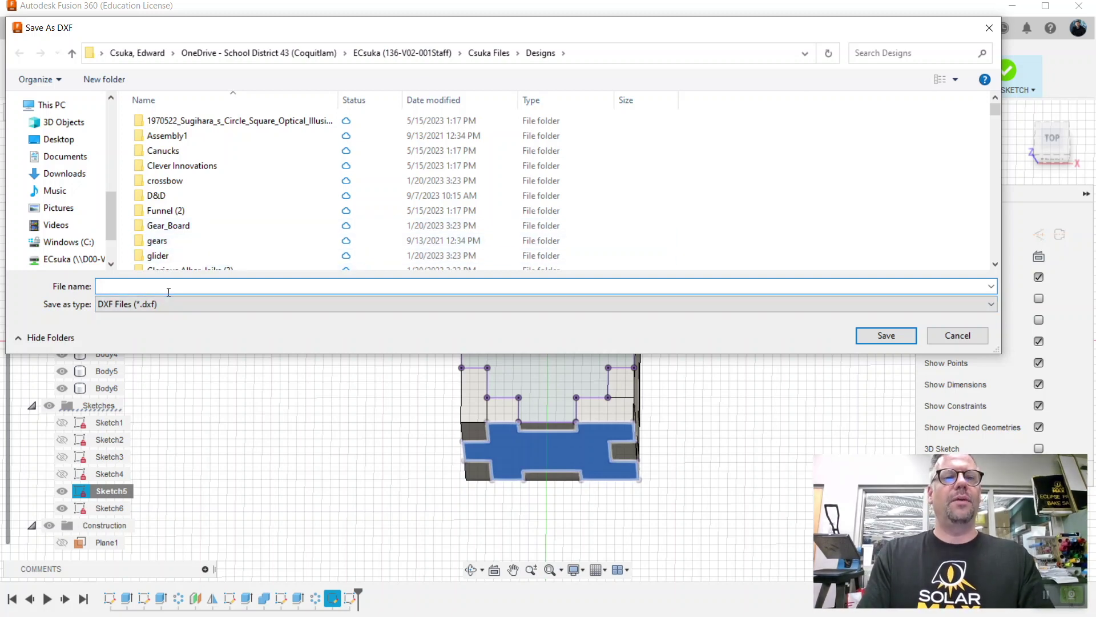
text(dice)
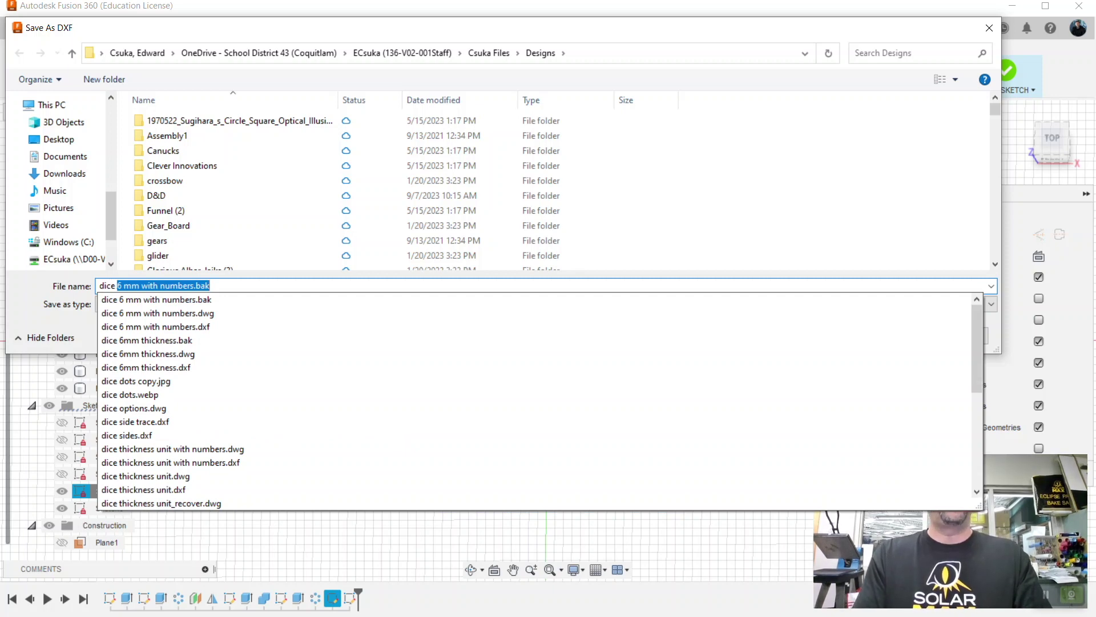
text( side)
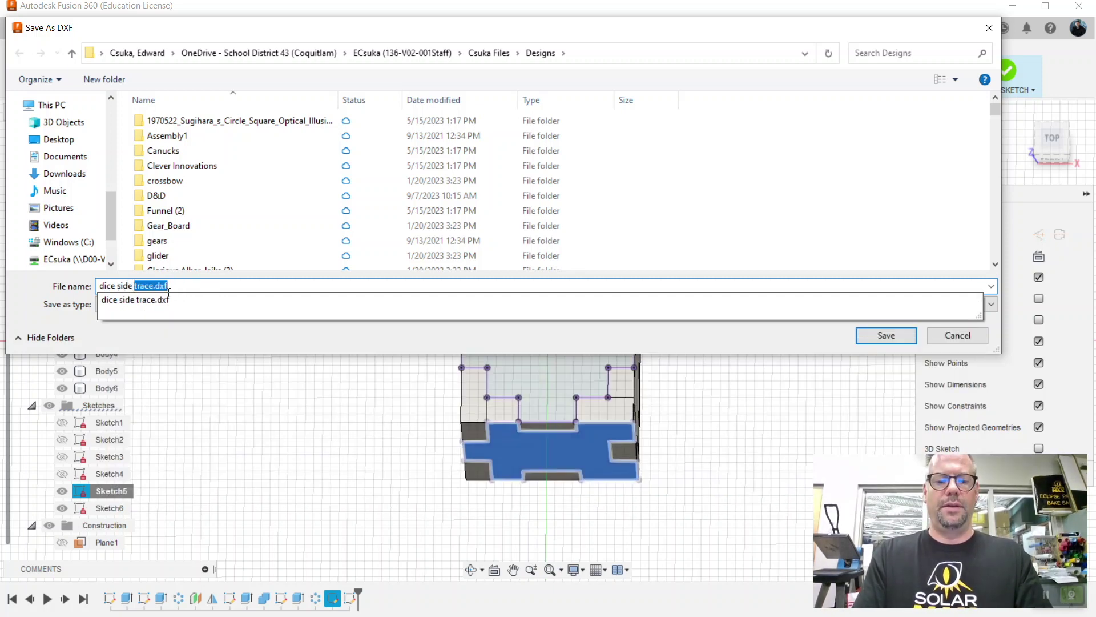
key(BackSpace)
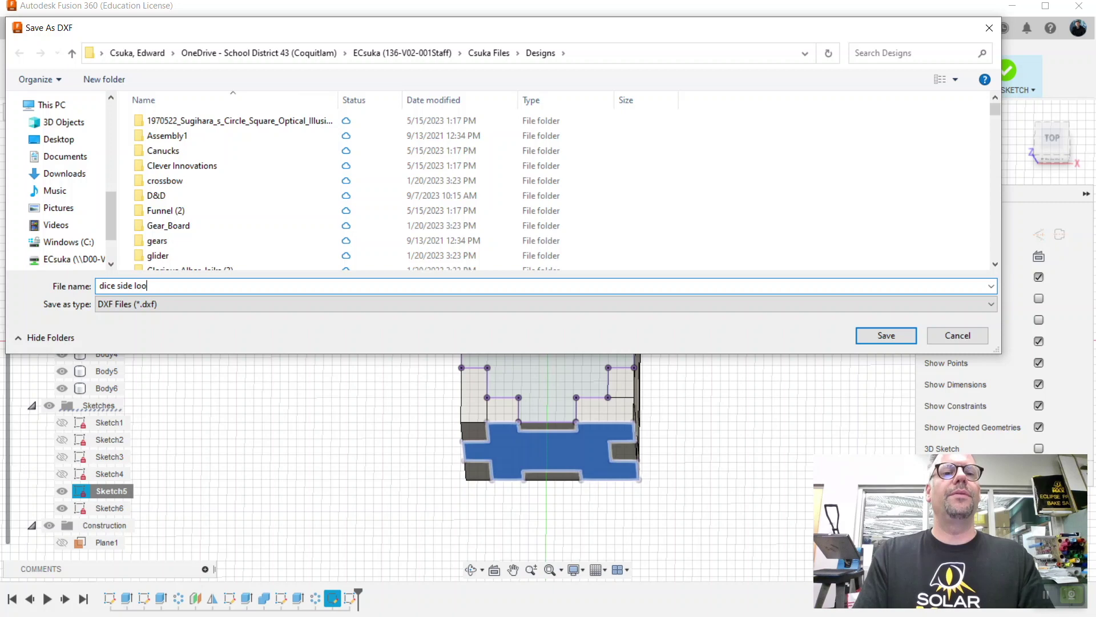
key(Return)
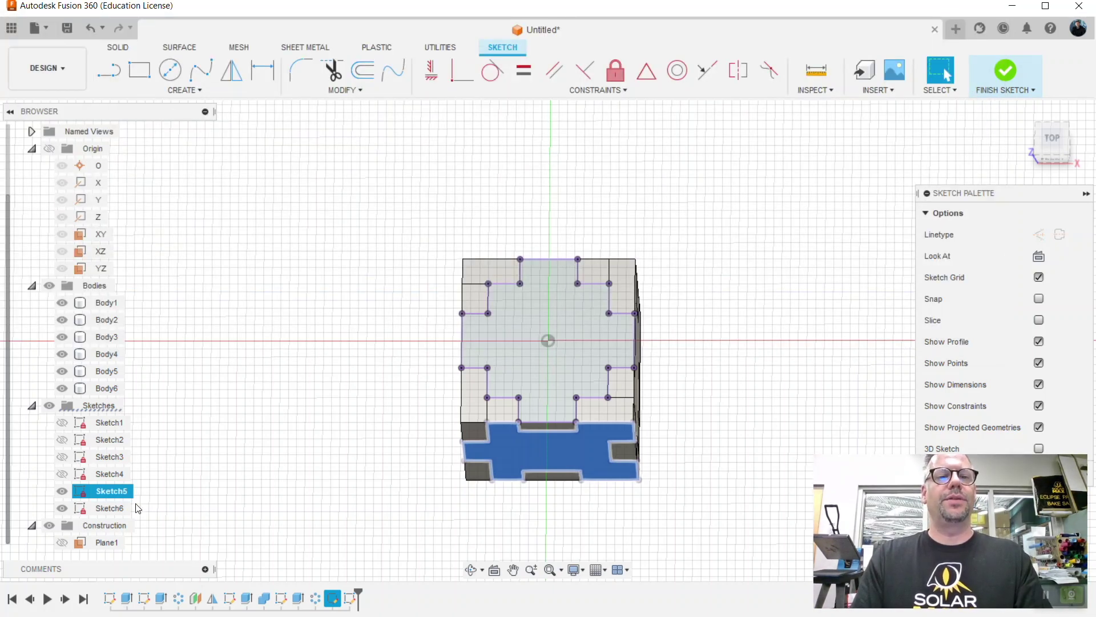
Export the top-face sketch as the DXF file 'dice top loop'.
right_click(113, 509)
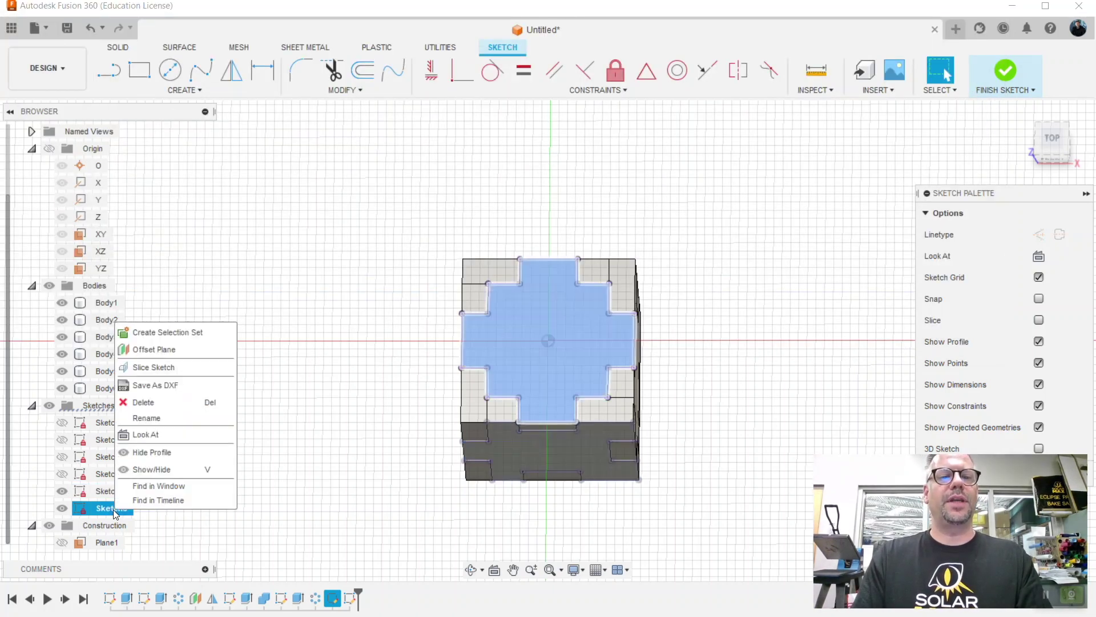
click(155, 385)
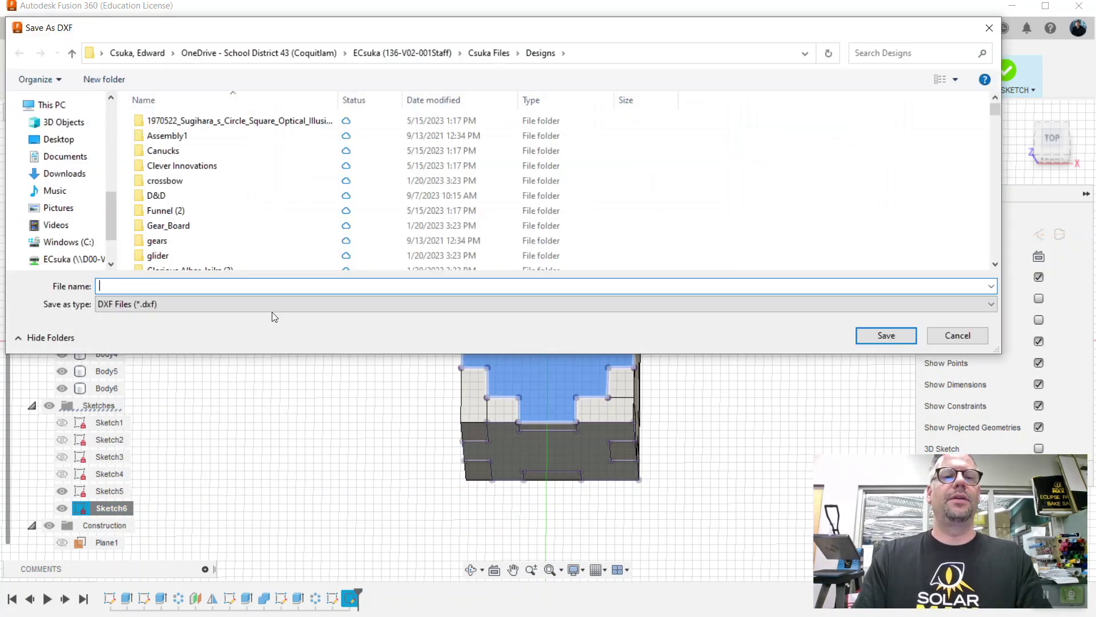
text(dice top )
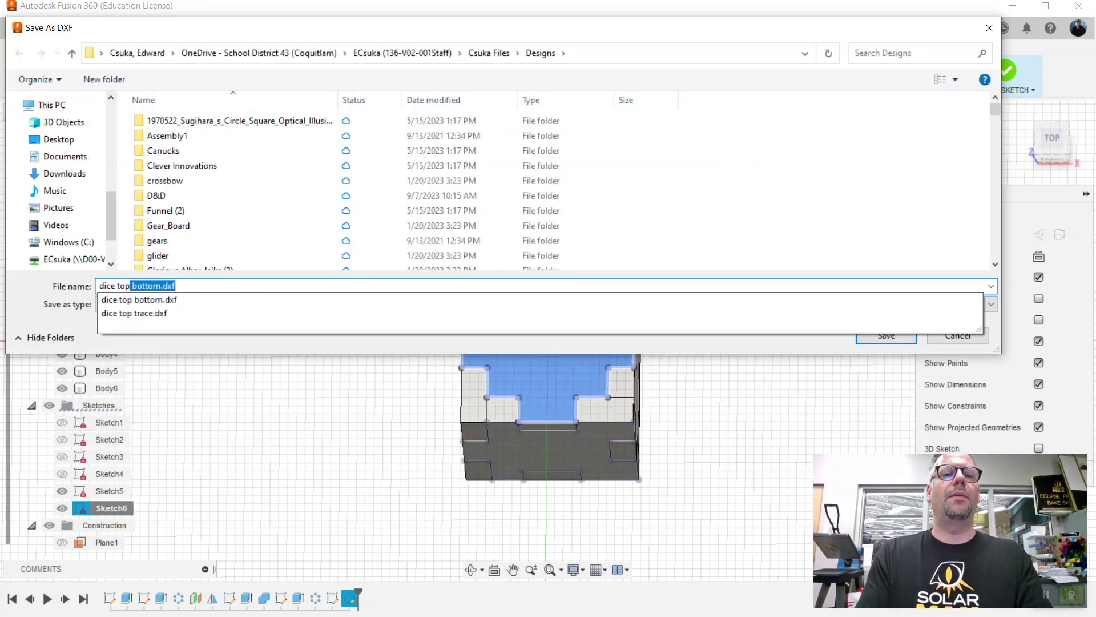
text(tl)
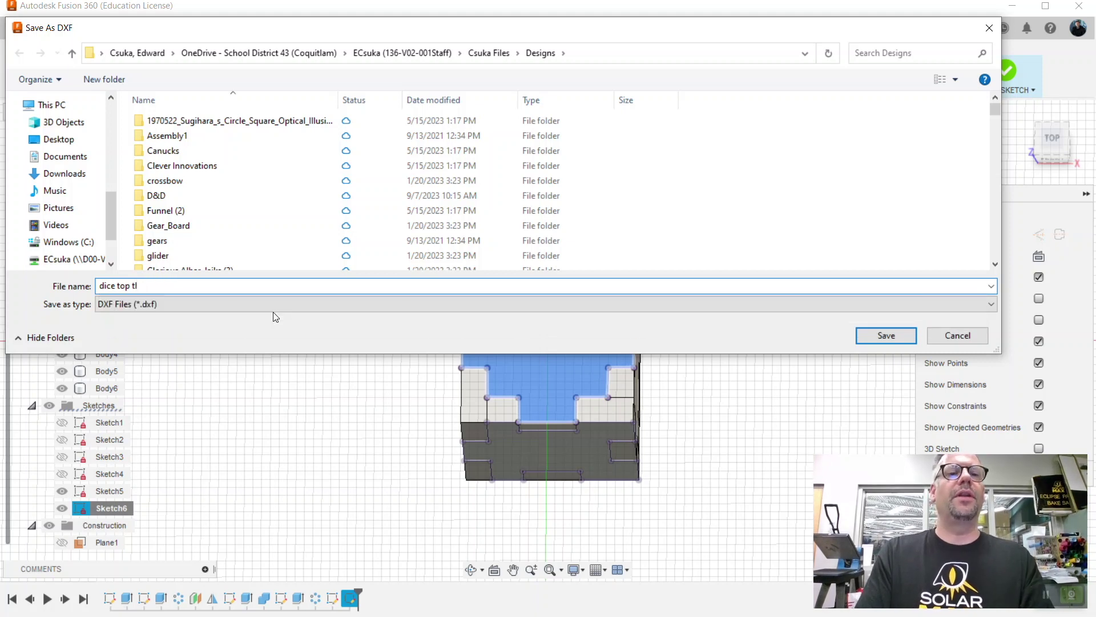
key(BackSpace)
key(BackSpace)
text(loop)
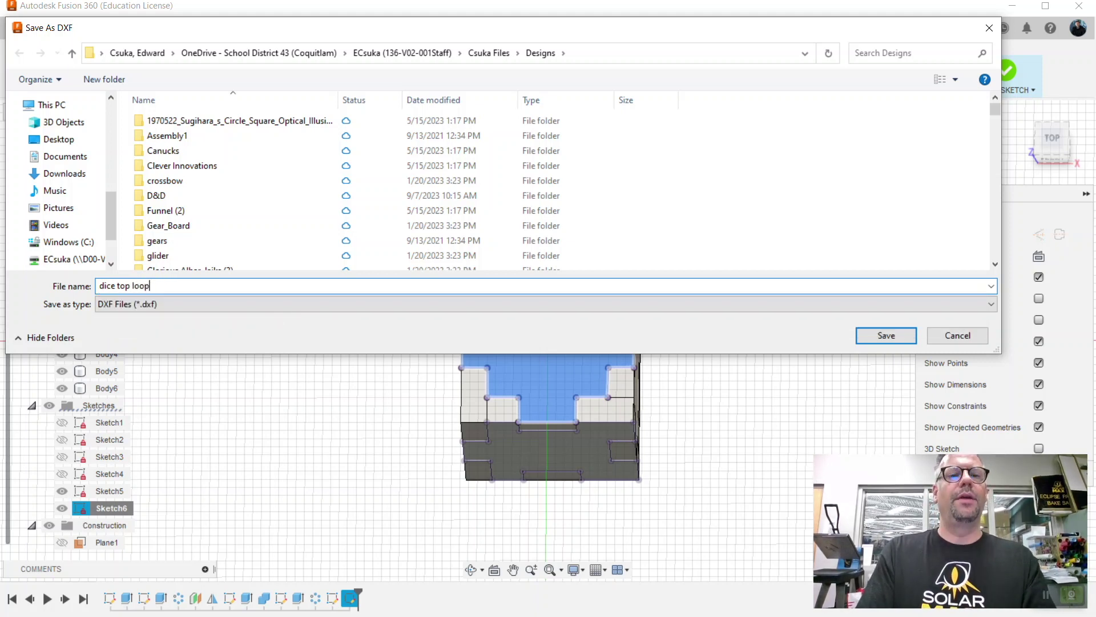
key(Return)
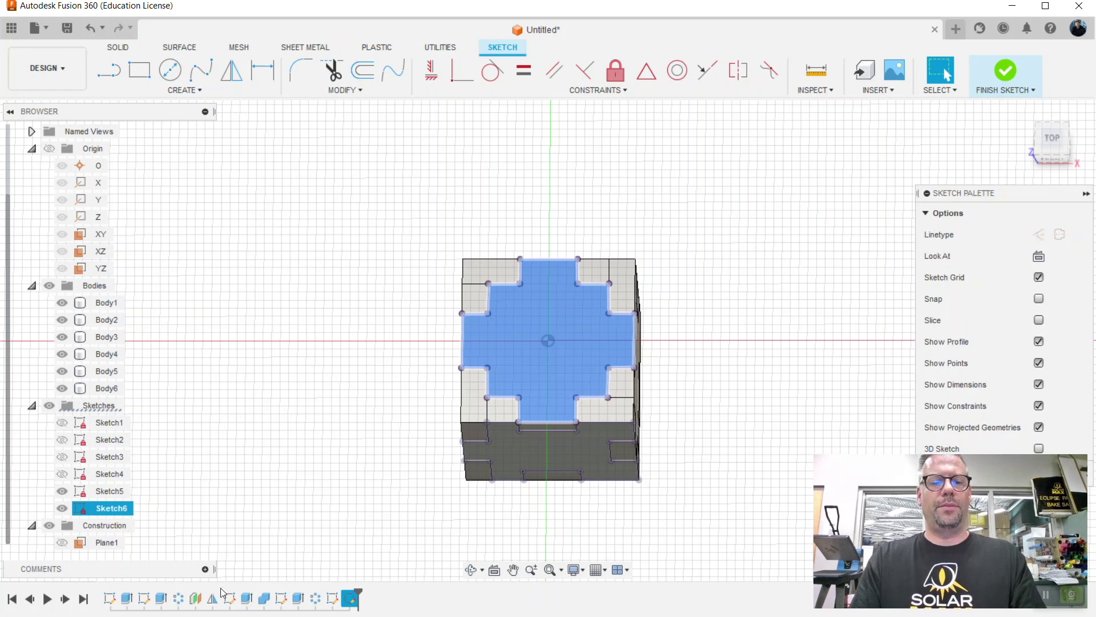
key(alt+Tab)
key(alt+Tab)
key(alt+Tab)
key(alt+Tab)
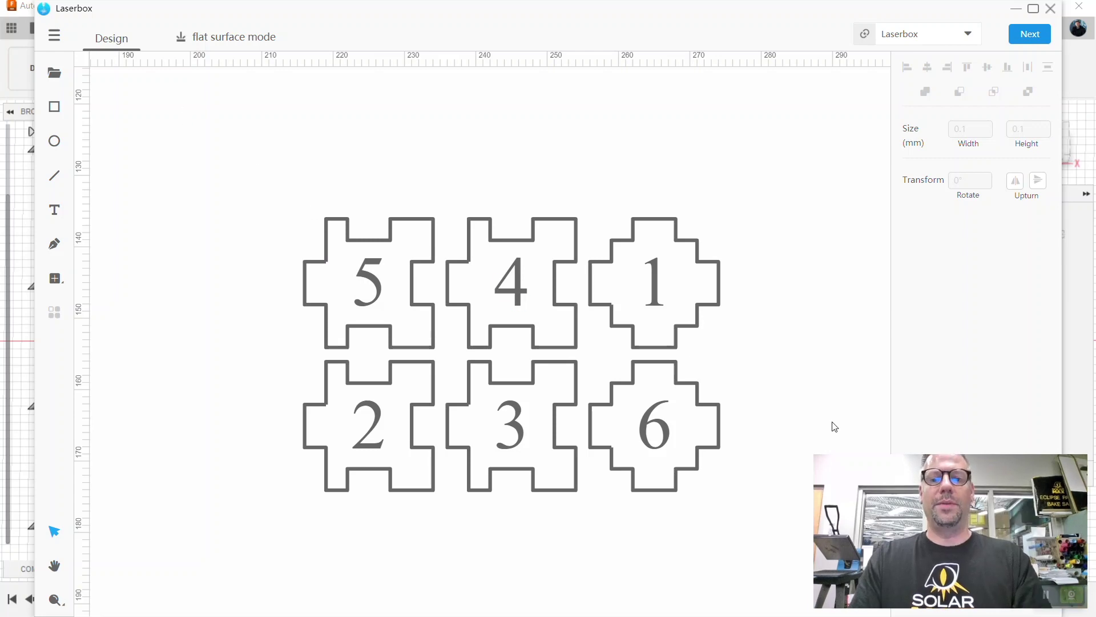
Import 'dice top loop' in metric units and move it into the left margin.
click(54, 72)
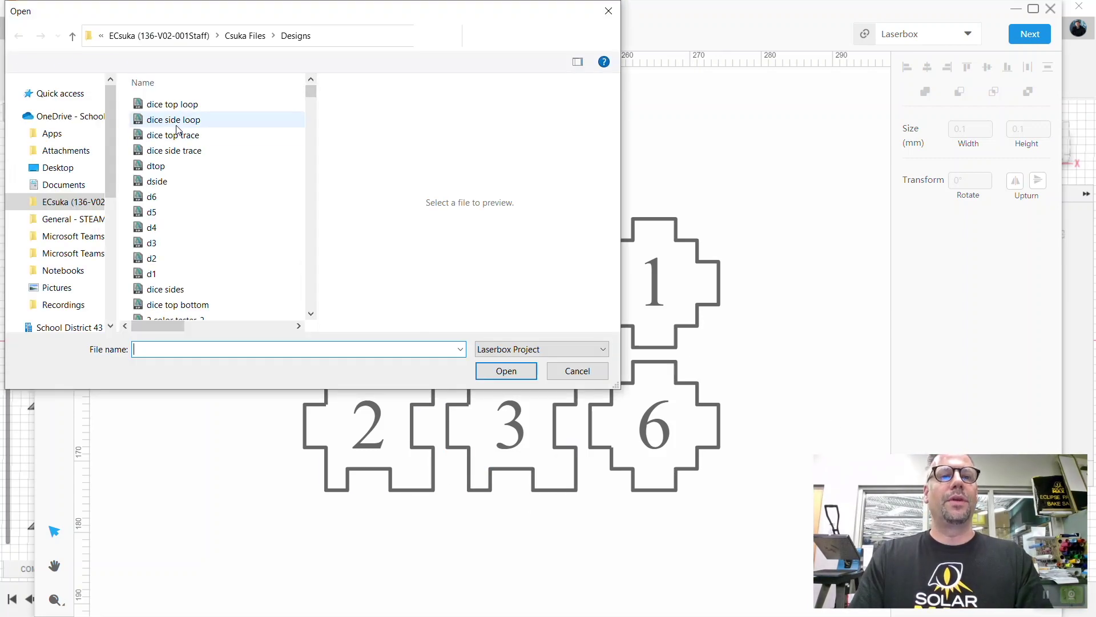
click(172, 105)
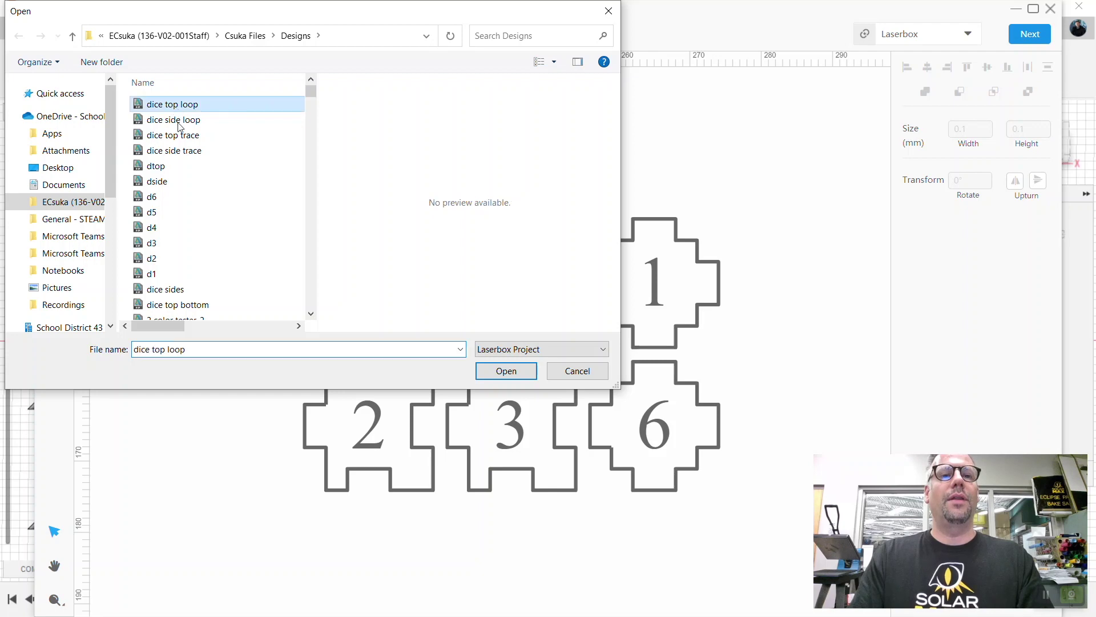
click(506, 370)
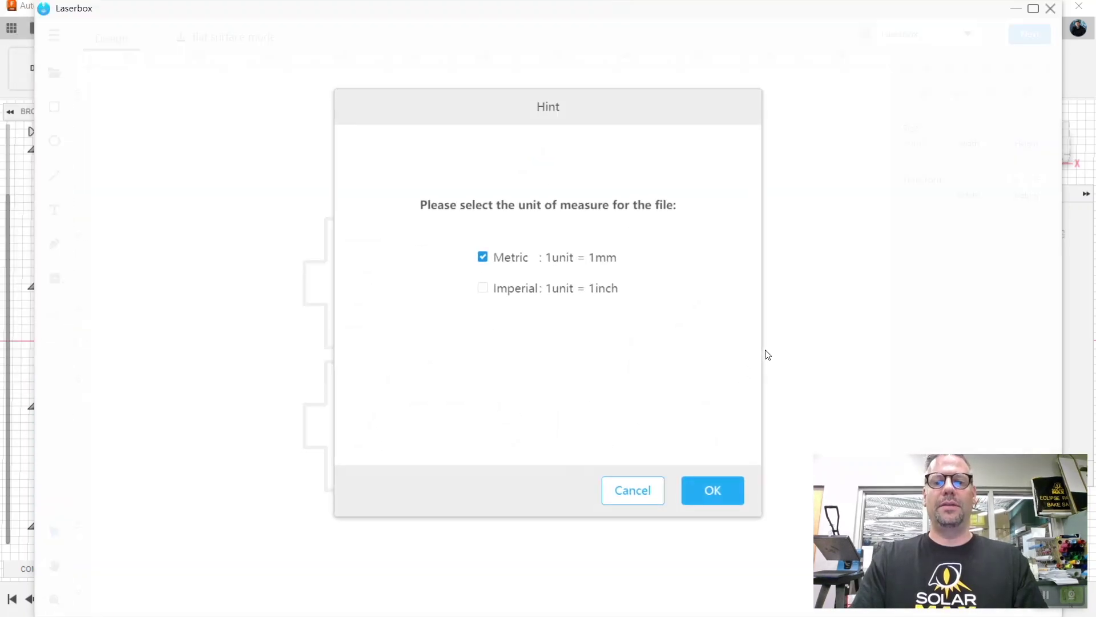
click(712, 495)
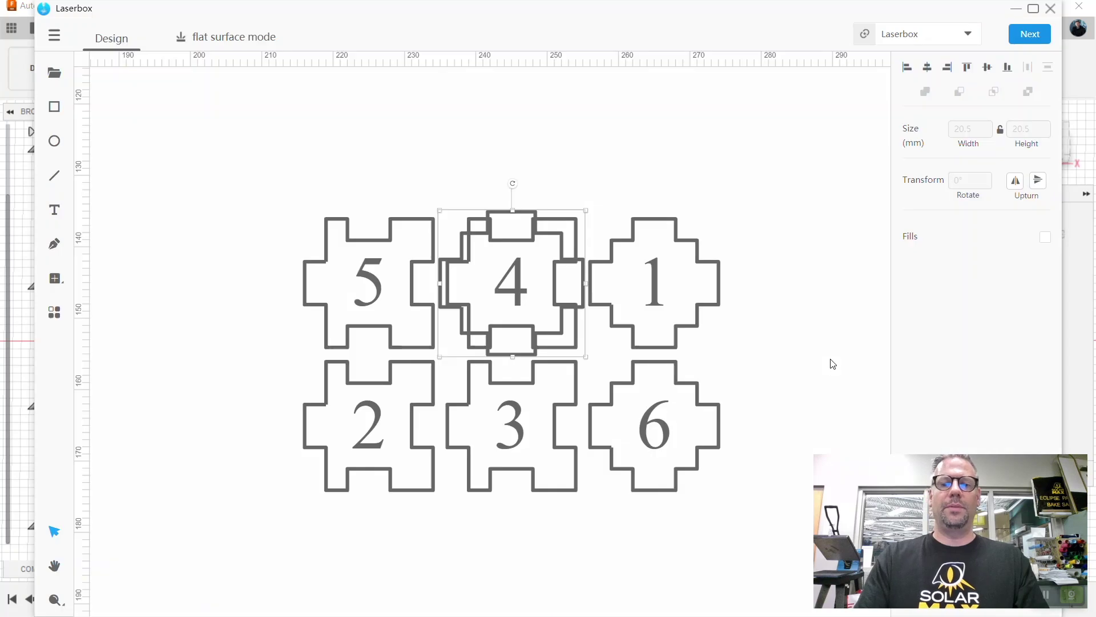
key(Left)
key(Left)
key(Left)
key(Left)
key(Left)
key(Left)
key(Left)
key(Left)
key(Left)
key(Left)
key(Left)
key(Left)
key(Left)
key(Left)
key(Left)
key(Left)
key(Left)
key(Left)
key(Left)
key(Left)
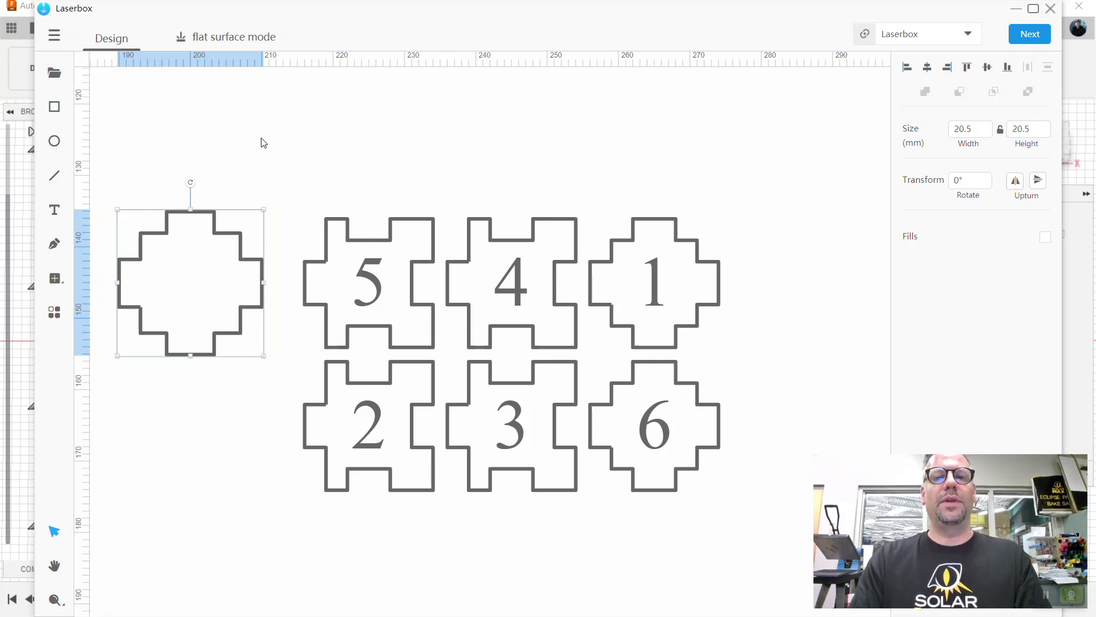
Import 'dice side loop' in metric units and nudge it into the first column.
key(ctrl+o)
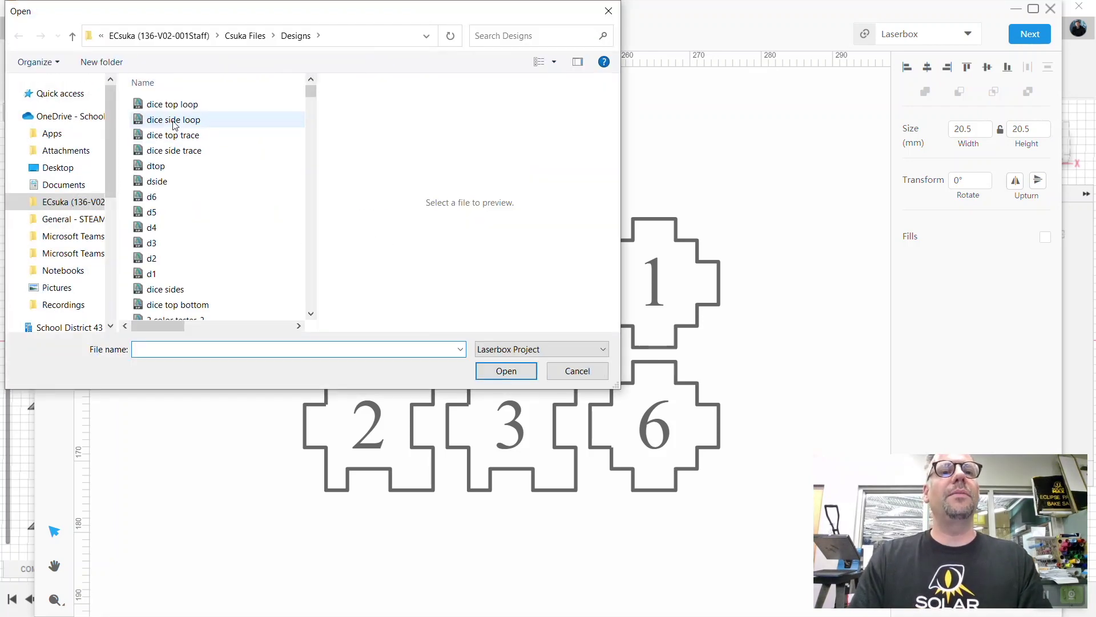
click(174, 120)
click(506, 370)
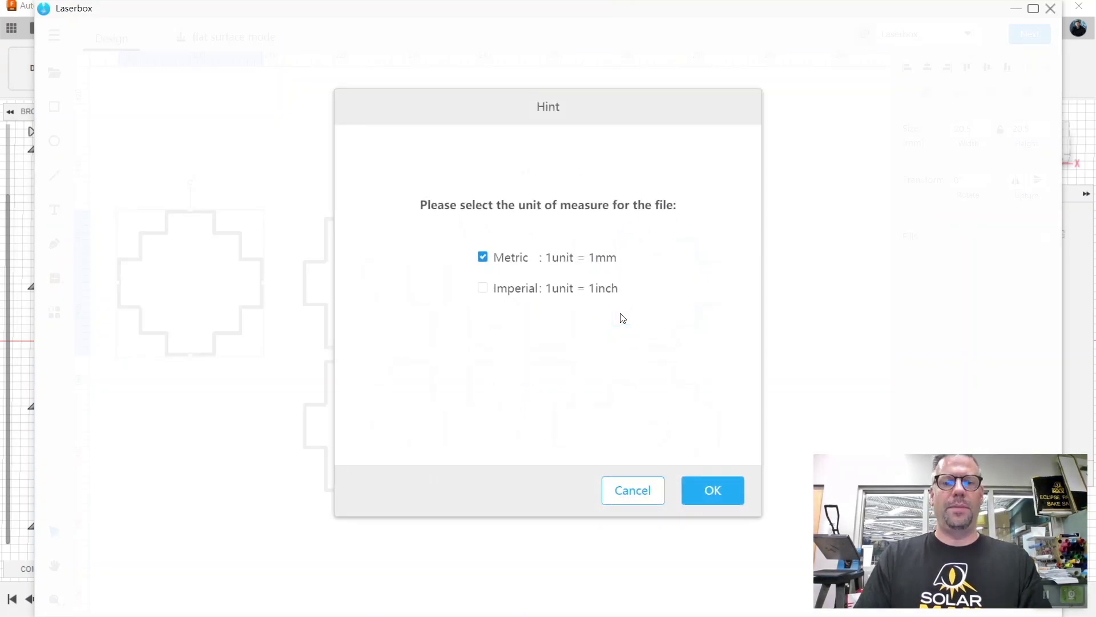
click(713, 489)
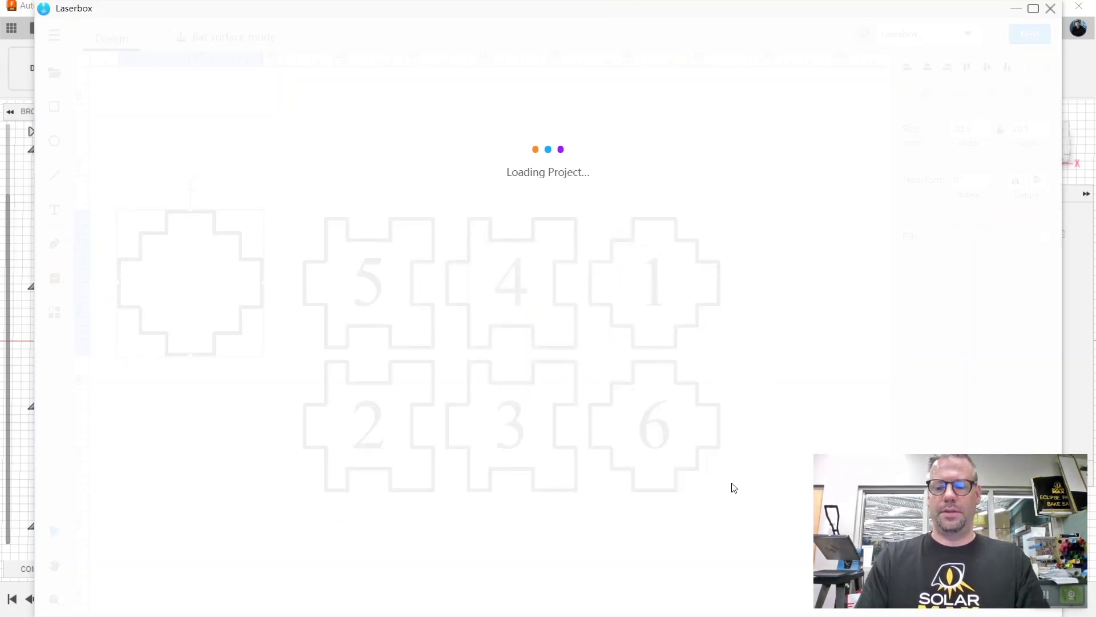
key(Down)
key(Down)
key(Down)
key(Down)
key(Down)
key(Down)
key(Down)
key(Down)
key(Down)
key(Down)
key(Down)
key(Down)
key(Down)
key(Down)
key(Down)
key(Down)
key(Down)
key(Down)
key(Down)
key(Down)
key(Left)
key(Left)
key(Left)
key(Left)
key(Left)
key(Left)
key(Left)
key(Left)
key(Left)
key(Left)
key(Left)
key(Left)
key(Left)
key(Left)
key(Left)
key(Left)
key(Left)
key(Left)
key(Left)
key(Left)
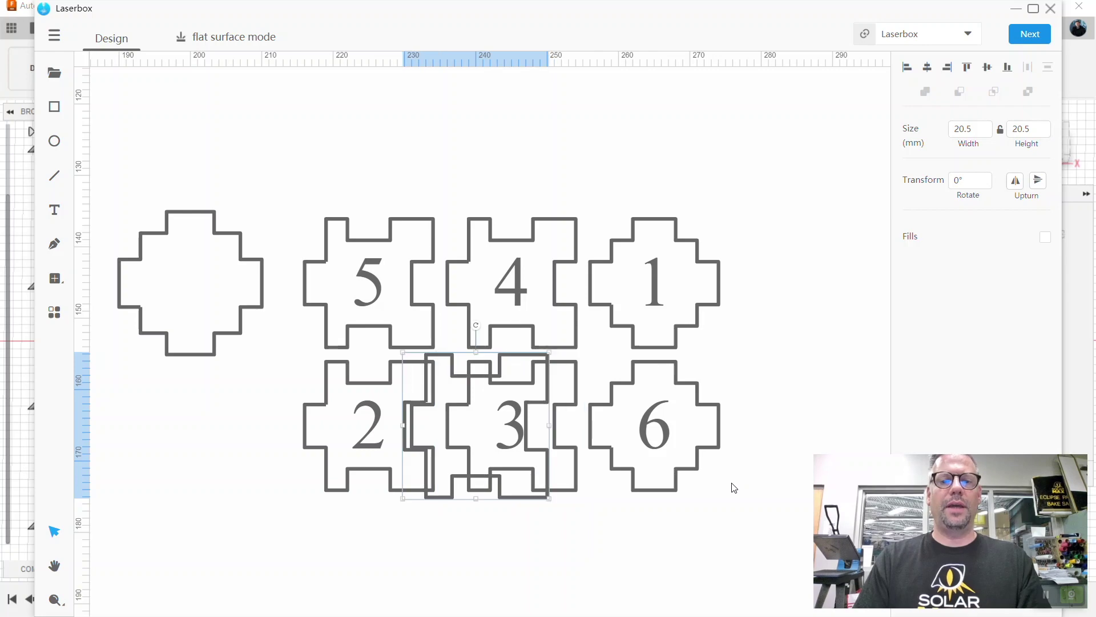
key(Left)
key(Left)
key(Left)
key(Left)
key(Left)
key(Left)
key(Left)
key(Left)
key(Left)
key(Left)
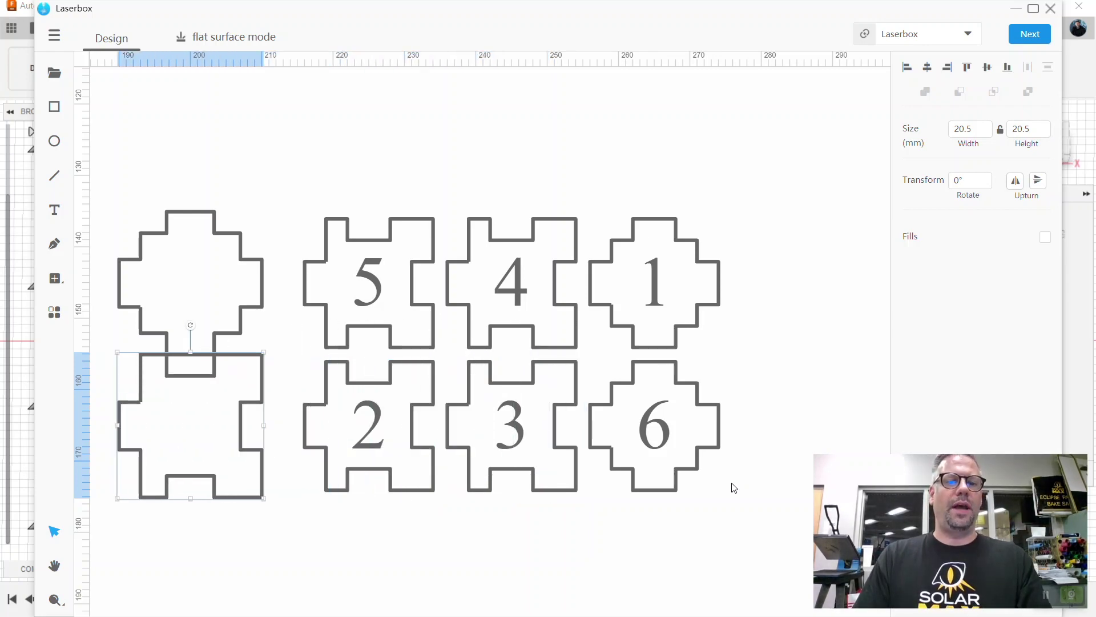
key(Down)
key(Down)
key(Down)
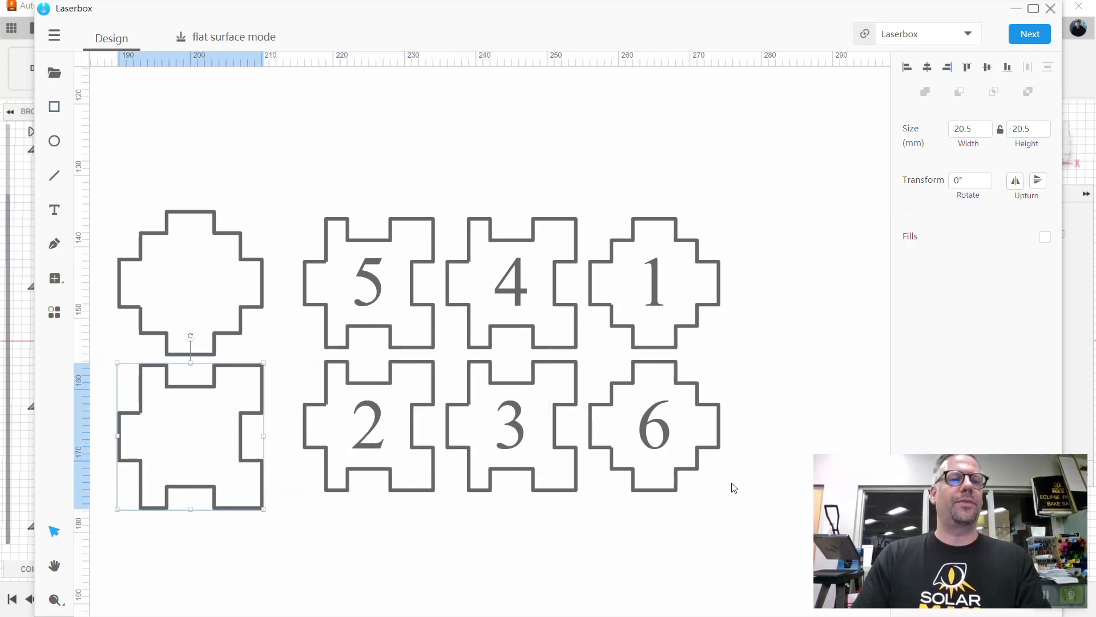
Add a text label '1' and centre it inside the top-left blank piece.
click(55, 212)
click(190, 171)
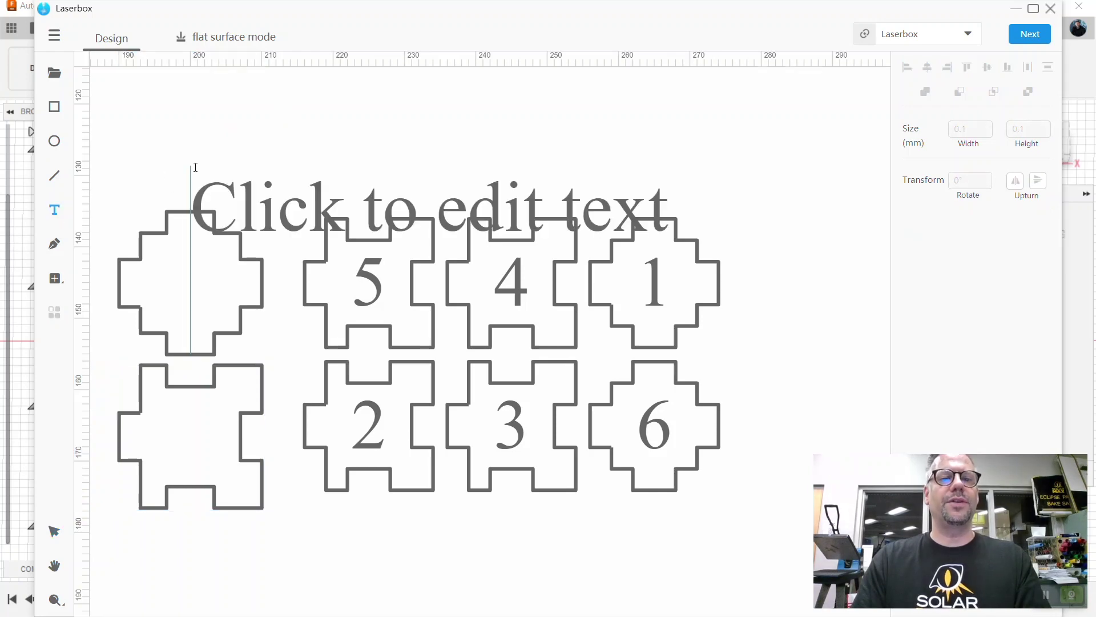
text(1)
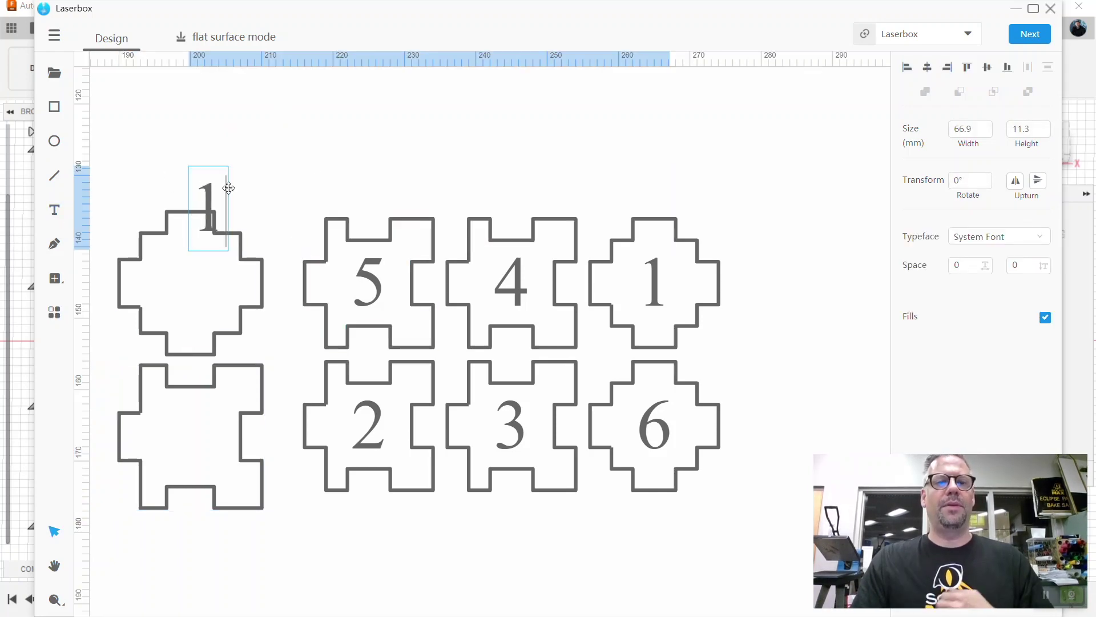
click(280, 183)
drag(211, 204, 194, 281)
click(274, 197)
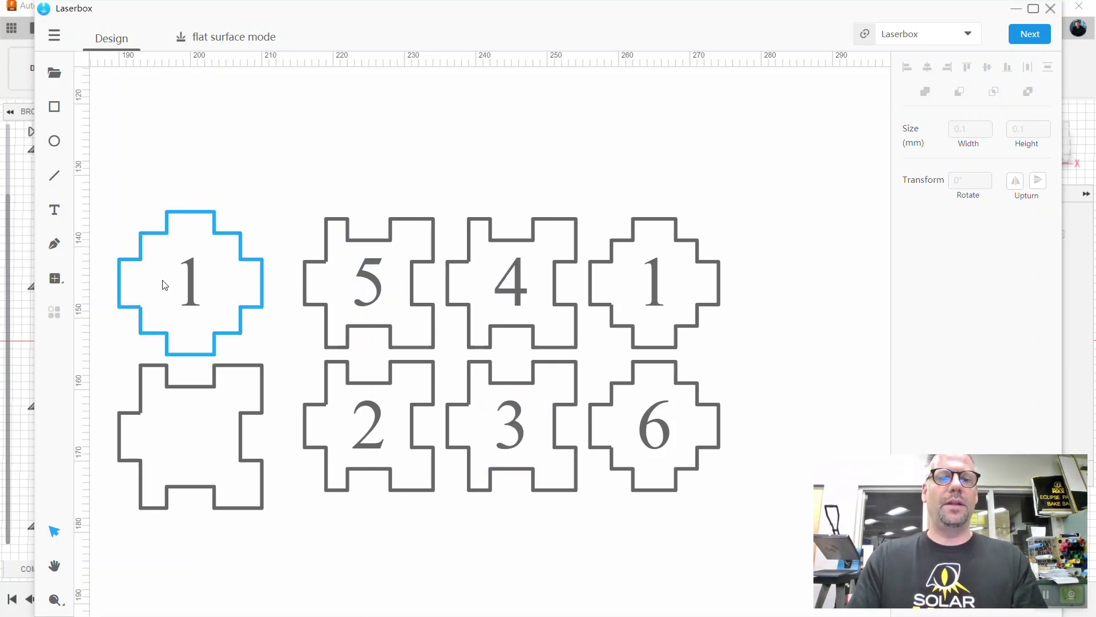
Toggle the '1' label's fill off and back on so it stays filled.
click(193, 289)
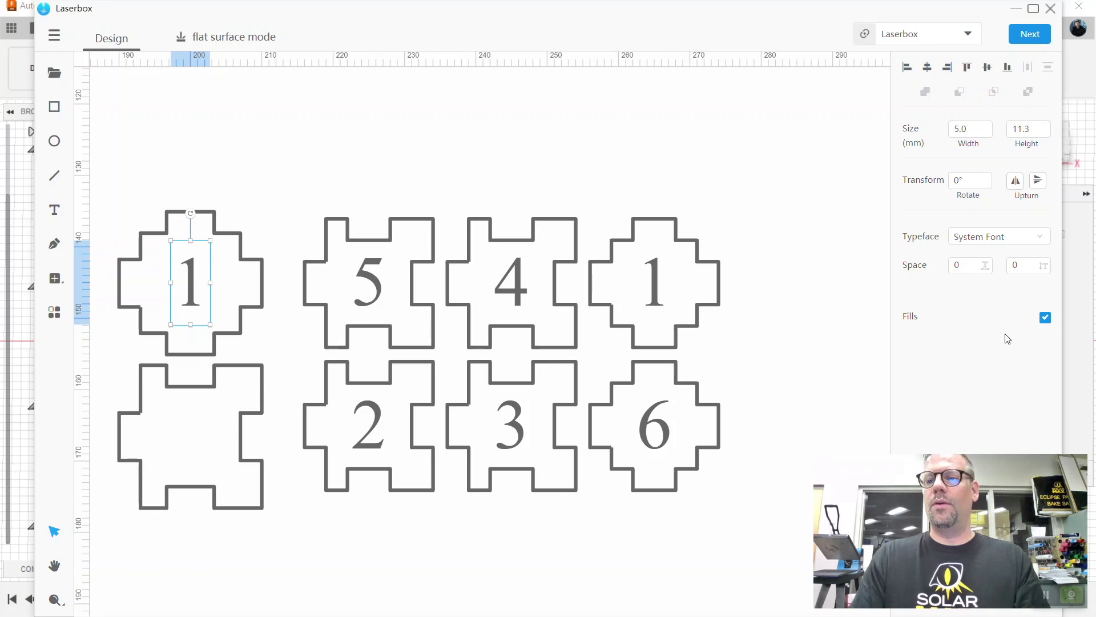
click(1045, 318)
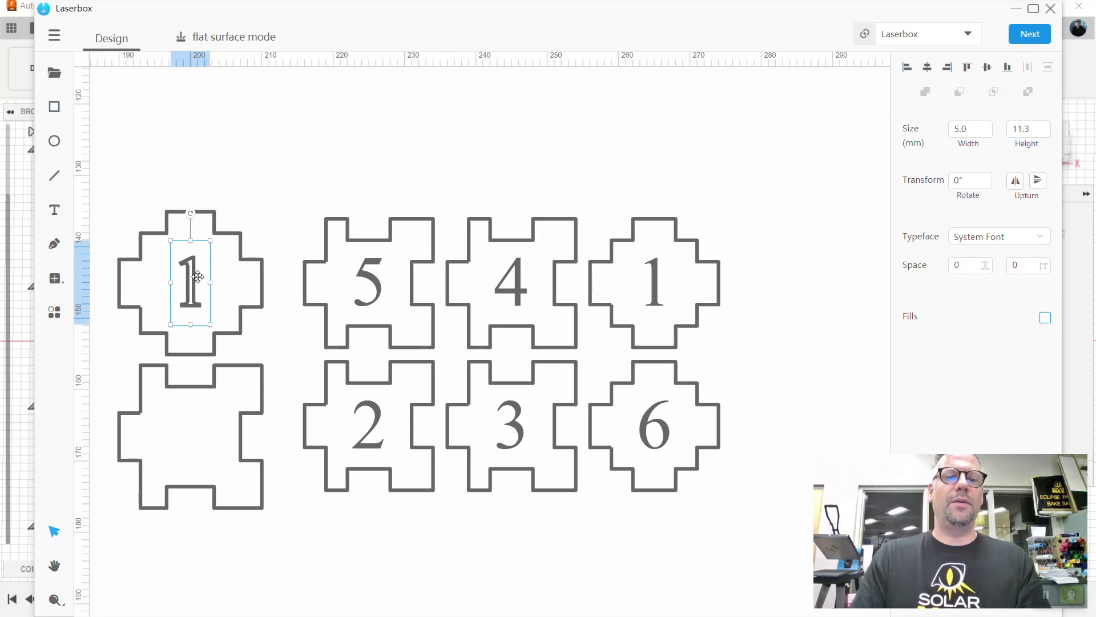
click(1045, 318)
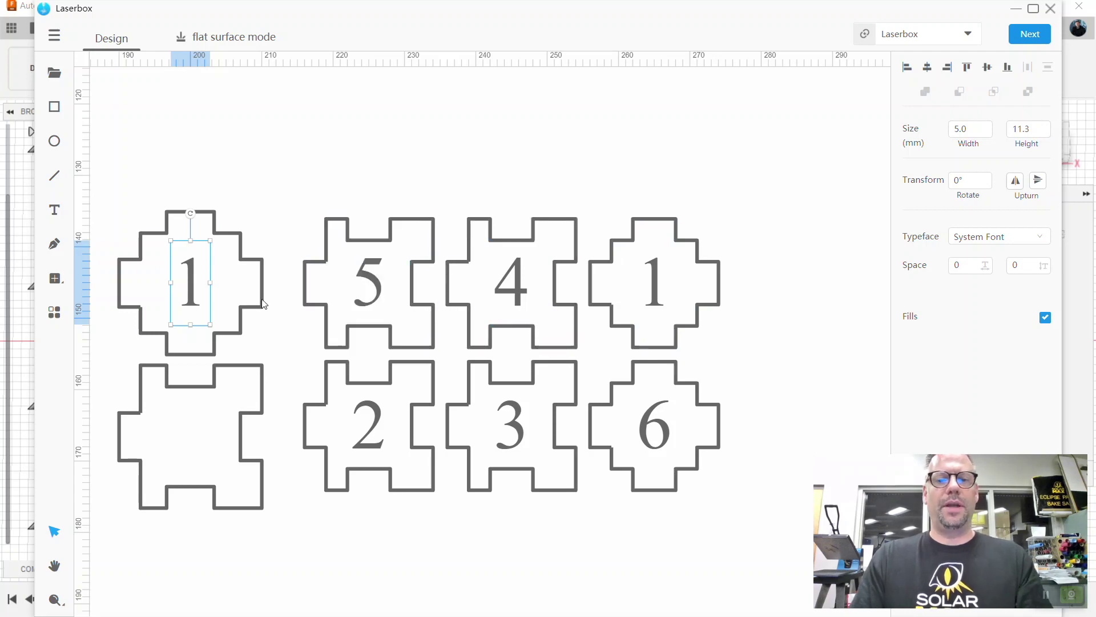